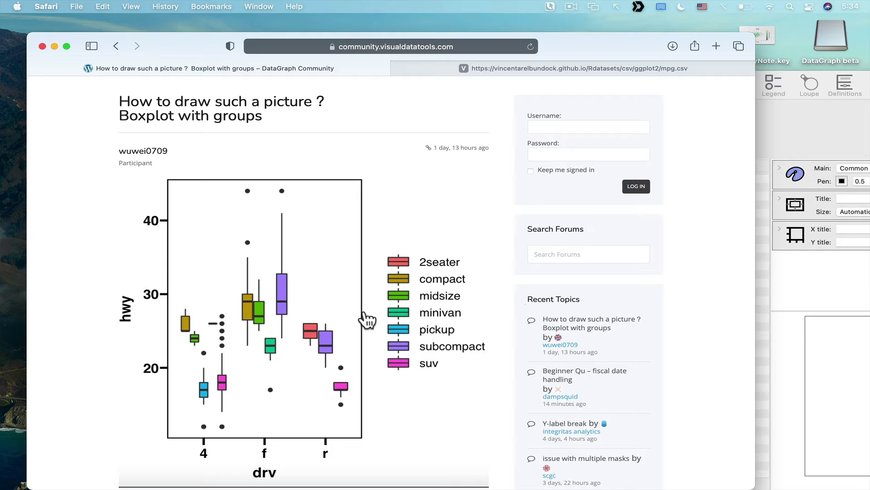
Copy the full contents of the mpg.csv dataset page from the other browser tab
{"action": "scroll", "coordinate": [342, 311], "scroll_direction": "down", "scroll_amount": 1}
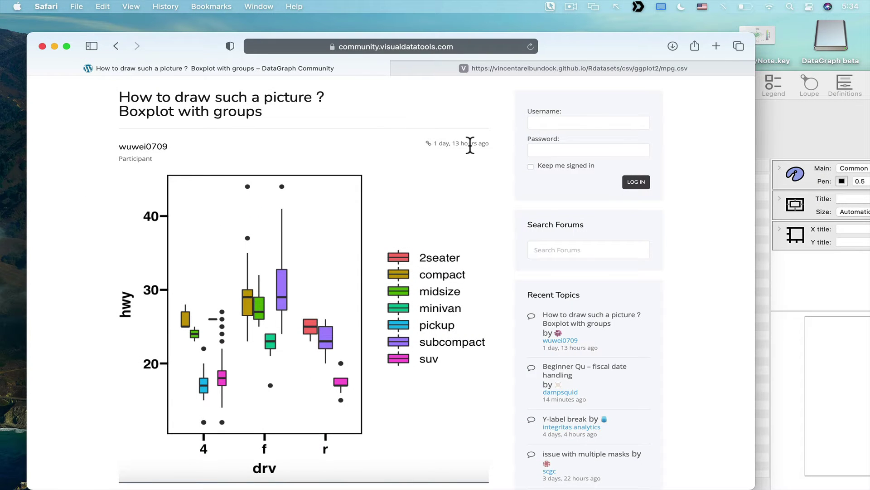
{"action": "left_click", "coordinate": [535, 67]}
{"action": "key", "text": "super+a"}
{"action": "scroll", "coordinate": [454, 292], "scroll_direction": "down", "scroll_amount": 3}
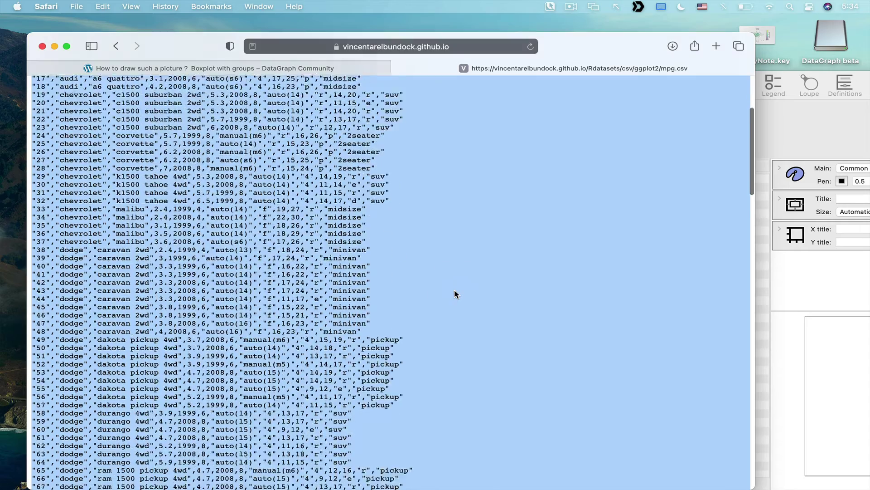
{"action": "scroll", "coordinate": [455, 294], "scroll_direction": "up", "scroll_amount": 5}
{"action": "left_click", "coordinate": [469, 226]}
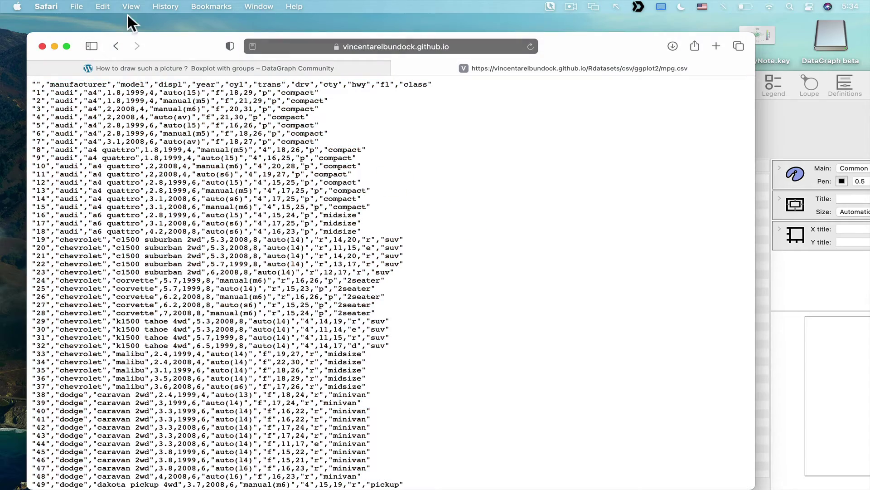
{"action": "left_click", "coordinate": [100, 6]}
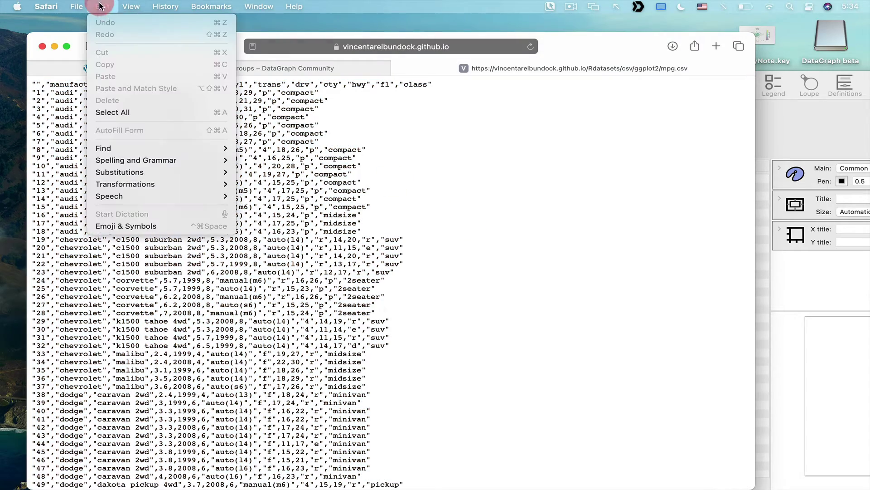
{"action": "mouse_move", "coordinate": [83, 2]}
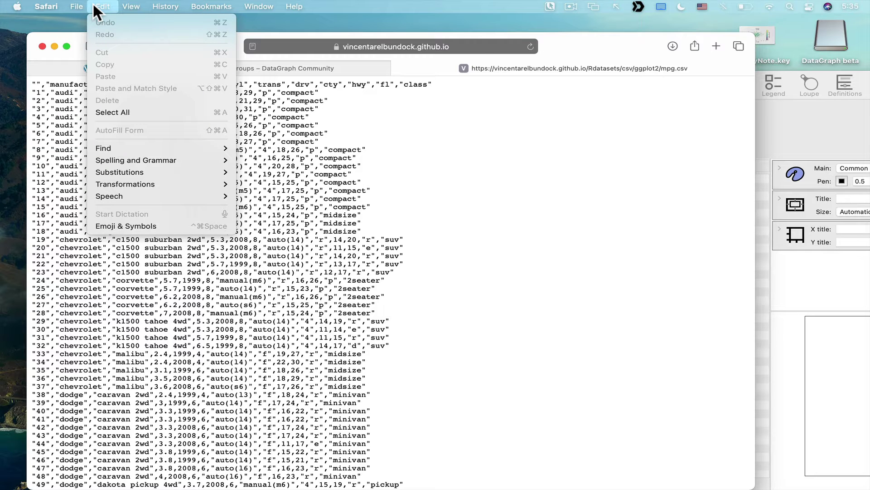
{"action": "left_click", "coordinate": [108, 112]}
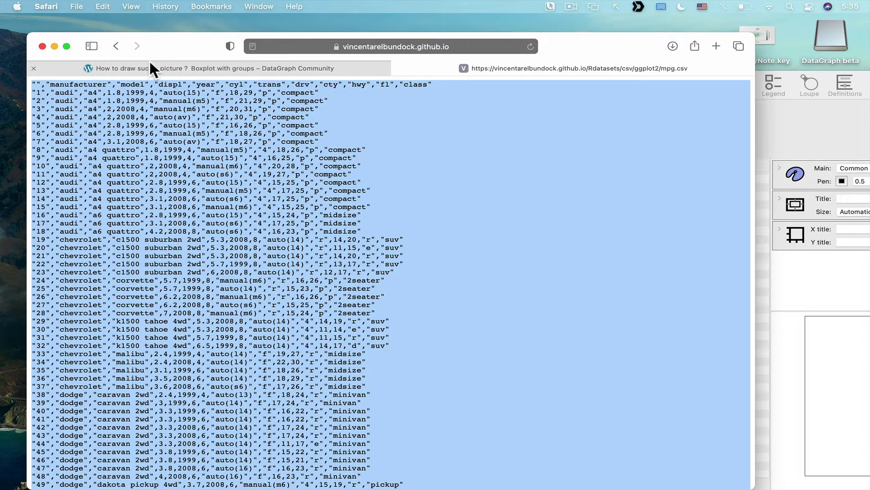
{"action": "left_click", "coordinate": [103, 6]}
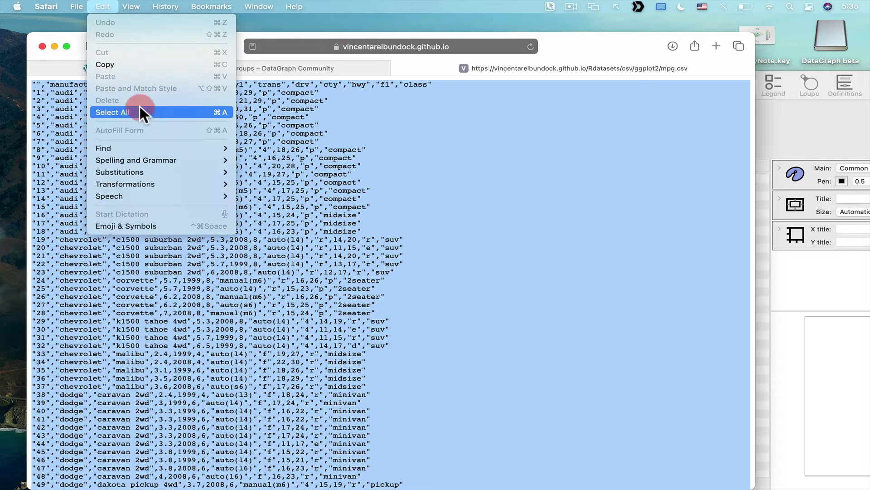
{"action": "left_click", "coordinate": [131, 65]}
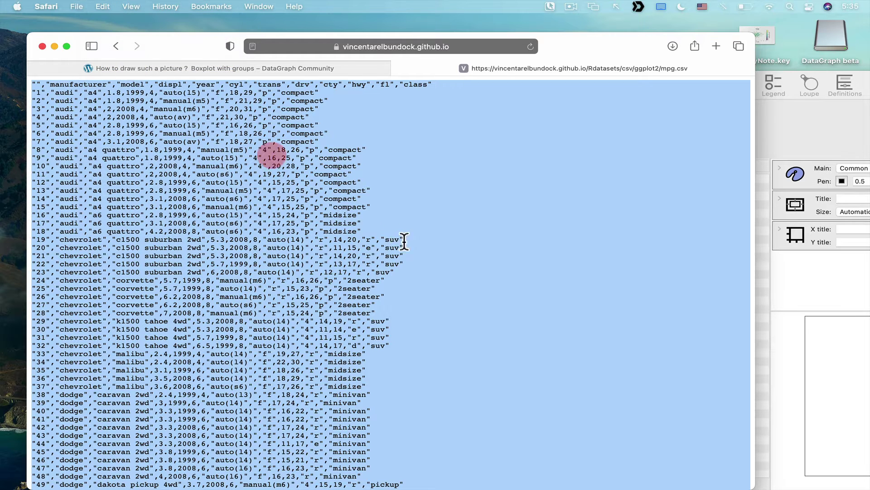
Switch to DataGraph and paste the copied dataset into the data table of the empty Untitled 3 document
{"action": "left_click", "coordinate": [834, 281]}
{"action": "double_click", "coordinate": [274, 81]}
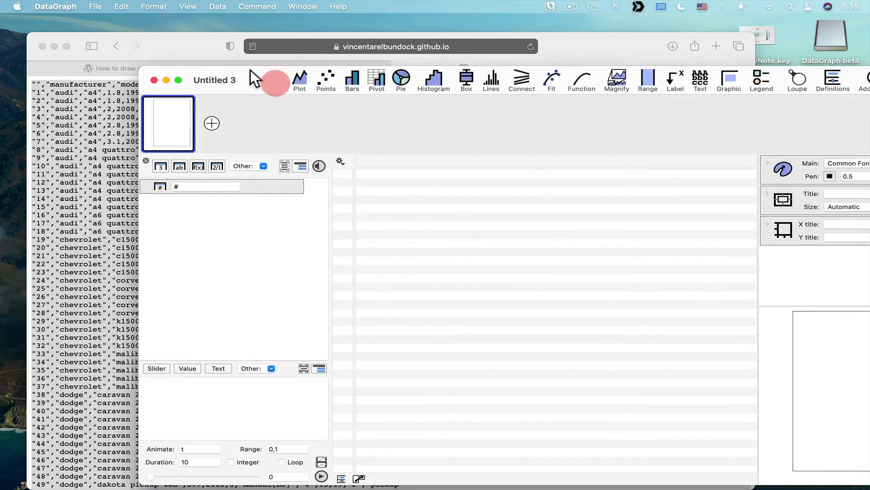
{"action": "left_click", "coordinate": [121, 7]}
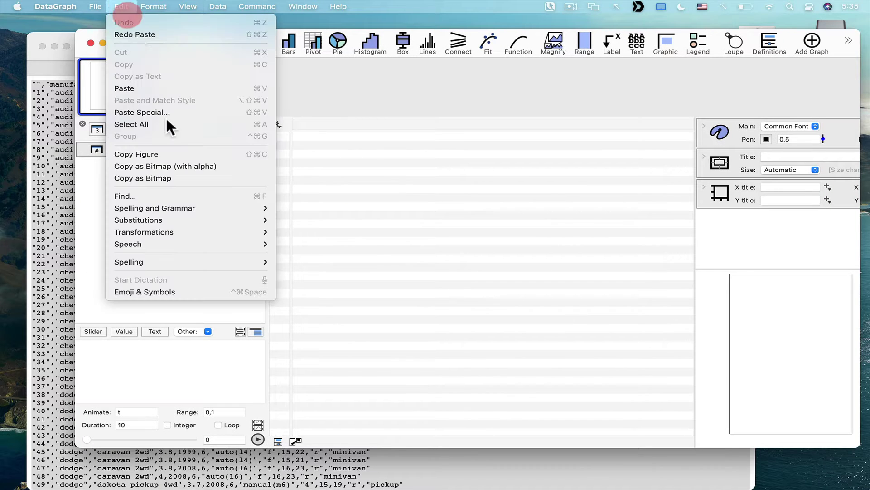
{"action": "left_click", "coordinate": [212, 89]}
{"action": "left_click", "coordinate": [497, 298]}
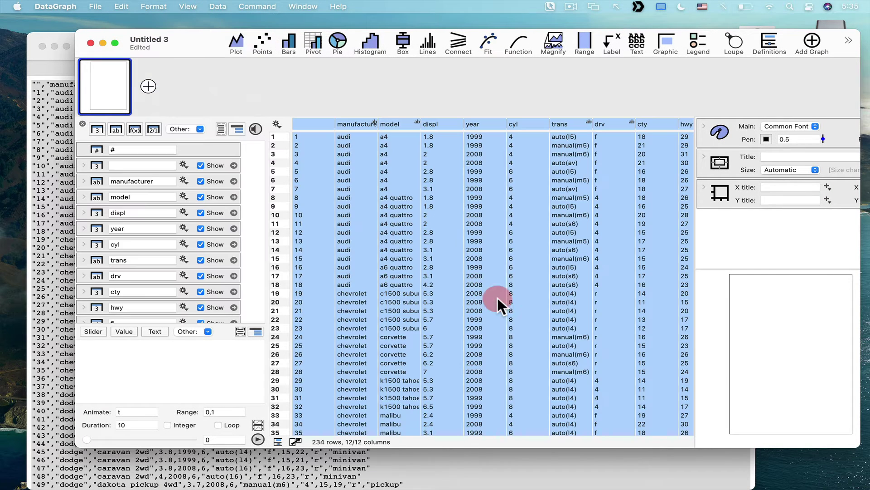
{"action": "scroll", "coordinate": [498, 299], "scroll_direction": "right", "scroll_amount": 5}
{"action": "scroll", "coordinate": [501, 301], "scroll_direction": "left", "scroll_amount": 5}
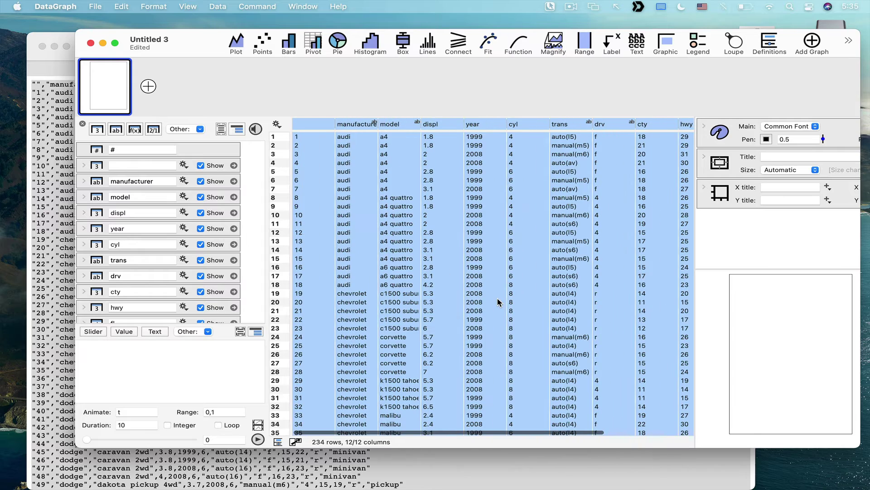
Return to the Boxplot with groups forum post in Safari and capture a screen region around the boxplot picture and its legend
{"action": "left_click", "coordinate": [47, 360]}
{"action": "left_click", "coordinate": [175, 68]}
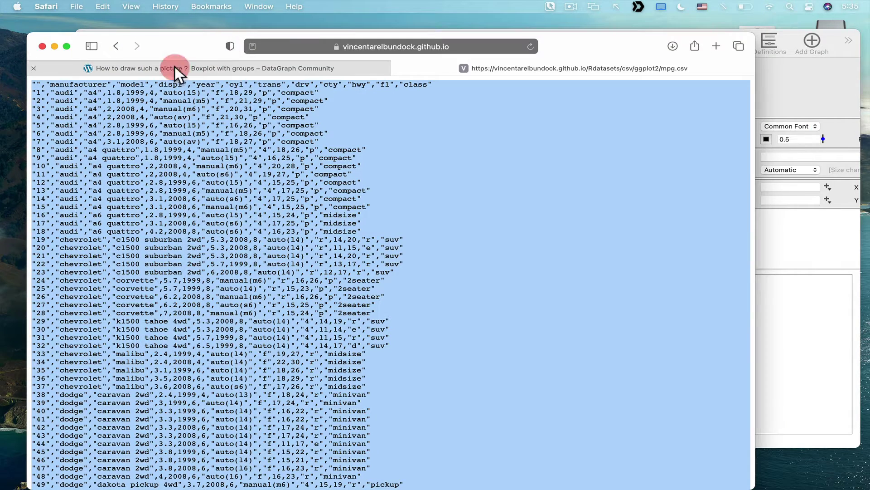
{"action": "scroll", "coordinate": [332, 300], "scroll_direction": "down", "scroll_amount": 2}
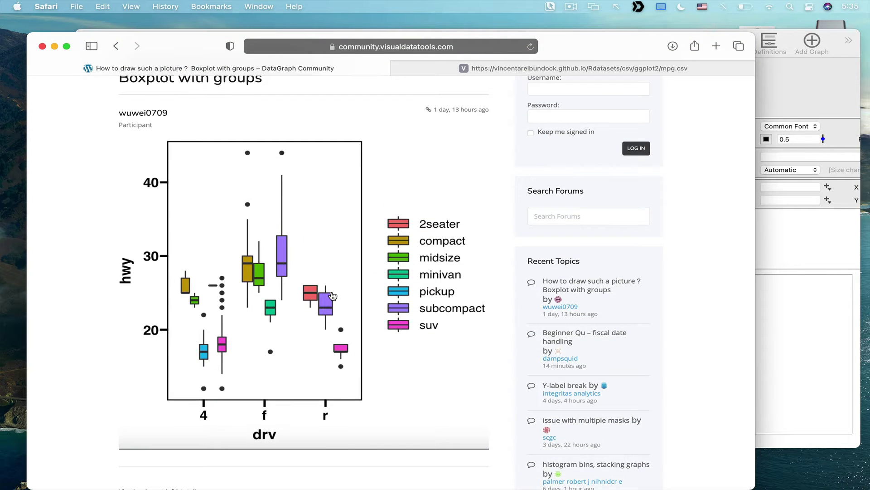
{"action": "key", "text": "super+shift+4"}
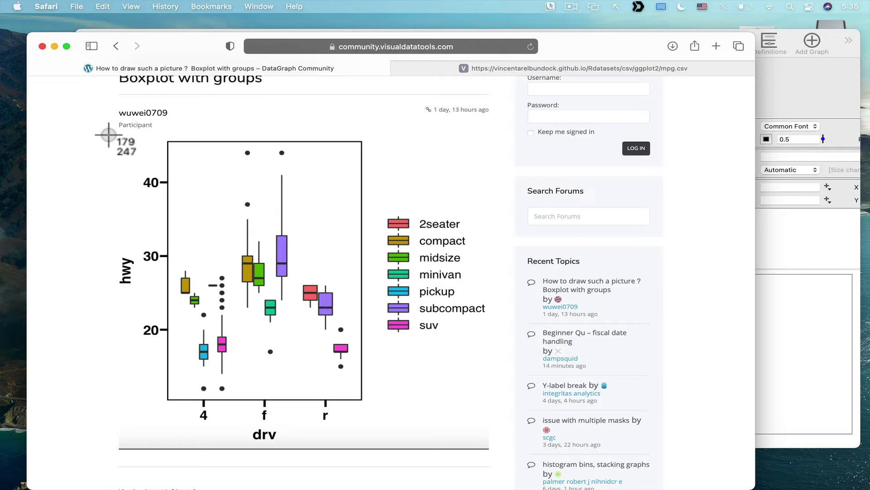
{"action": "left_click_drag", "start_coordinate": [109, 134], "coordinate": [499, 447]}
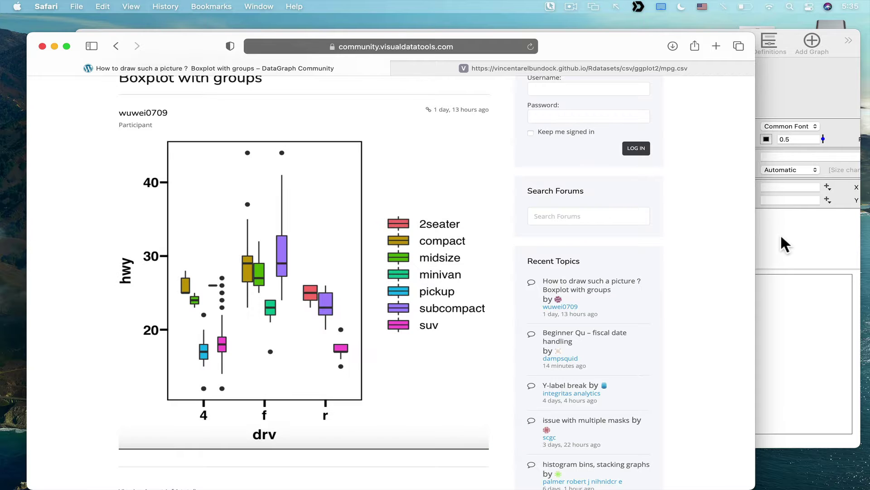
Switch back to DataGraph and add a new graph of the For Composition type
{"action": "left_click", "coordinate": [813, 230]}
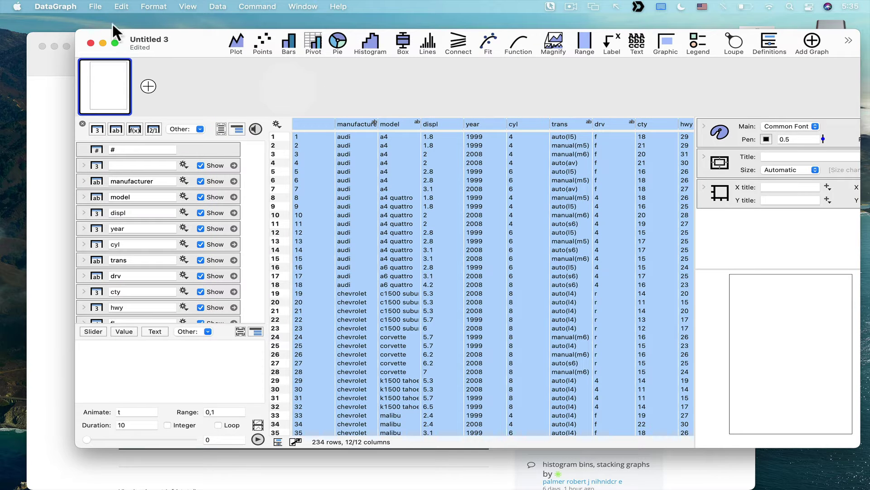
{"action": "left_click", "coordinate": [98, 7]}
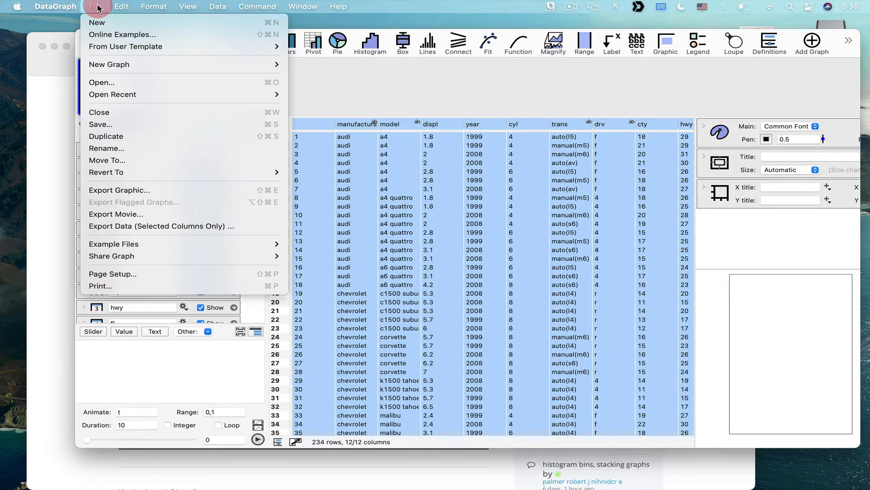
{"action": "mouse_move", "coordinate": [115, 65]}
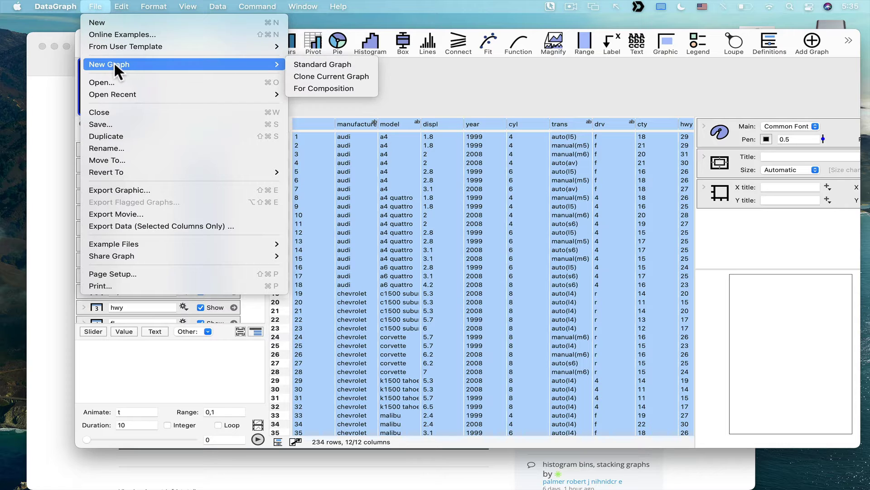
{"action": "left_click", "coordinate": [314, 87]}
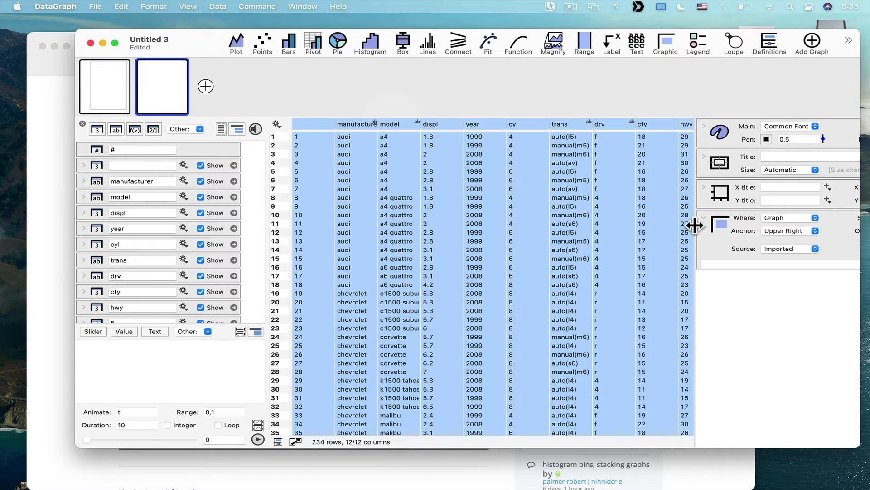
Widen the graph area, paste the captured boxplot into the graphic command, and move its graph ahead of the empty one
{"action": "left_click_drag", "start_coordinate": [695, 225], "coordinate": [486, 222]}
{"action": "left_click", "coordinate": [516, 222]}
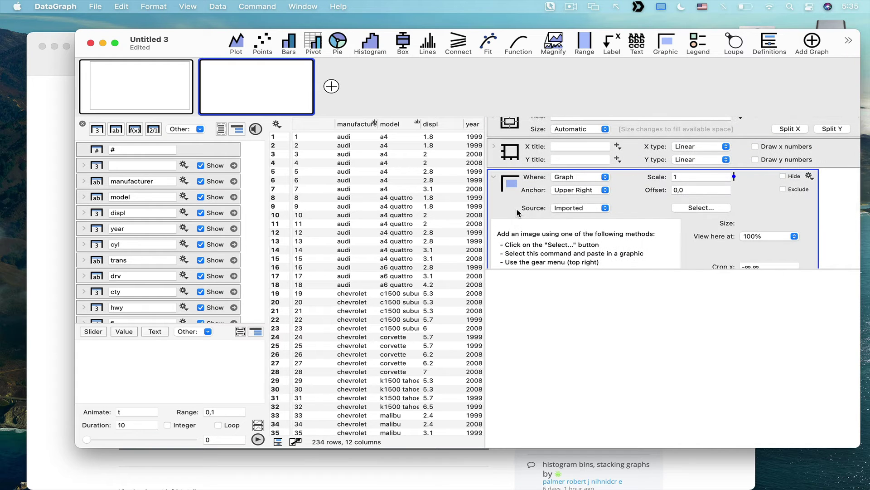
{"action": "left_click", "coordinate": [121, 6]}
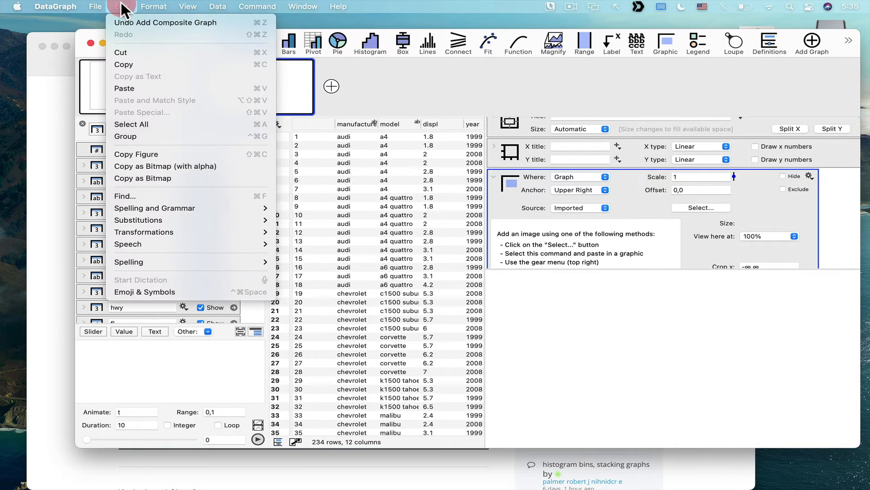
{"action": "left_click", "coordinate": [143, 88]}
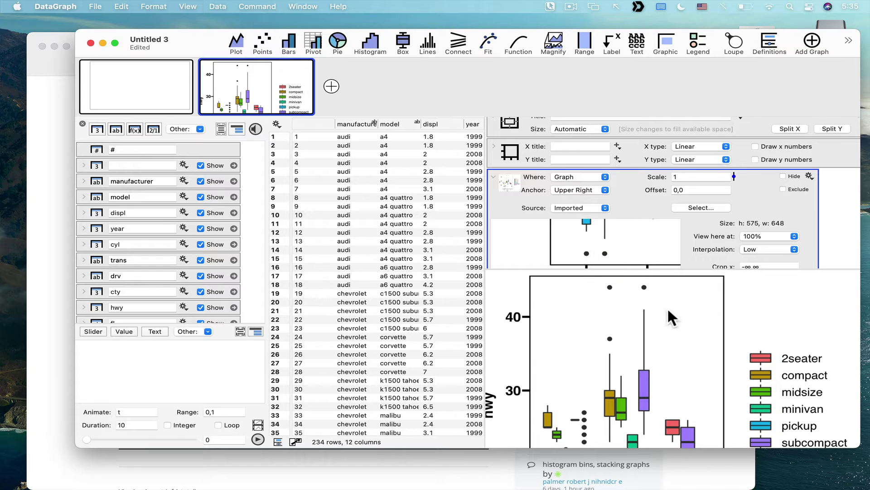
{"action": "left_click", "coordinate": [282, 98]}
{"action": "left_click_drag", "start_coordinate": [282, 98], "coordinate": [94, 84]}
Collapse the graphic command's details and change the graph size setting from Automatic to Specified
{"action": "scroll", "coordinate": [770, 204], "scroll_direction": "up", "scroll_amount": 3}
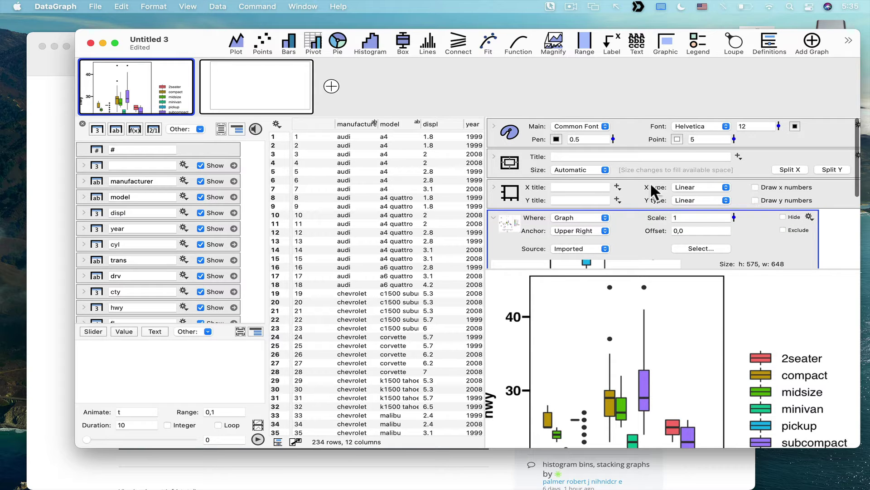
{"action": "left_click", "coordinate": [493, 215]}
{"action": "left_click", "coordinate": [594, 170]}
{"action": "left_click", "coordinate": [592, 180]}
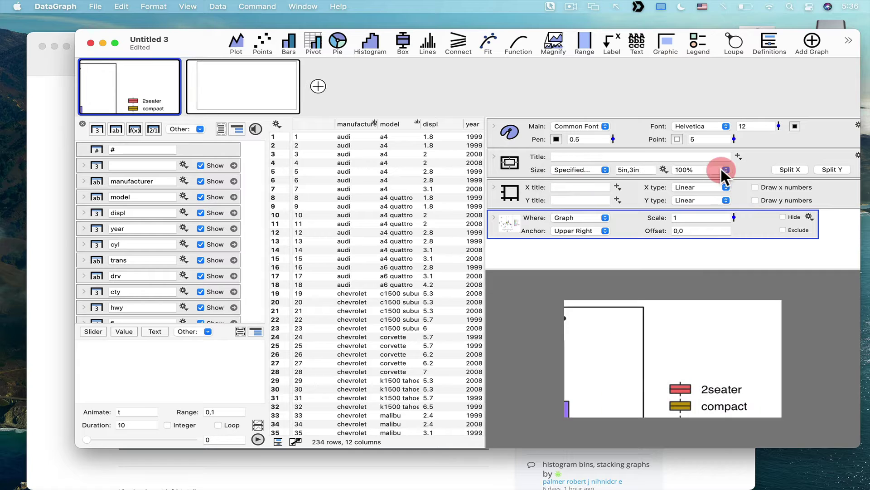
Scale the pasted picture to 0.5 and reposition it to an offset of about 8,13
{"action": "left_click_drag", "start_coordinate": [656, 358], "coordinate": [733, 222]}
{"action": "left_click", "coordinate": [737, 360]}
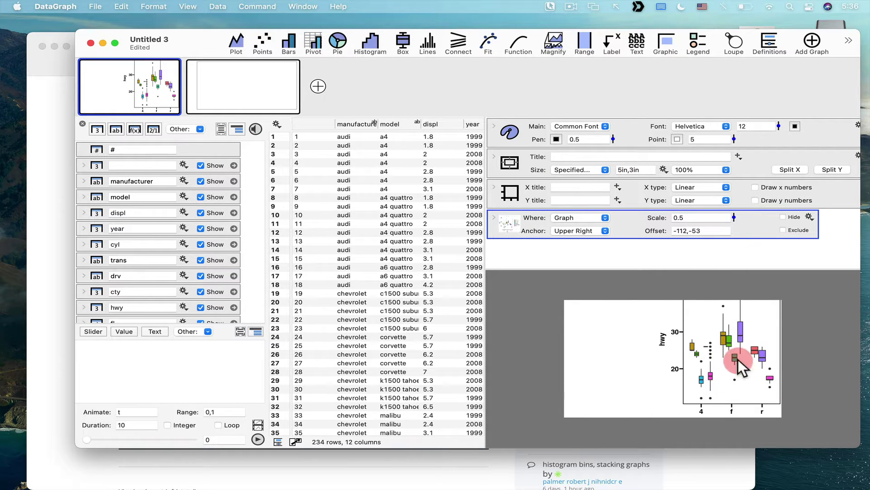
{"action": "left_click_drag", "start_coordinate": [738, 360], "coordinate": [666, 396]}
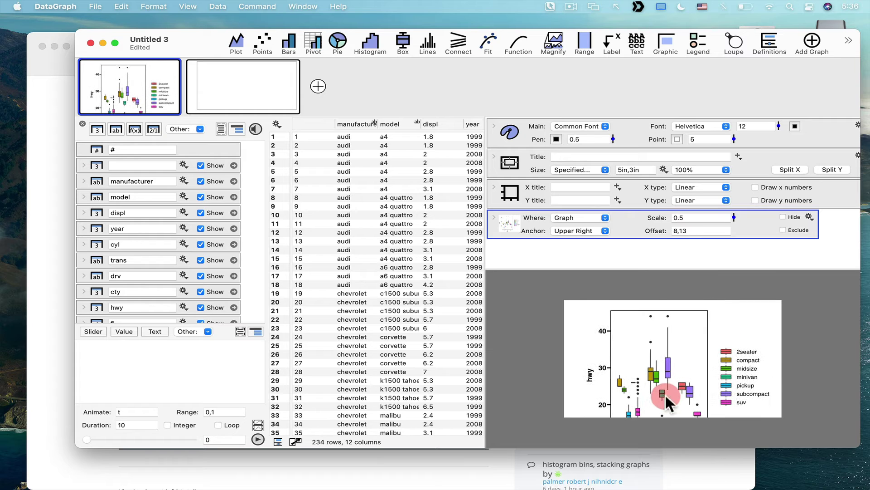
Set the picture graph's specified size to 5in,5in
{"action": "left_click", "coordinate": [639, 232]}
{"action": "double_click", "coordinate": [634, 170]}
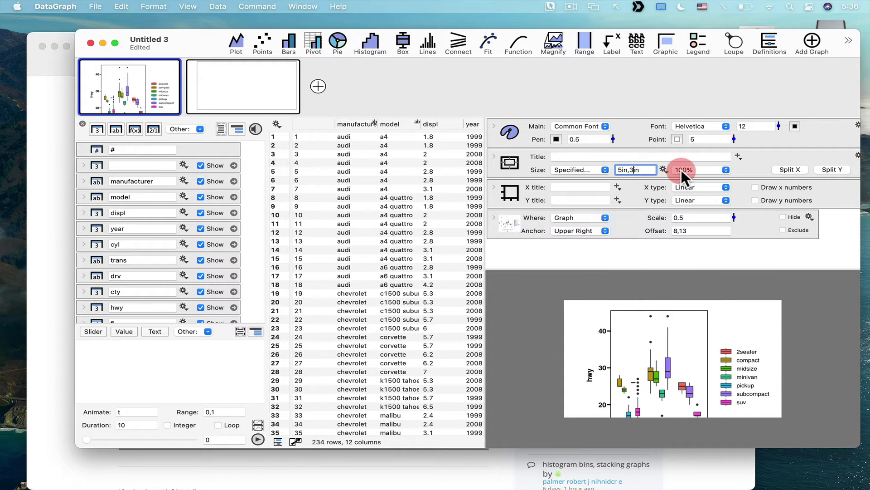
{"action": "type", "text": "5in"}
{"action": "key", "text": "Return"}
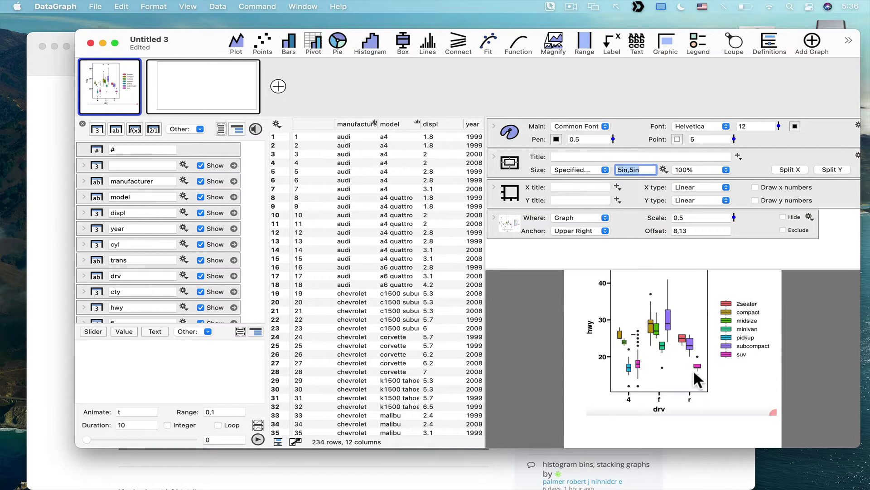
Move the picture down to an offset of about 10,62 and enlarge the drawing area to show the whole page
{"action": "left_click_drag", "start_coordinate": [671, 378], "coordinate": [670, 390]}
{"action": "left_click", "coordinate": [620, 309]}
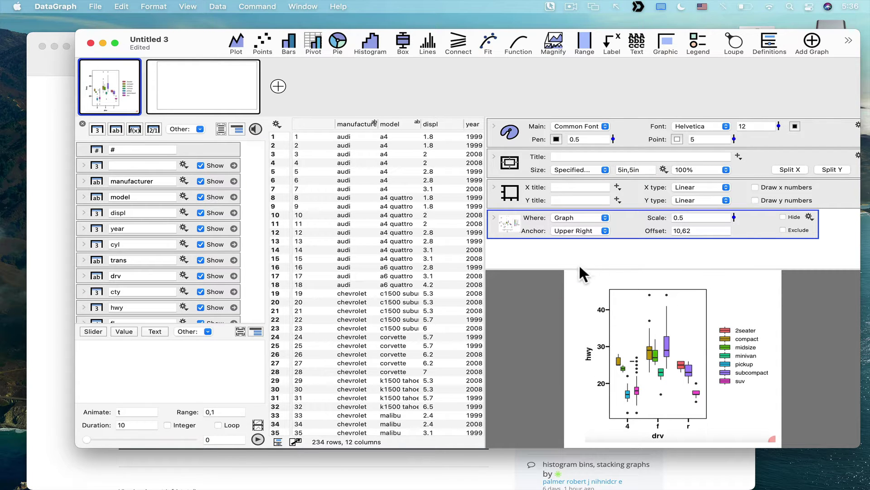
{"action": "left_click_drag", "start_coordinate": [567, 269], "coordinate": [567, 238]}
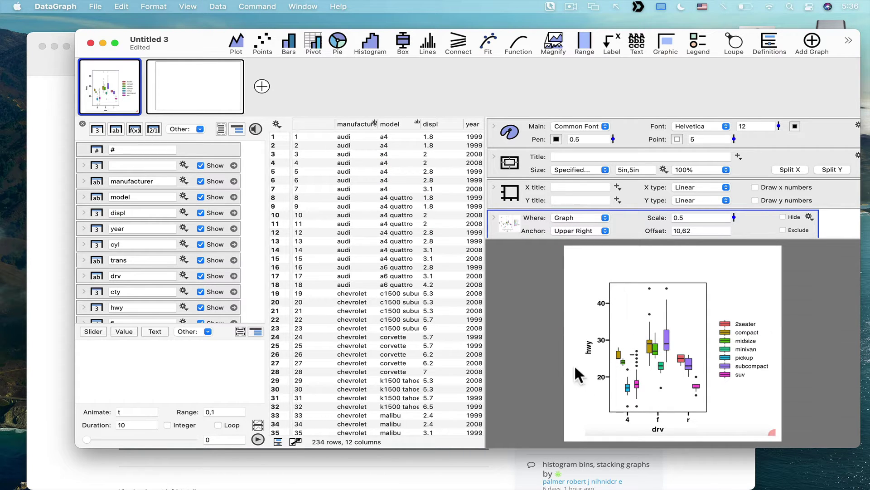
Jump to the hwy column in the data table and examine the neighbouring drv and class columns
{"action": "scroll", "coordinate": [157, 254], "scroll_direction": "down", "scroll_amount": 2}
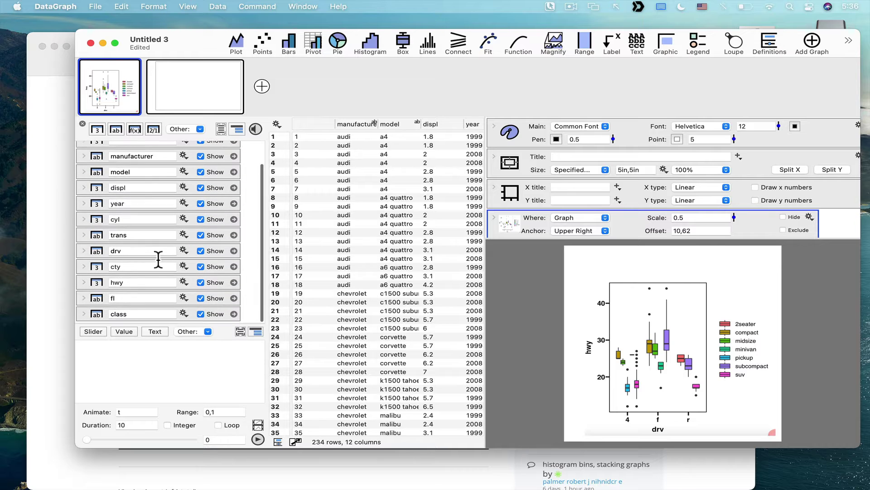
{"action": "left_click", "coordinate": [232, 282]}
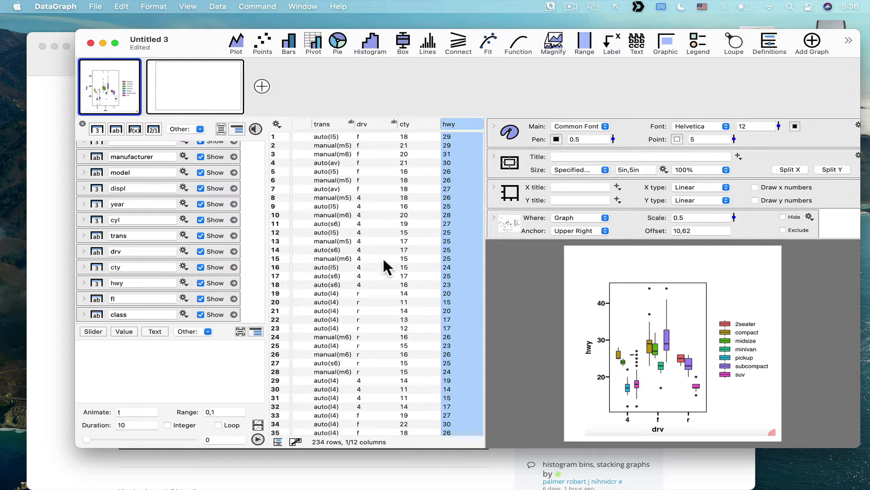
{"action": "scroll", "coordinate": [382, 256], "scroll_direction": "right", "scroll_amount": 3}
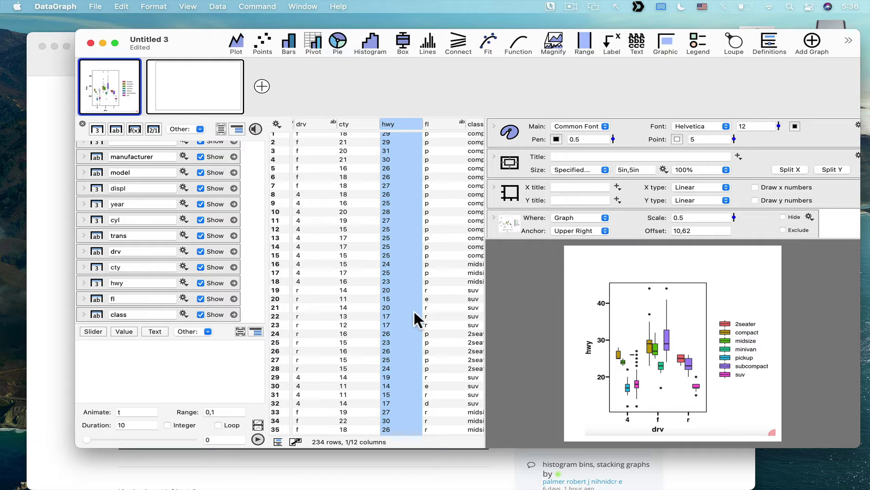
{"action": "scroll", "coordinate": [413, 309], "scroll_direction": "right", "scroll_amount": 2}
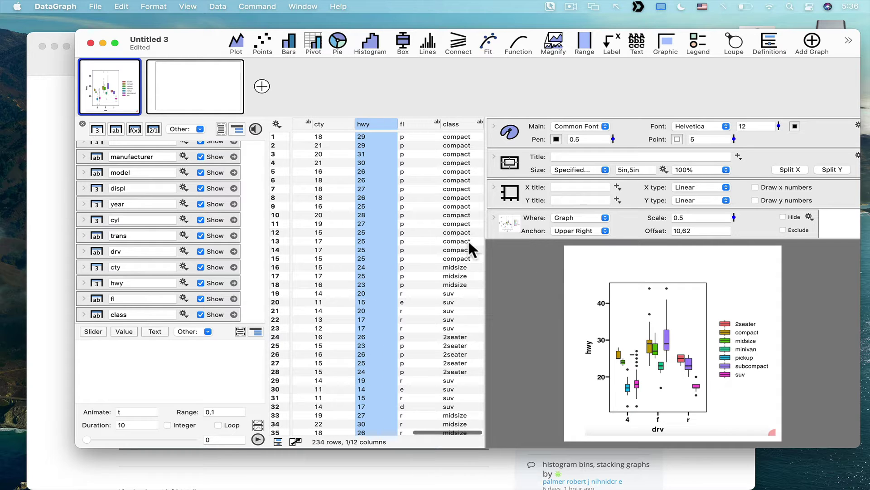
Examine the class column against the hwy column in the data table
{"action": "left_click", "coordinate": [460, 121]}
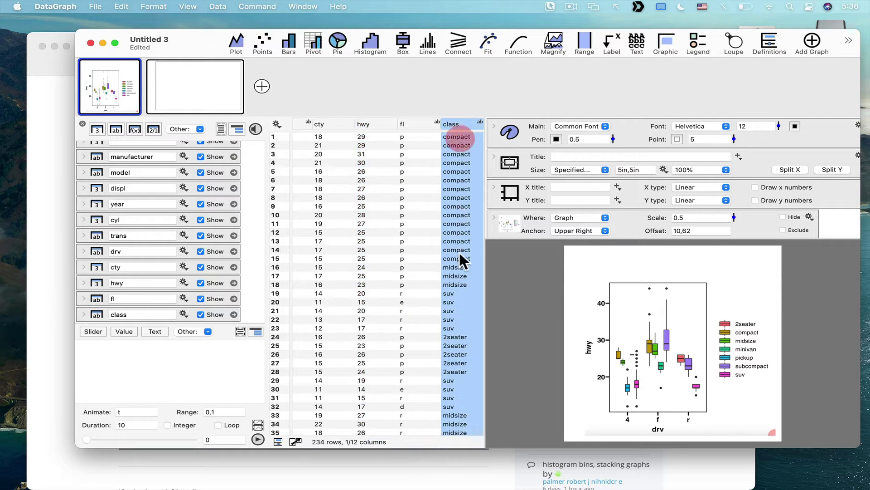
{"action": "left_click", "coordinate": [372, 120]}
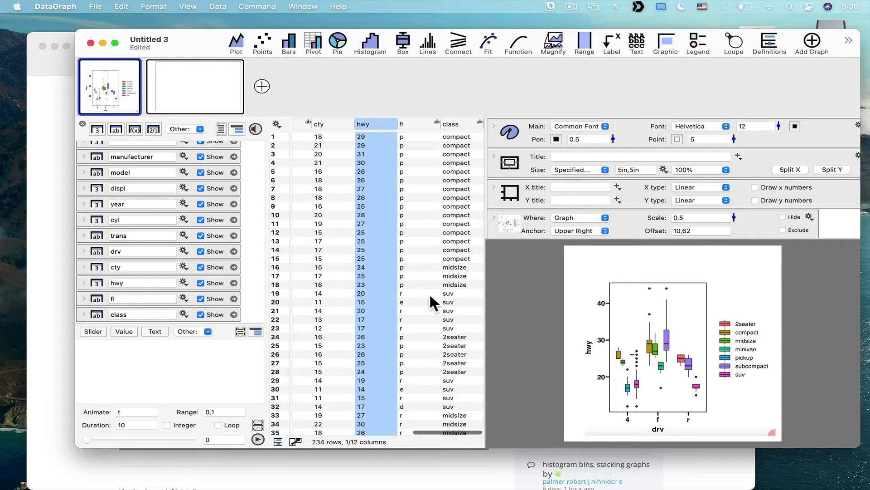
{"action": "scroll", "coordinate": [422, 308], "scroll_direction": "down", "scroll_amount": 1}
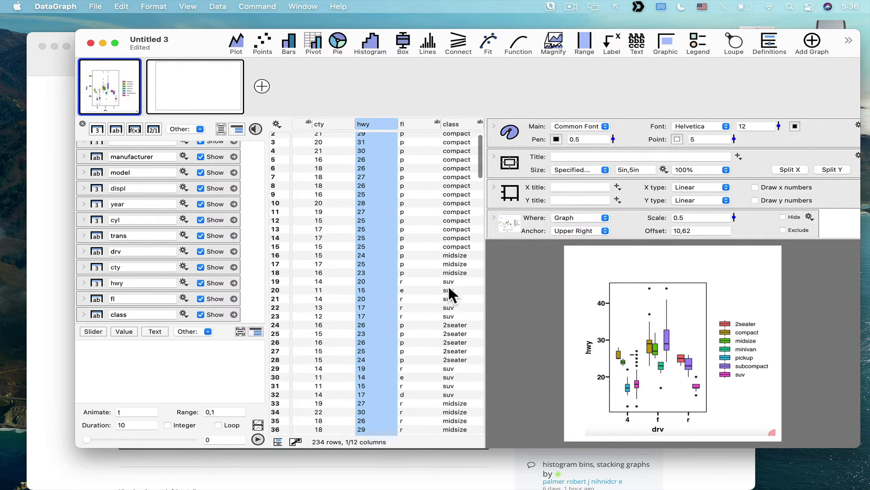
{"action": "left_click", "coordinate": [452, 124]}
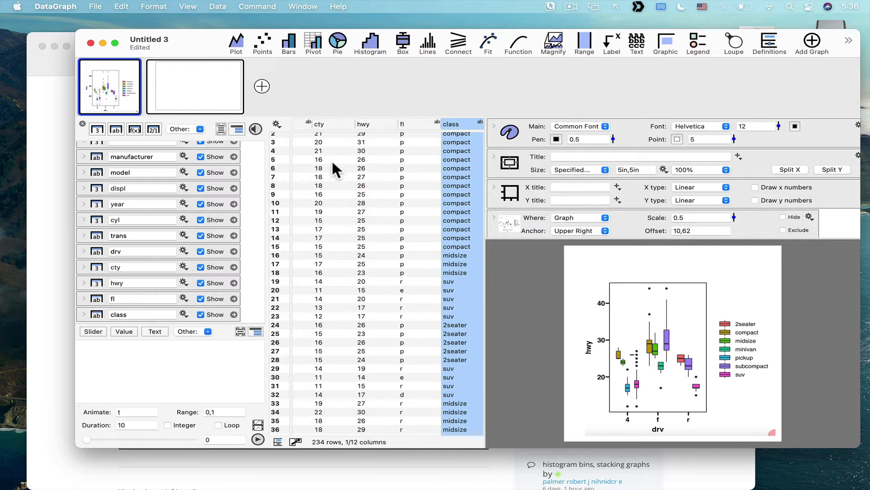
Enlarge the document window to fill the screen and widen the data table to show the columns from year to class
{"action": "double_click", "coordinate": [206, 39]}
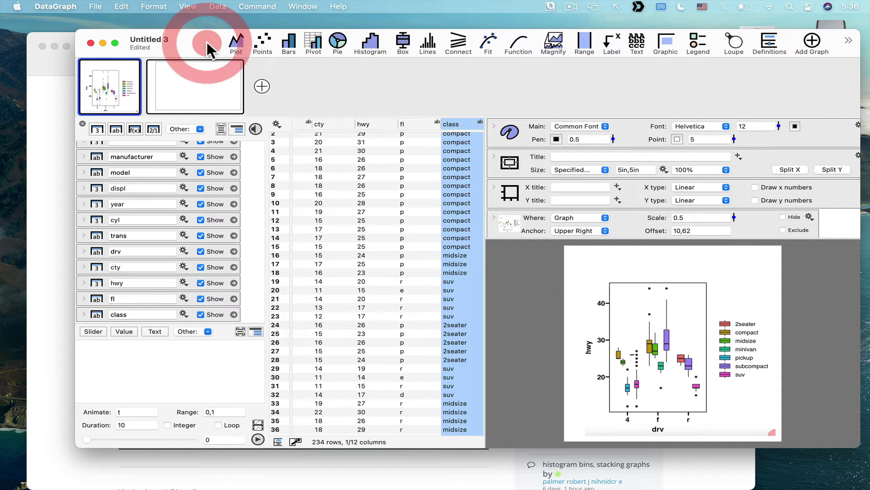
{"action": "left_click", "coordinate": [344, 196]}
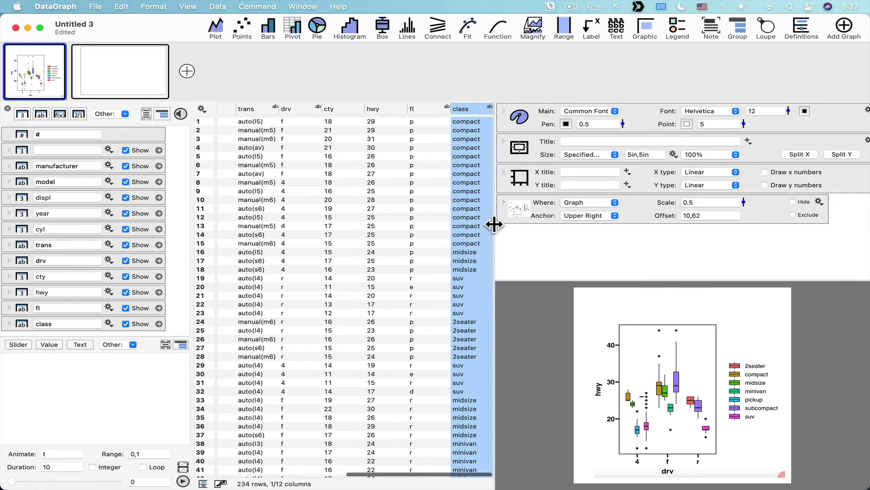
{"action": "left_click_drag", "start_coordinate": [496, 223], "coordinate": [575, 232]}
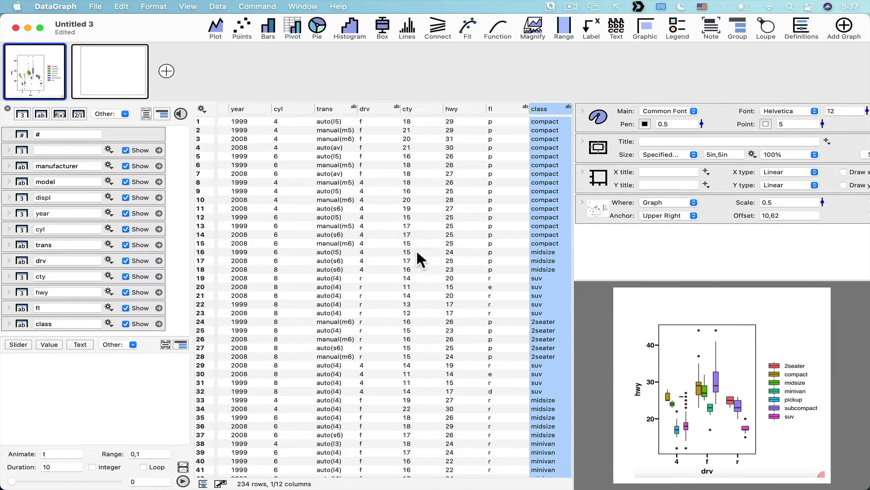
Add a box plot of the hwy column to the empty second graph
{"action": "left_click", "coordinate": [376, 108]}
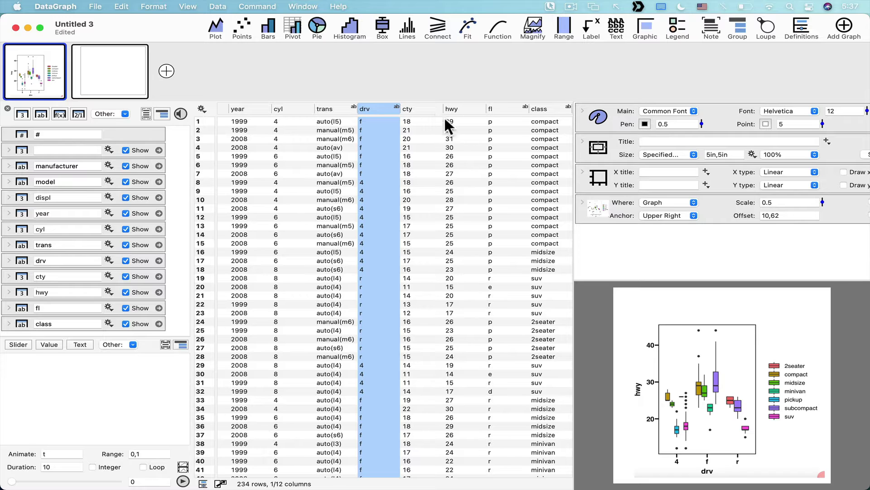
{"action": "left_click", "coordinate": [456, 109]}
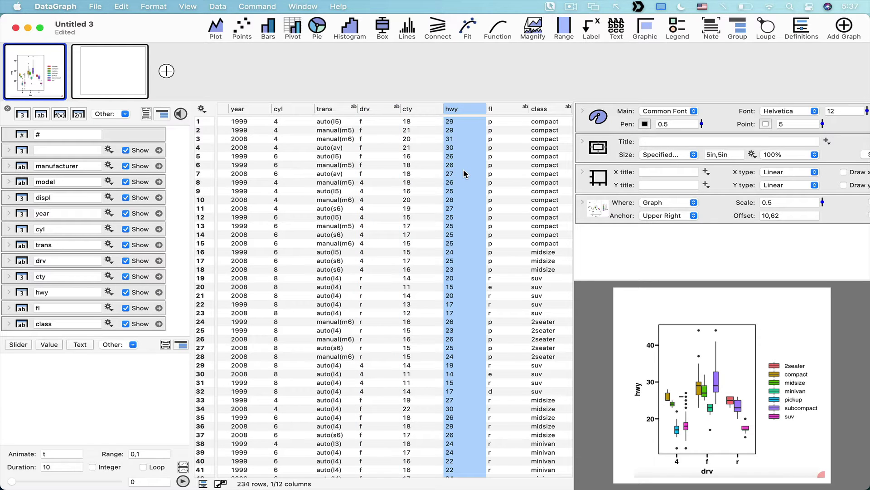
{"action": "left_click", "coordinate": [114, 73]}
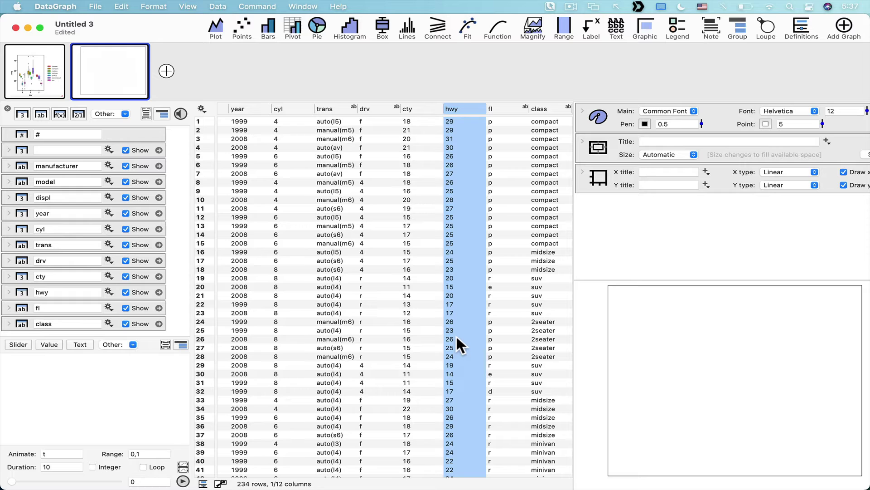
{"action": "left_click", "coordinate": [383, 24]}
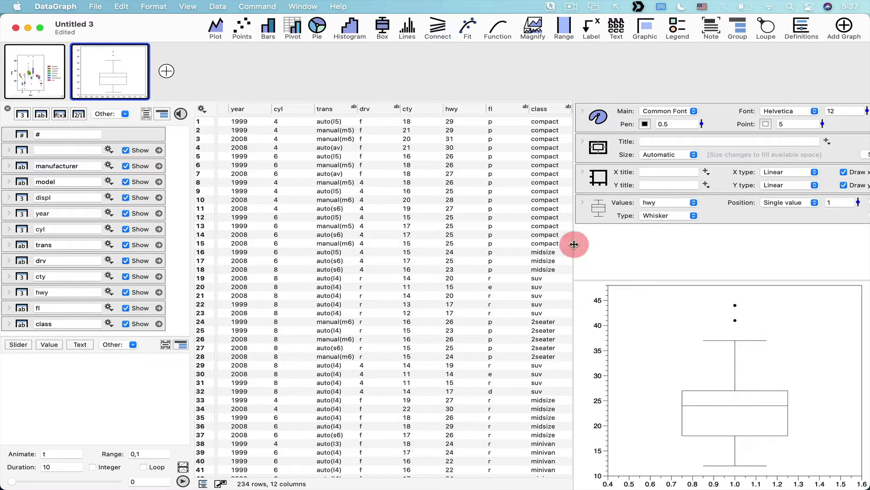
Assign the class column as the box plot's position and widen the graph area
{"action": "left_click_drag", "start_coordinate": [574, 244], "coordinate": [569, 244]}
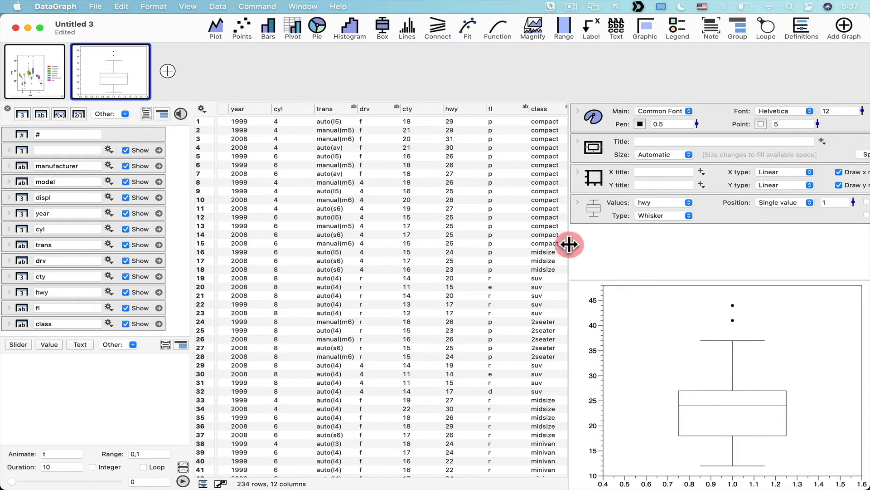
{"action": "left_click", "coordinate": [43, 83]}
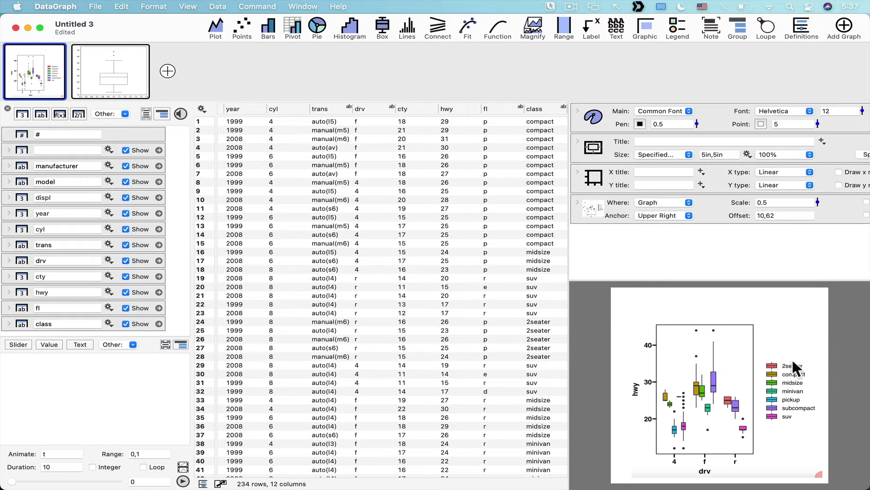
{"action": "left_click", "coordinate": [108, 82]}
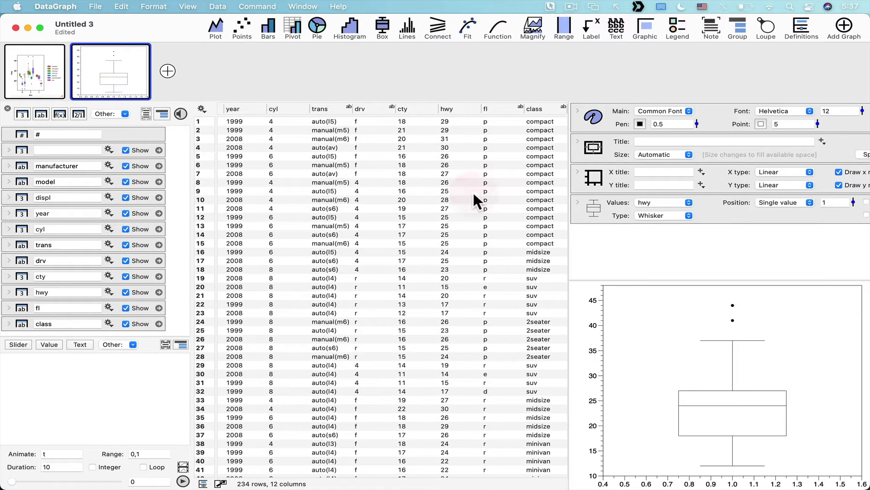
{"action": "left_click", "coordinate": [540, 109]}
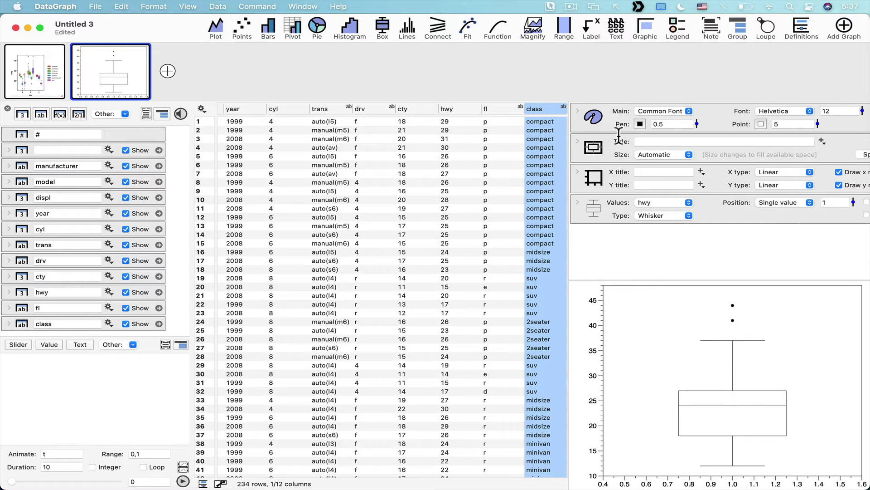
{"action": "left_click_drag", "start_coordinate": [537, 109], "coordinate": [778, 204]}
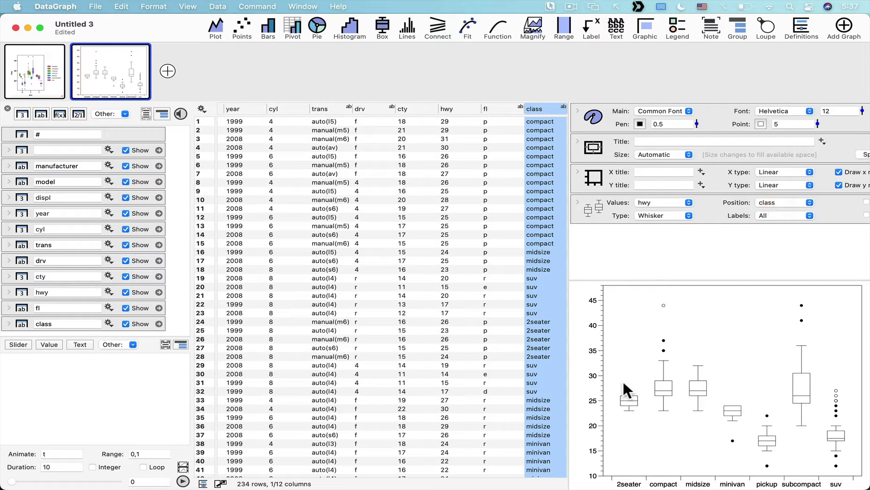
{"action": "left_click_drag", "start_coordinate": [570, 355], "coordinate": [428, 341]}
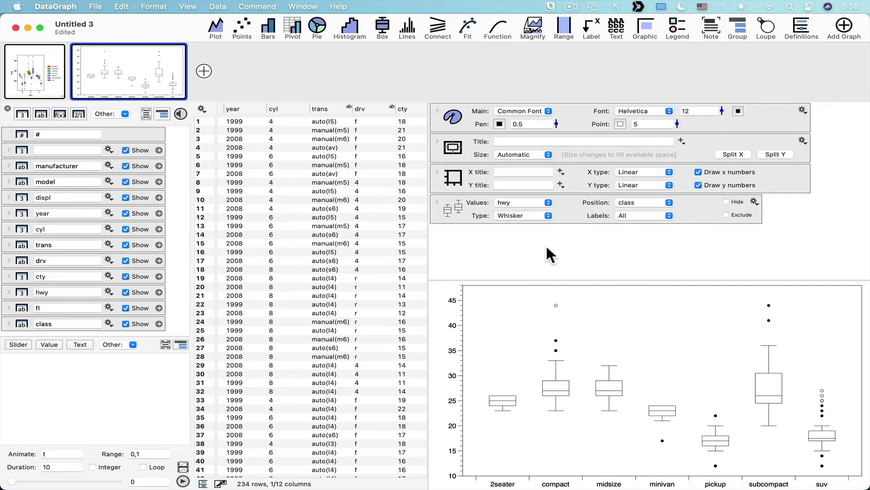
Set the box plot's fill to Color Scheme and create a new color scheme for it
{"action": "left_click", "coordinate": [438, 201]}
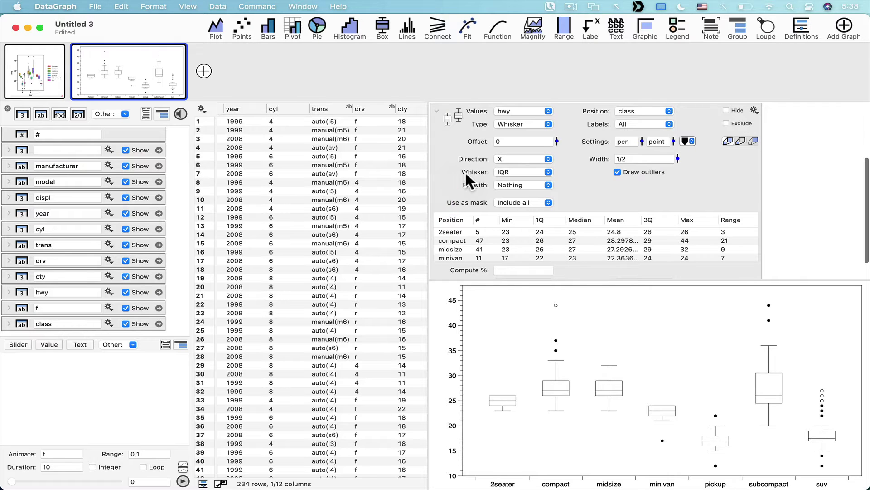
{"action": "scroll", "coordinate": [466, 173], "scroll_direction": "up", "scroll_amount": 2}
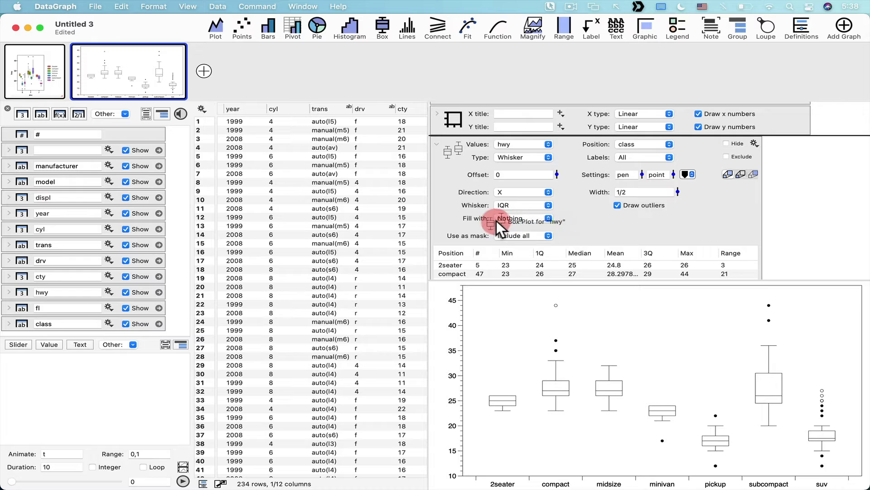
{"action": "left_click", "coordinate": [521, 218]}
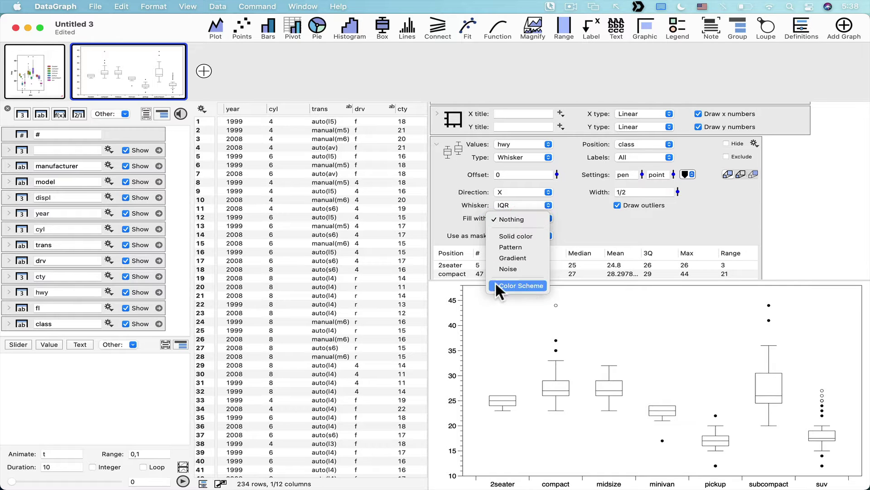
{"action": "left_click", "coordinate": [522, 285]}
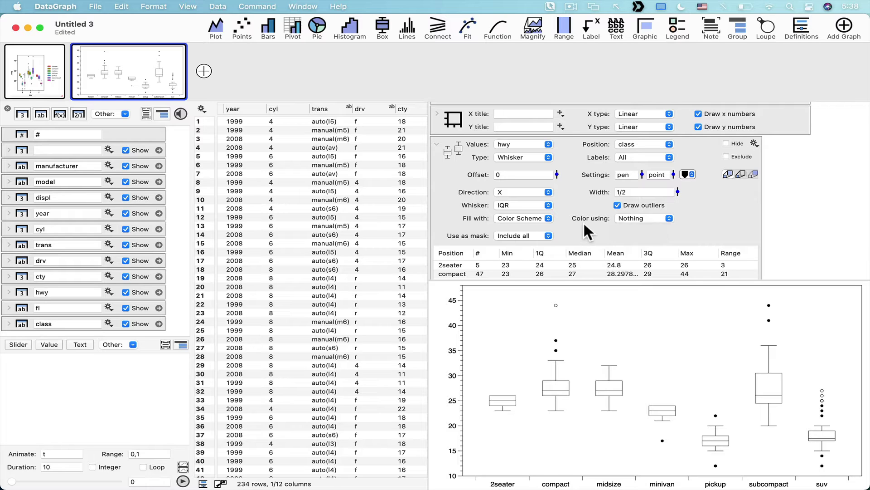
{"action": "left_click", "coordinate": [662, 219]}
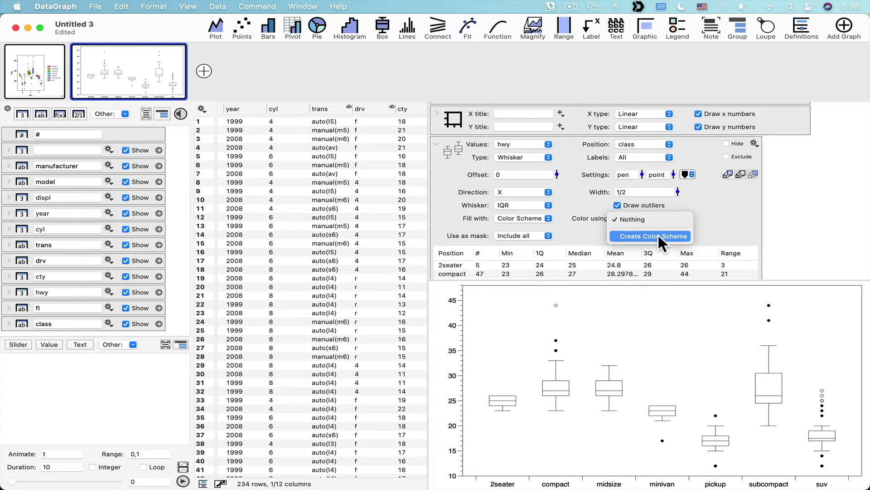
{"action": "left_click", "coordinate": [659, 236]}
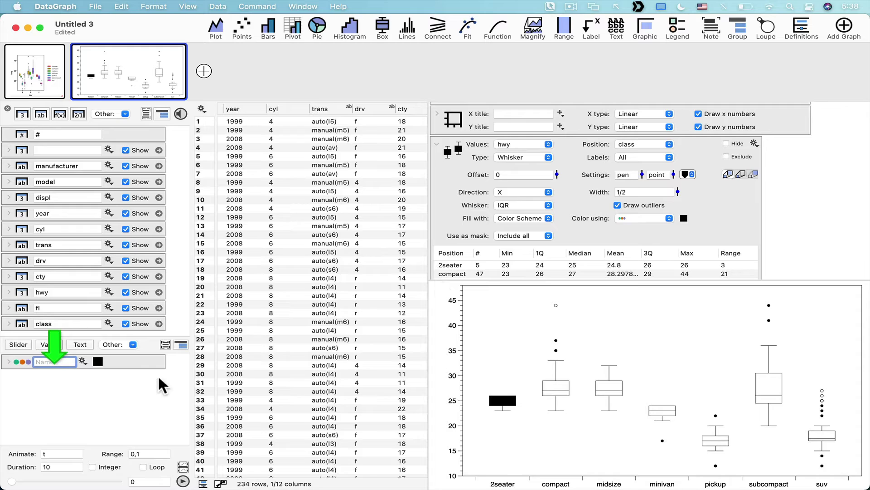
Populate the new color scheme with the unique text values and review its entries, from 2seater to suv
{"action": "left_click", "coordinate": [9, 362]}
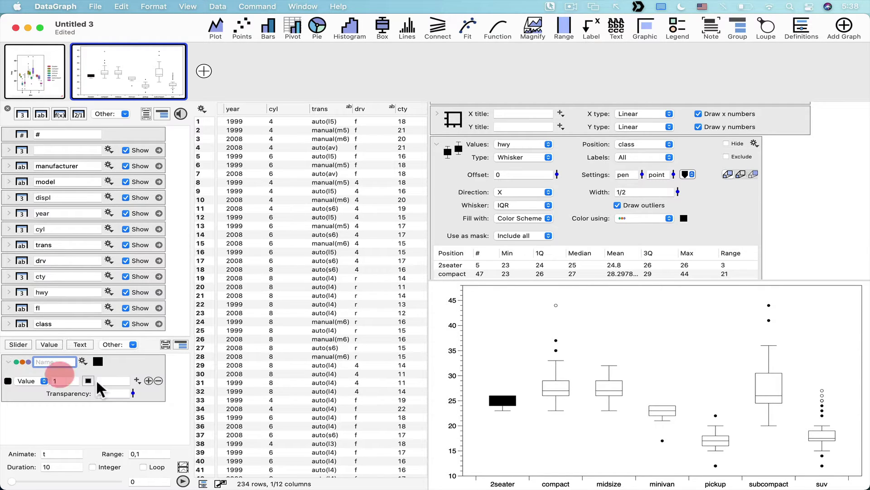
{"action": "left_click_drag", "start_coordinate": [124, 369], "coordinate": [138, 365]}
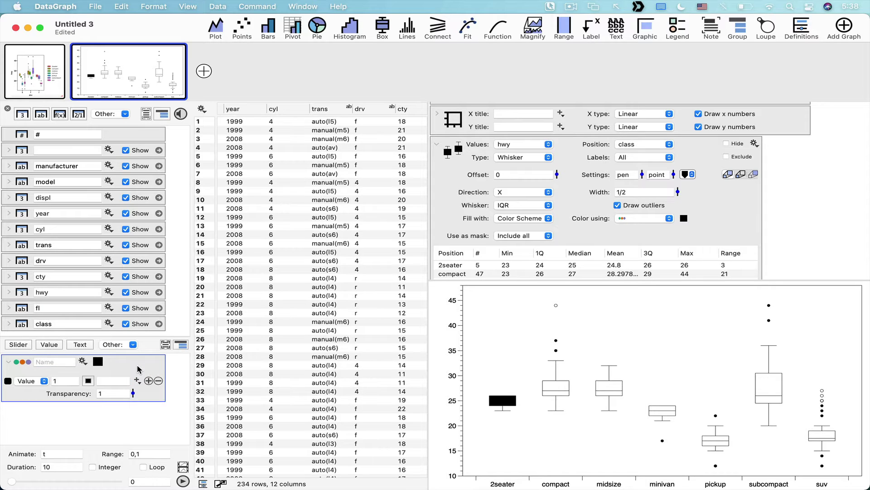
{"action": "left_click", "coordinate": [82, 362]}
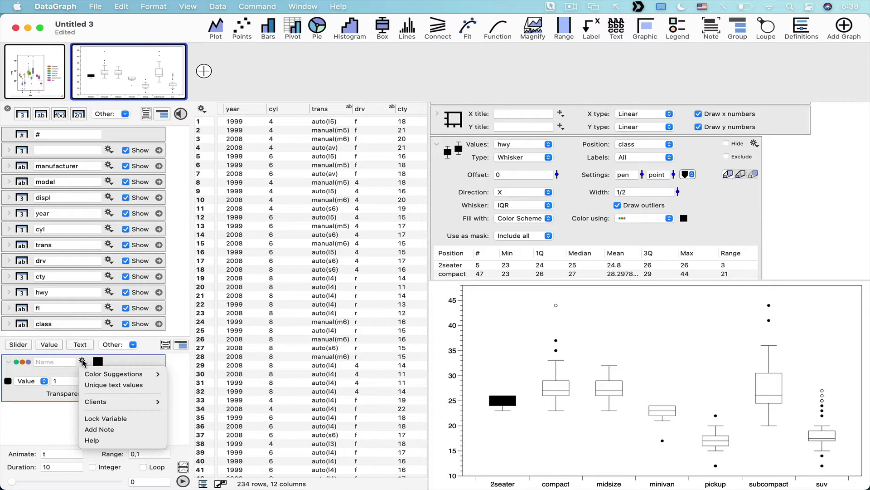
{"action": "mouse_move", "coordinate": [94, 371]}
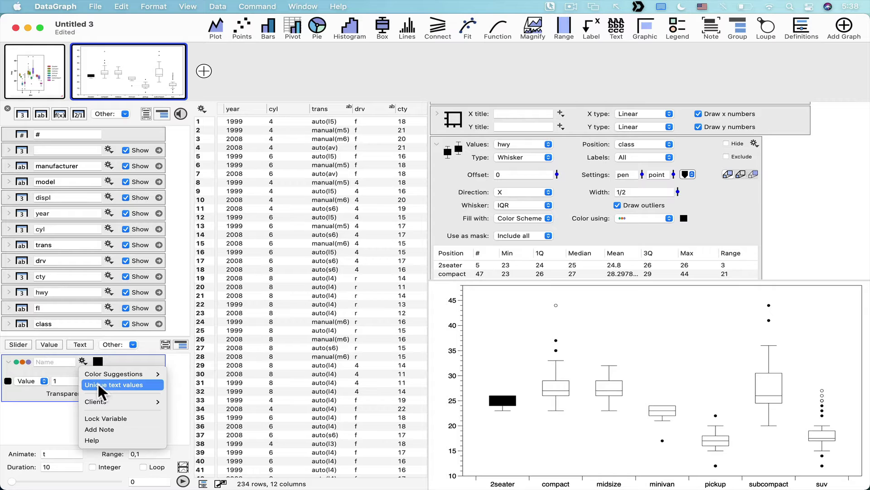
{"action": "left_click", "coordinate": [123, 383]}
{"action": "scroll", "coordinate": [121, 410], "scroll_direction": "down", "scroll_amount": 2}
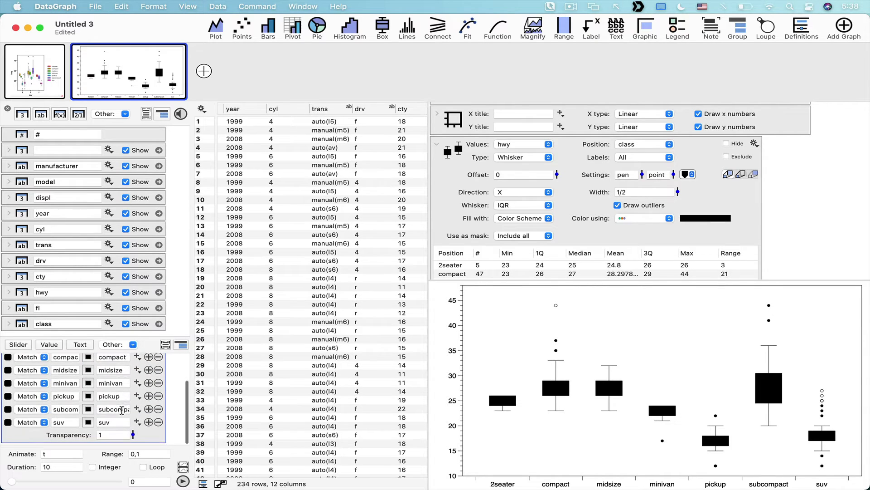
{"action": "scroll", "coordinate": [122, 399], "scroll_direction": "up", "scroll_amount": 3}
{"action": "scroll", "coordinate": [114, 403], "scroll_direction": "down", "scroll_amount": 3}
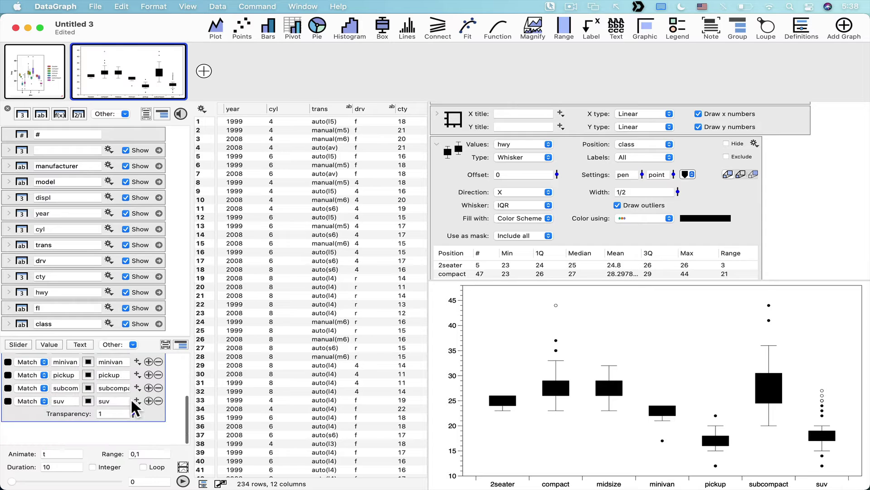
{"action": "scroll", "coordinate": [122, 383], "scroll_direction": "up", "scroll_amount": 4}
Apply the Set #1 color suggestion to the color scheme
{"action": "left_click", "coordinate": [82, 361]}
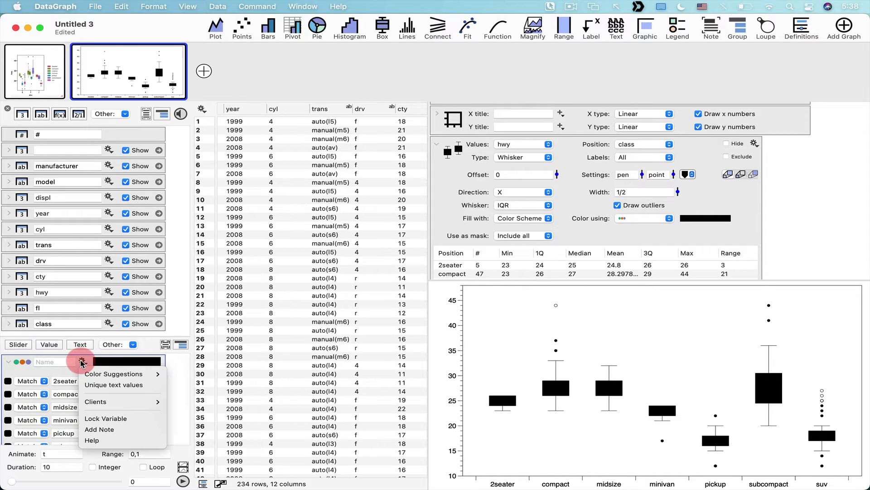
{"action": "mouse_move", "coordinate": [98, 373]}
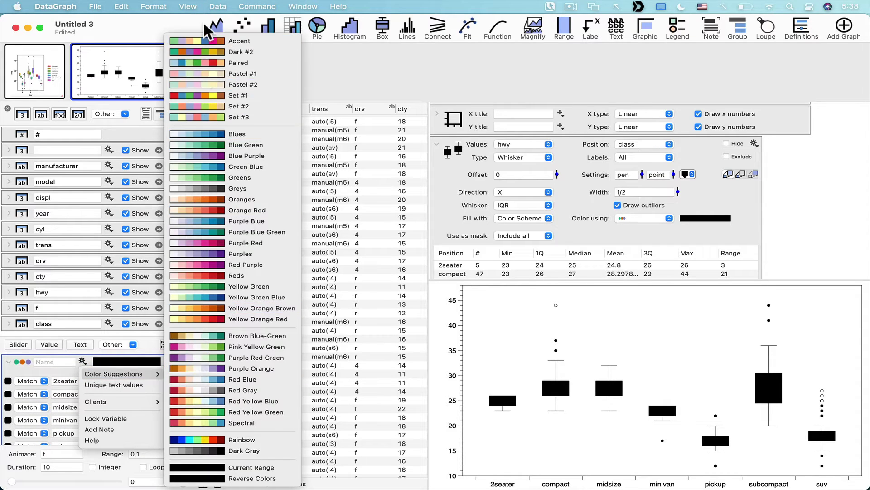
{"action": "left_click", "coordinate": [213, 96]}
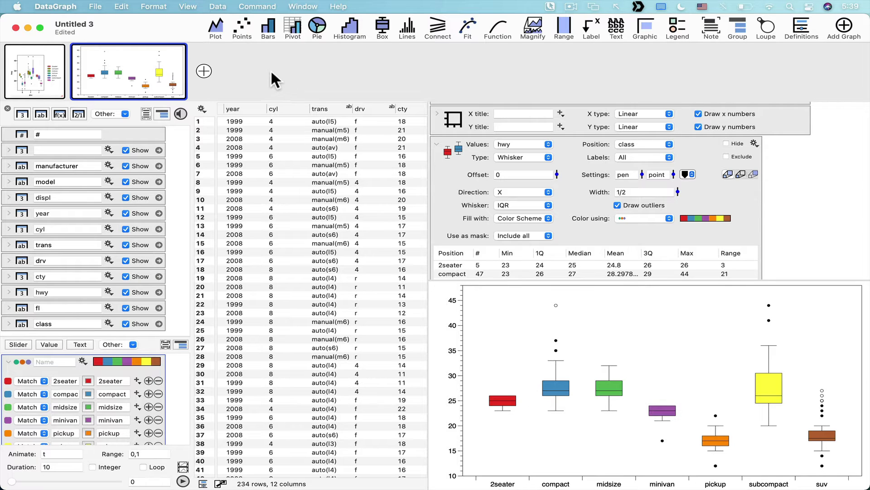
Duplicate the colored box plot graph and bring the copy's box plot settings into view
{"action": "mouse_move", "coordinate": [115, 67]}
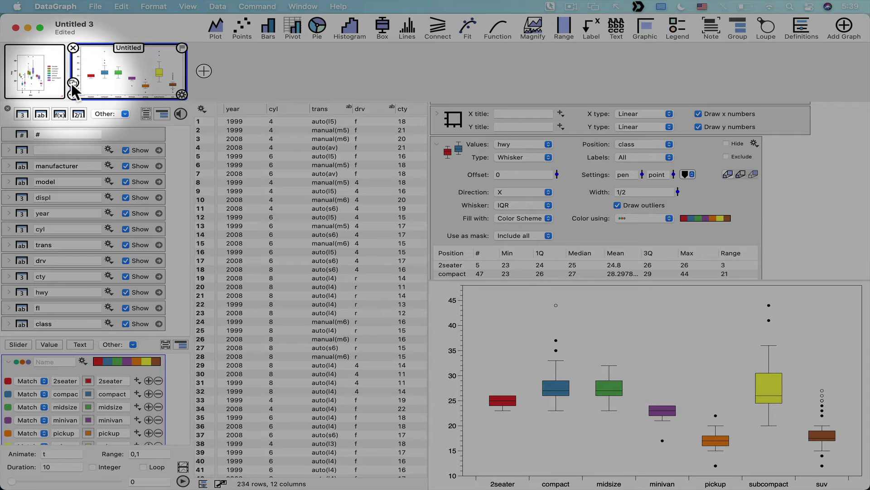
{"action": "left_click", "coordinate": [72, 84]}
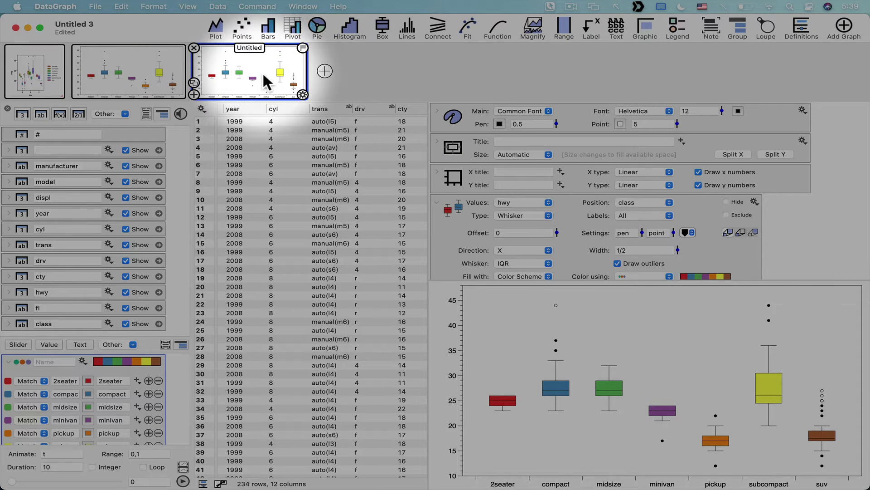
{"action": "scroll", "coordinate": [468, 230], "scroll_direction": "down", "scroll_amount": 3}
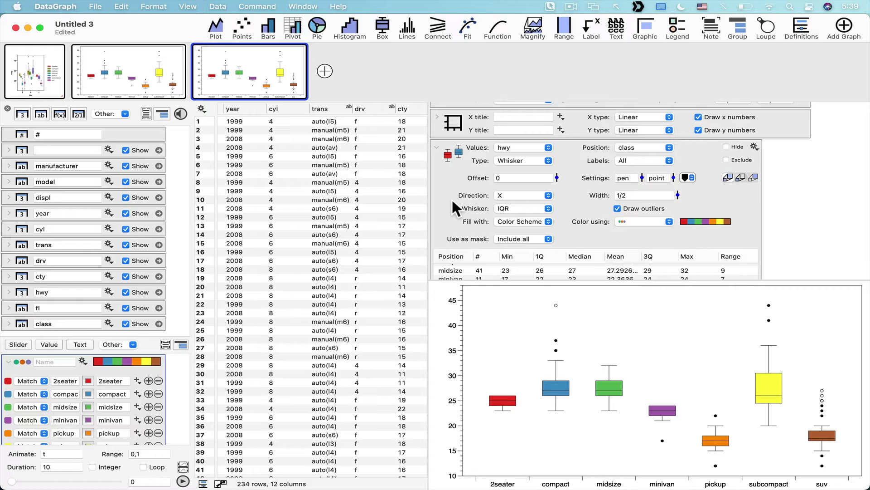
Examine how the reference boxplot groups the class boxes under the drv values 4, f and r
{"action": "left_click", "coordinate": [436, 145]}
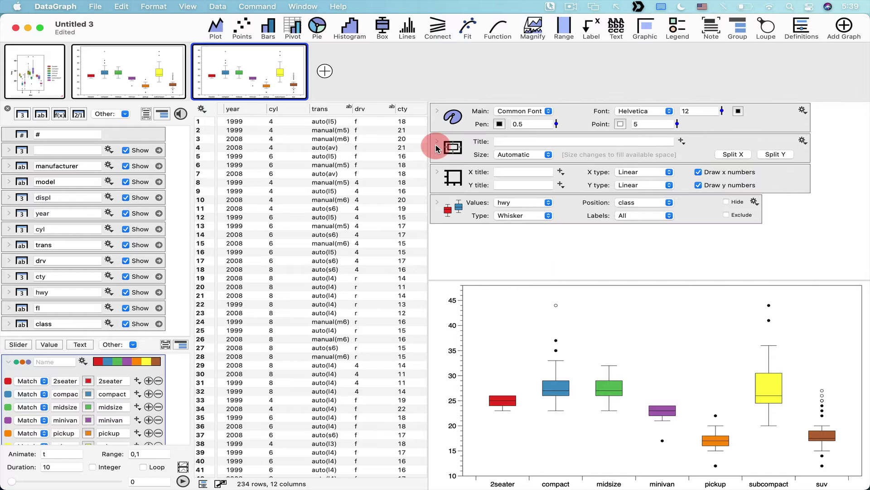
{"action": "left_click", "coordinate": [494, 234]}
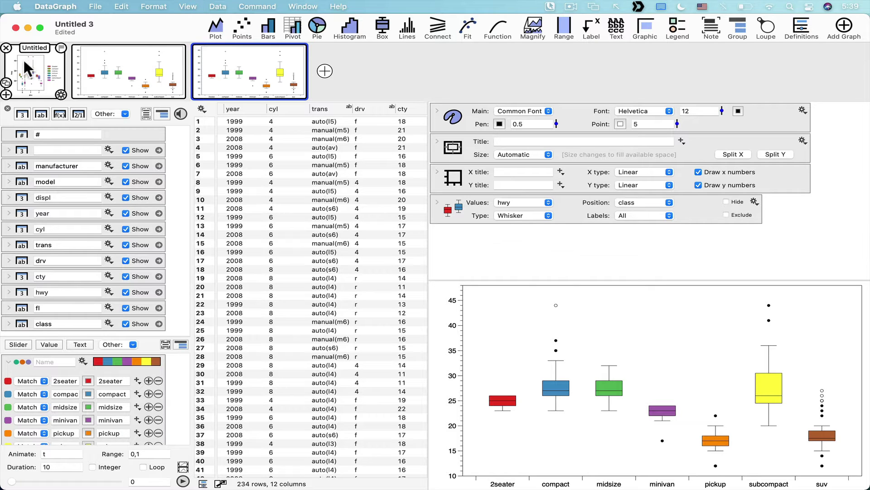
{"action": "left_click", "coordinate": [37, 74]}
{"action": "left_click", "coordinate": [479, 284]}
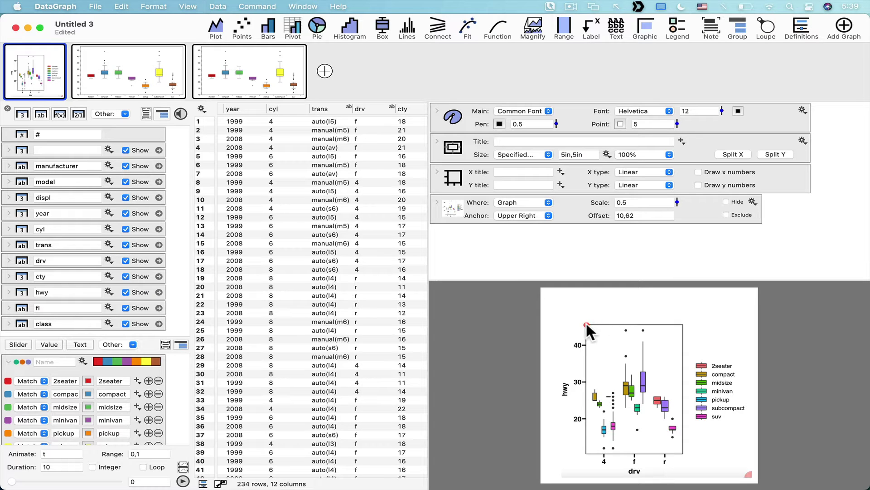
{"action": "left_click_drag", "start_coordinate": [587, 322], "coordinate": [686, 453]}
{"action": "right_click", "coordinate": [585, 322]}
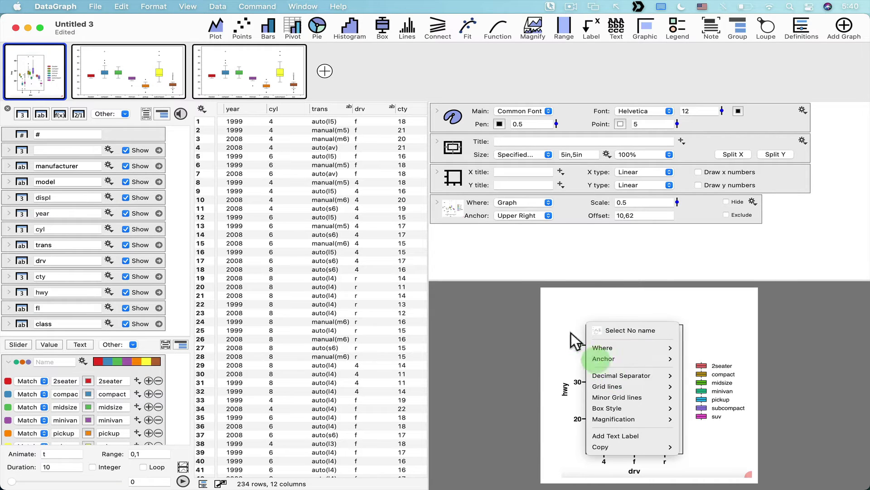
{"action": "left_click", "coordinate": [553, 320]}
{"action": "left_click_drag", "start_coordinate": [586, 322], "coordinate": [620, 452]}
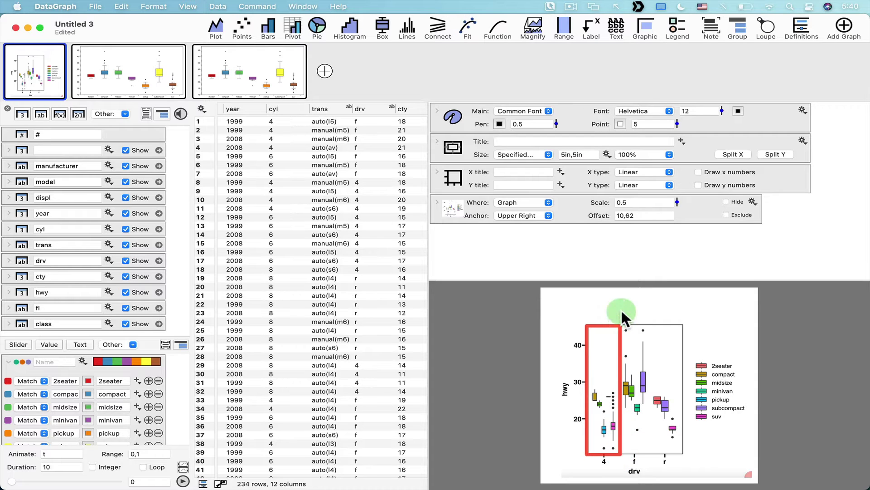
{"action": "left_click_drag", "start_coordinate": [620, 324], "coordinate": [646, 452]}
{"action": "left_click_drag", "start_coordinate": [646, 327], "coordinate": [685, 453]}
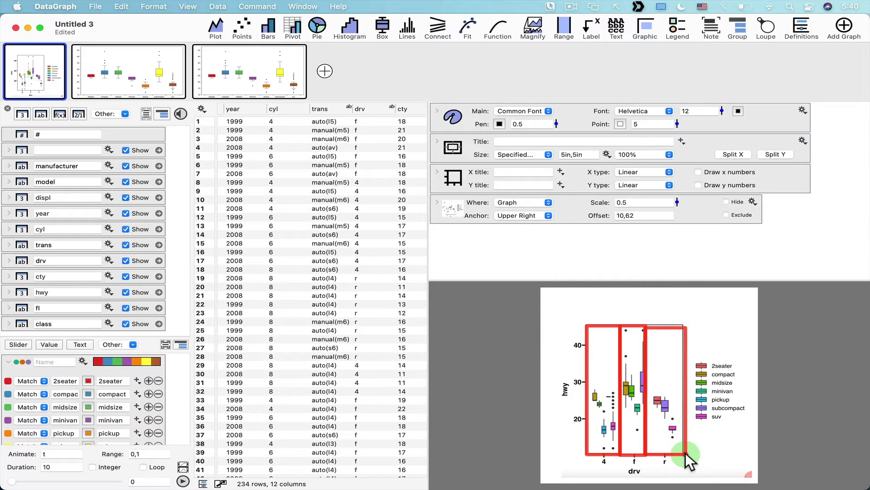
{"action": "left_click", "coordinate": [677, 434]}
{"action": "mouse_move", "coordinate": [586, 452]}
{"action": "left_mouse_down"}
{"action": "mouse_move", "coordinate": [693, 471]}
{"action": "mouse_move", "coordinate": [676, 454]}
{"action": "left_mouse_up"}
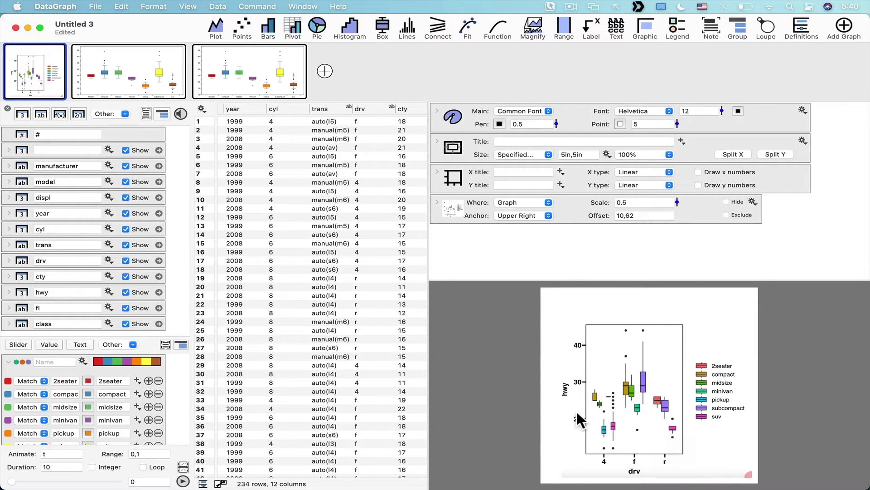
In the duplicated graph, use the drv column as the box plot's mask
{"action": "left_click", "coordinate": [251, 66]}
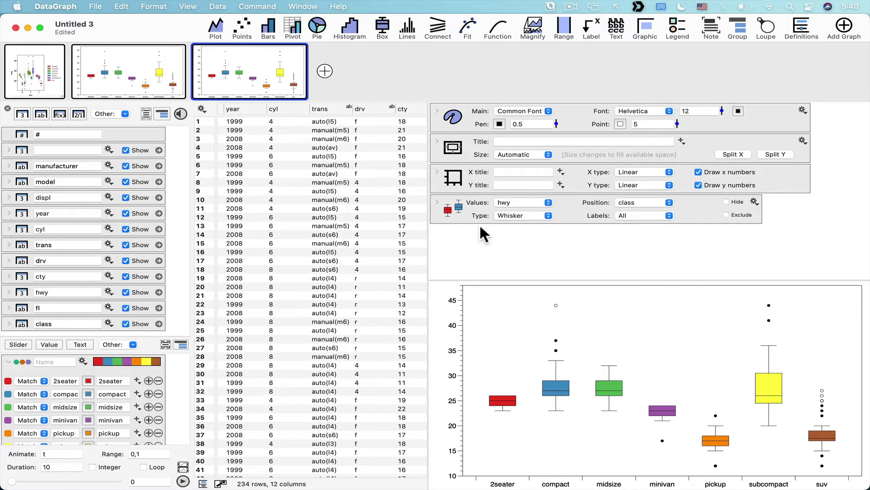
{"action": "left_click", "coordinate": [437, 198]}
{"action": "scroll", "coordinate": [464, 178], "scroll_direction": "up", "scroll_amount": 2}
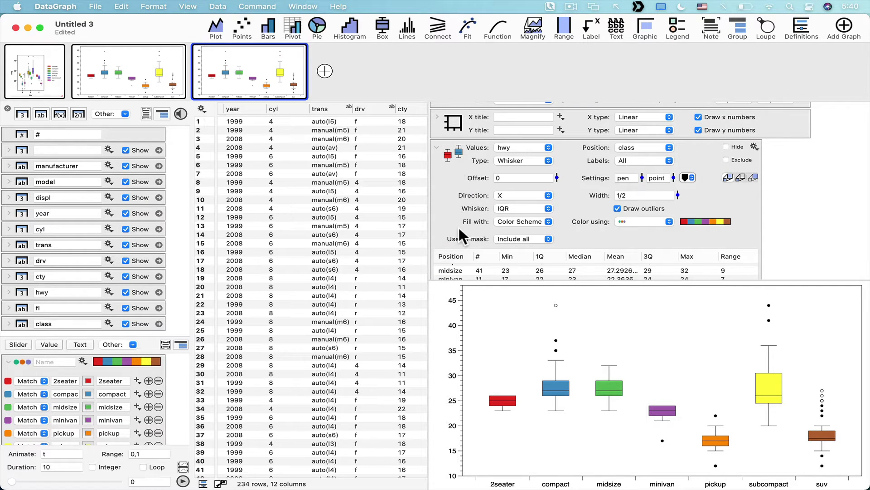
{"action": "left_click", "coordinate": [448, 239]}
{"action": "scroll", "coordinate": [380, 263], "scroll_direction": "right", "scroll_amount": 3}
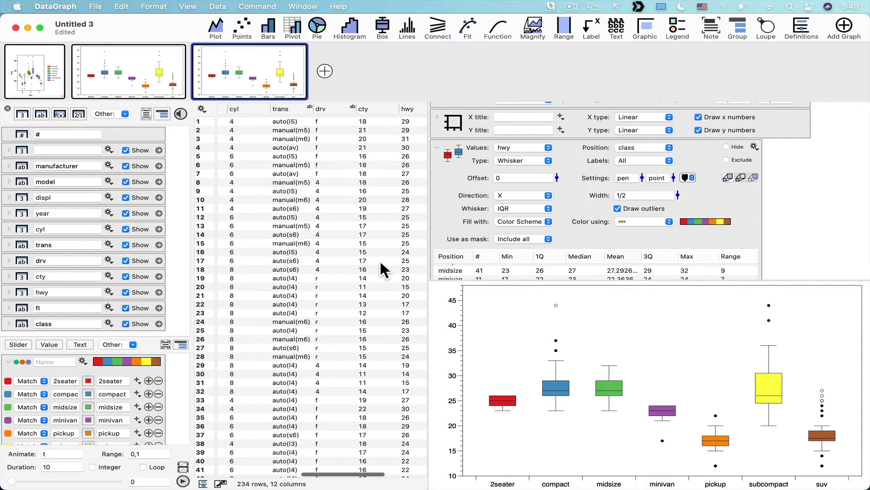
{"action": "left_click", "coordinate": [326, 108]}
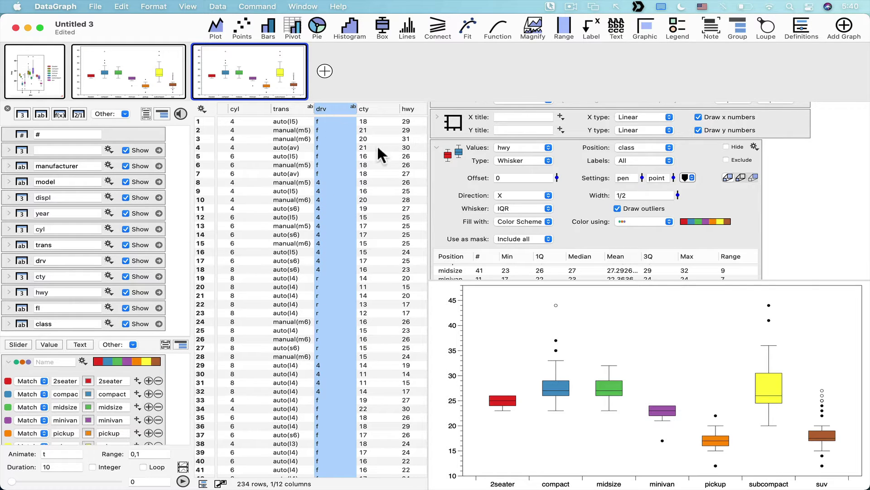
{"action": "left_click", "coordinate": [521, 235]}
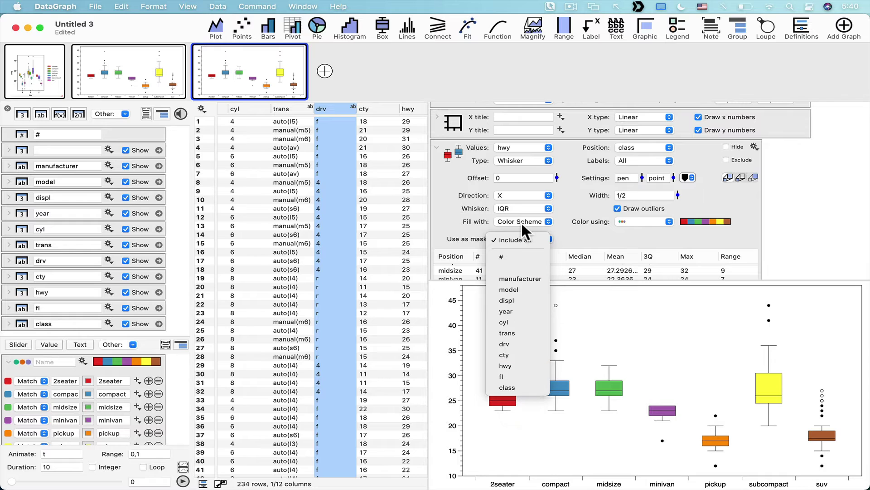
{"action": "left_click", "coordinate": [447, 230]}
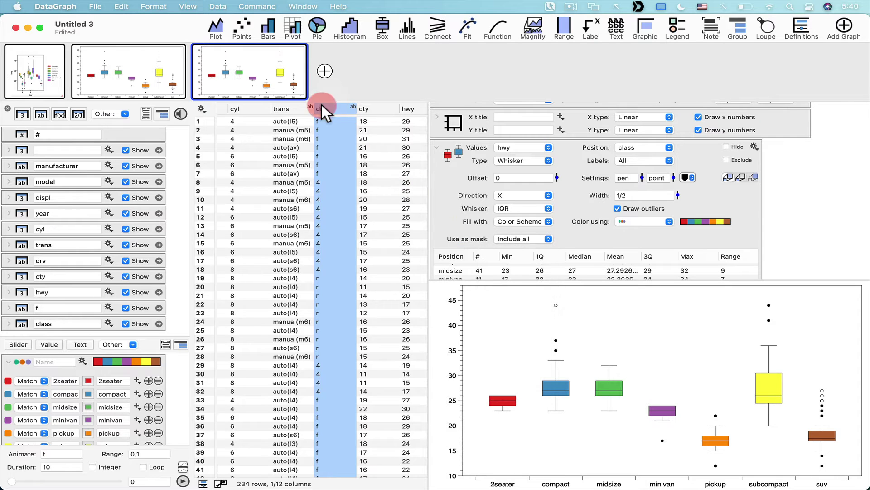
{"action": "left_click_drag", "start_coordinate": [323, 105], "coordinate": [513, 239]}
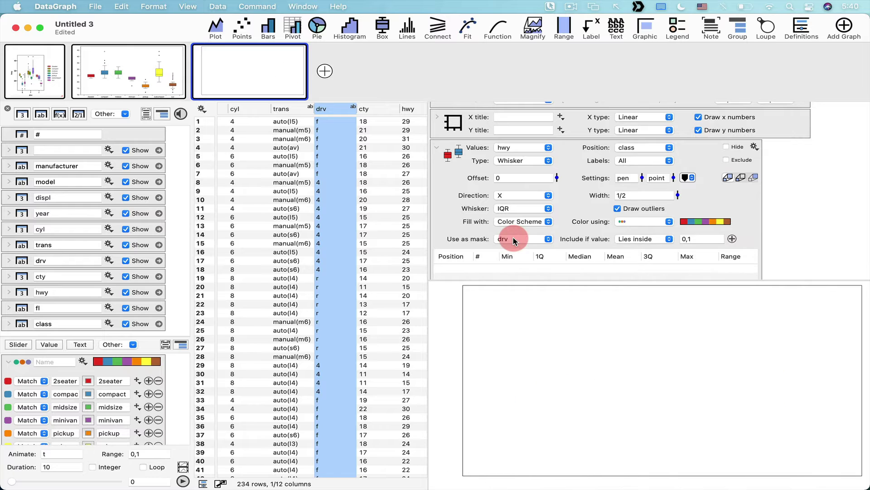
Restrict the box plot to rows whose drv value matches 4, and compare it with the reference graph
{"action": "left_click", "coordinate": [647, 242]}
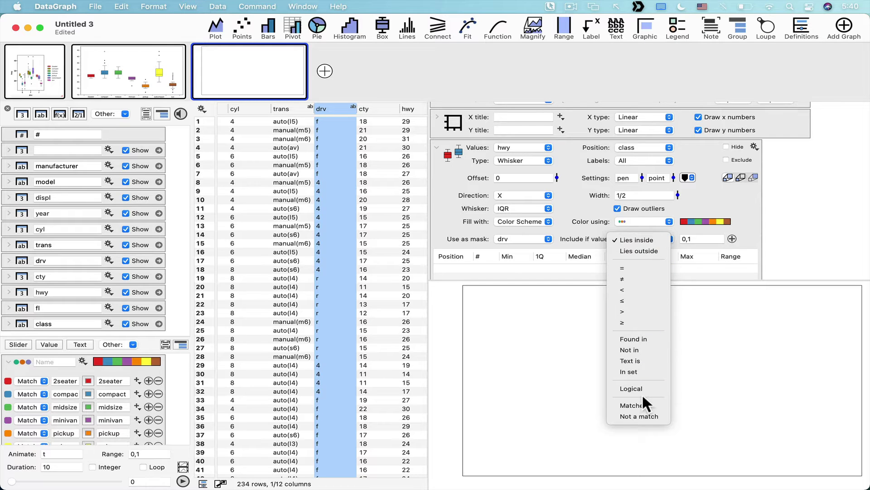
{"action": "left_click", "coordinate": [638, 406]}
{"action": "left_click", "coordinate": [689, 236]}
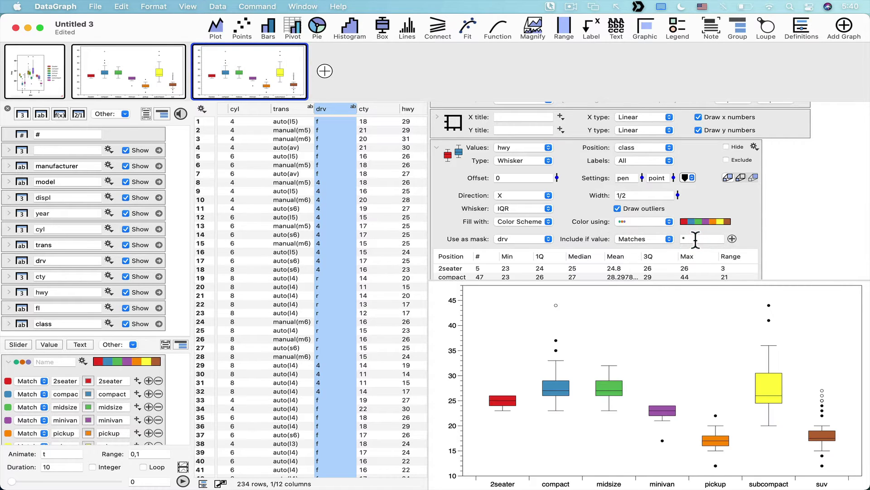
{"action": "left_click_drag", "start_coordinate": [691, 238], "coordinate": [645, 238]}
{"action": "type", "text": "4"}
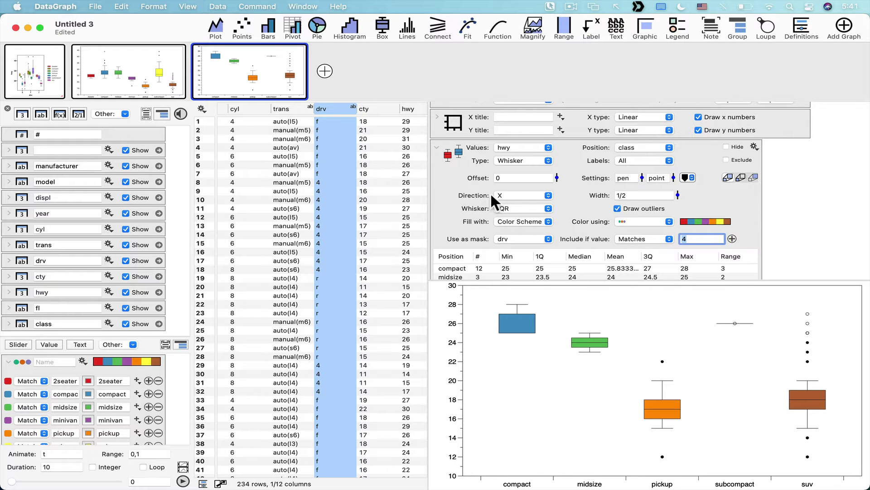
{"action": "left_click", "coordinate": [456, 207]}
{"action": "mouse_move", "coordinate": [200, 96]}
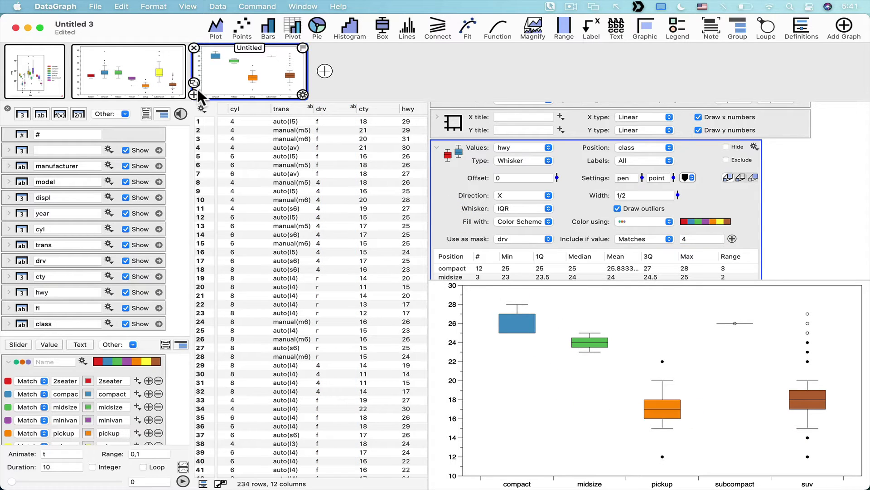
{"action": "left_click", "coordinate": [40, 81]}
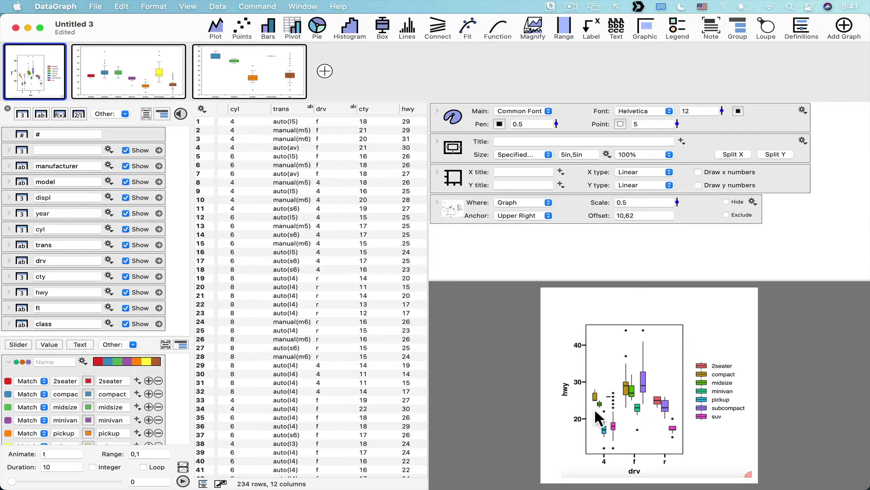
{"action": "left_click", "coordinate": [245, 59]}
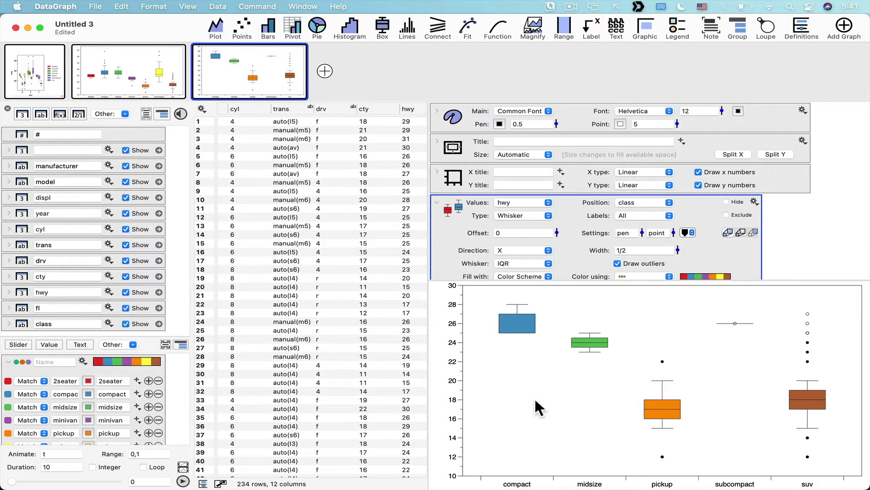
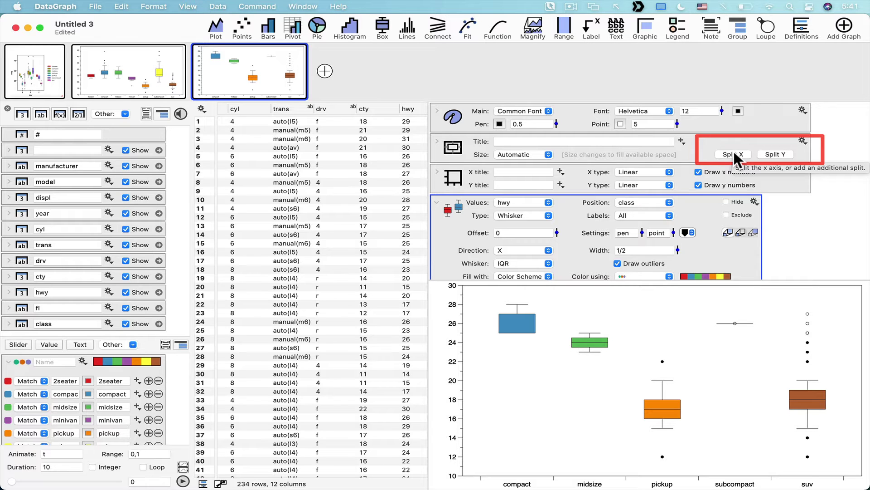
Split the x axis twice and try the box plot in each of the three sections, returning it to the first
{"action": "left_click", "coordinate": [738, 155]}
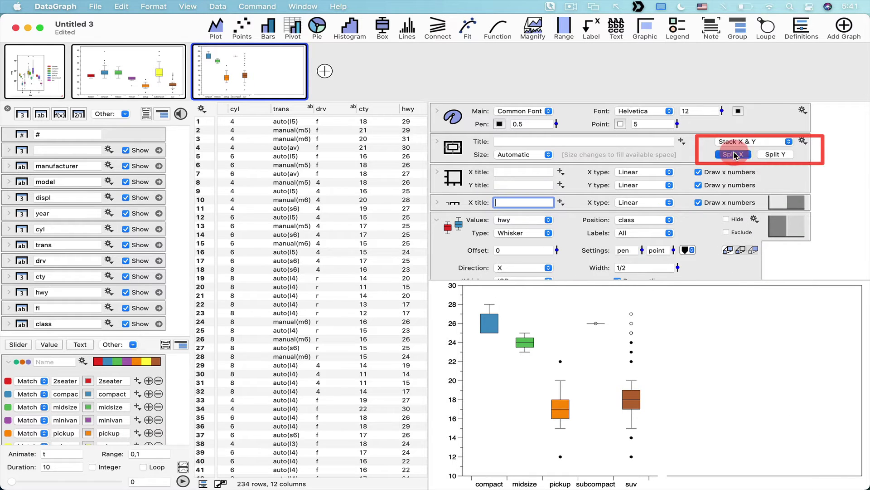
{"action": "left_click", "coordinate": [737, 155]}
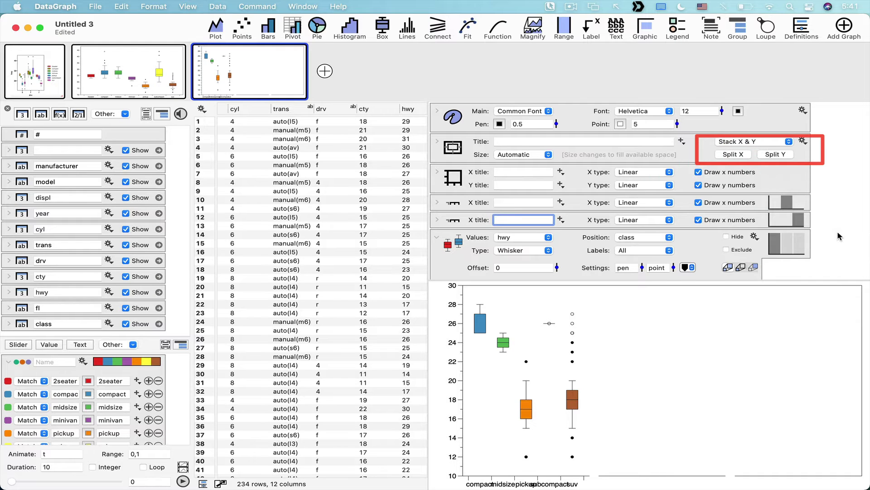
{"action": "scroll", "coordinate": [837, 230], "scroll_direction": "down", "scroll_amount": 4}
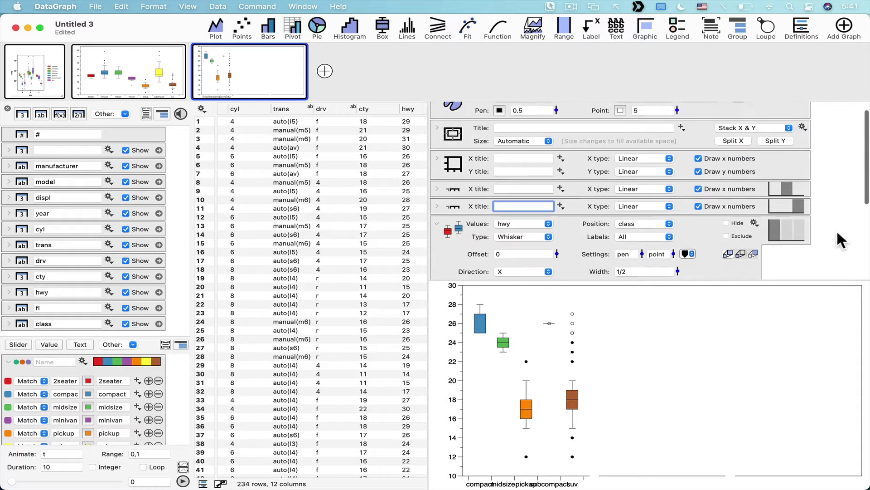
{"action": "left_click_drag", "start_coordinate": [779, 168], "coordinate": [788, 169]}
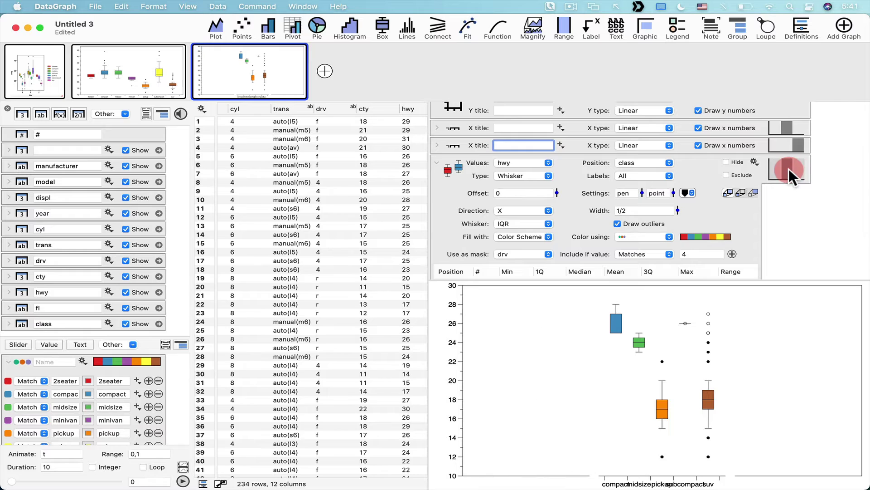
{"action": "left_click", "coordinate": [801, 168]}
{"action": "left_click", "coordinate": [787, 170]}
{"action": "left_click", "coordinate": [774, 171]}
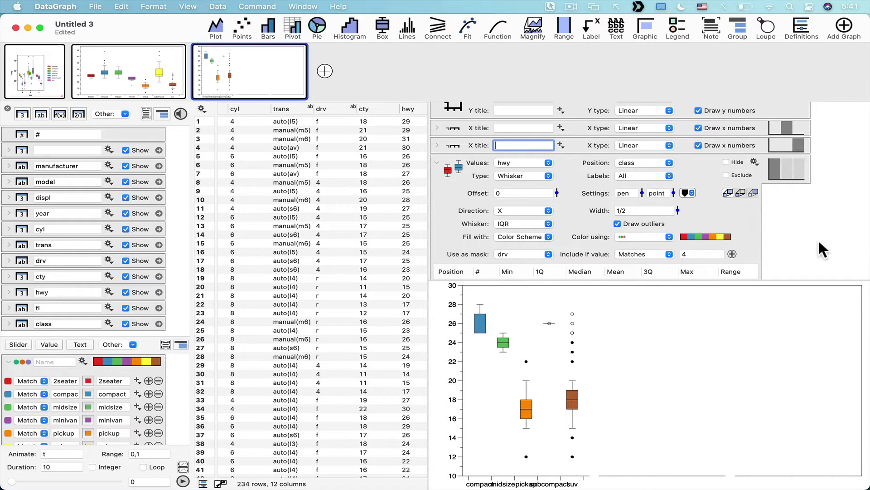
Copy the box plot, paste it twice, and assign the copies to the second and third x-axis sections
{"action": "left_click", "coordinate": [437, 162]}
{"action": "left_click", "coordinate": [458, 240]}
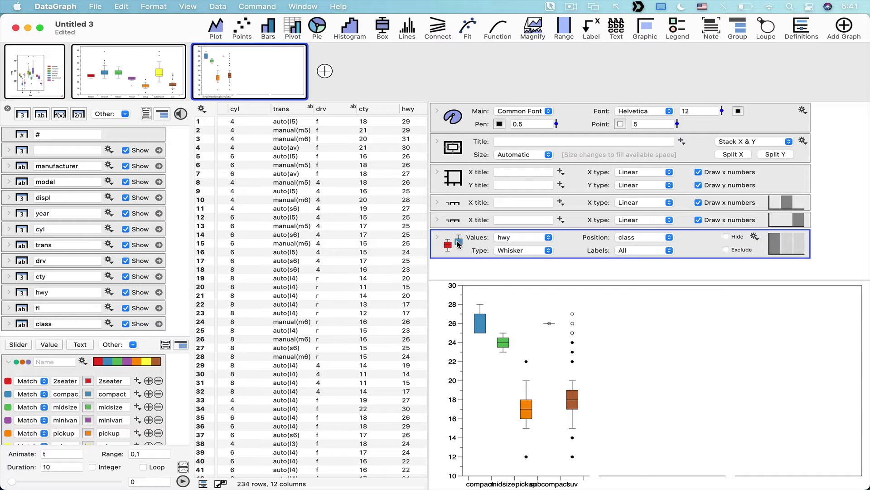
{"action": "left_click", "coordinate": [121, 4]}
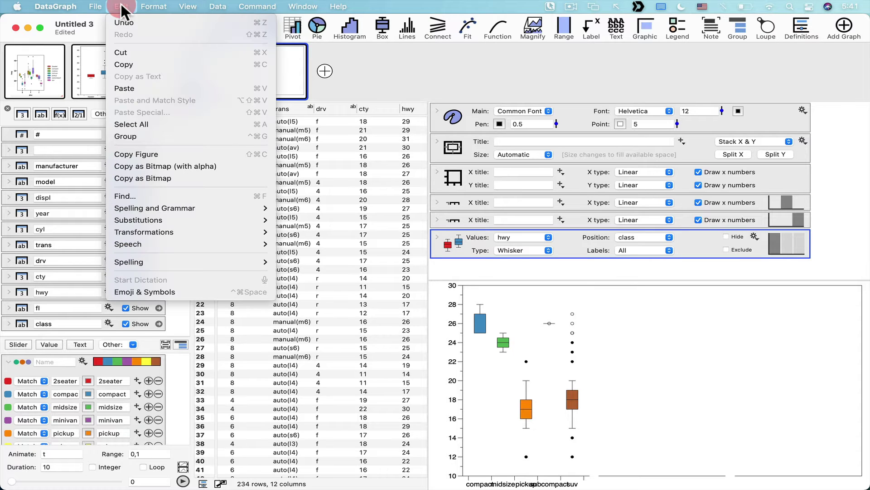
{"action": "left_click", "coordinate": [135, 63]}
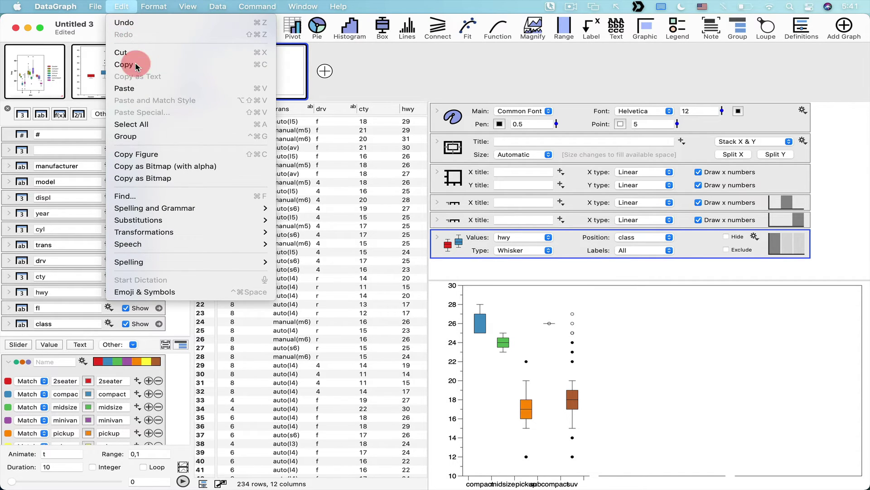
{"action": "left_click", "coordinate": [121, 6]}
{"action": "left_click", "coordinate": [134, 86]}
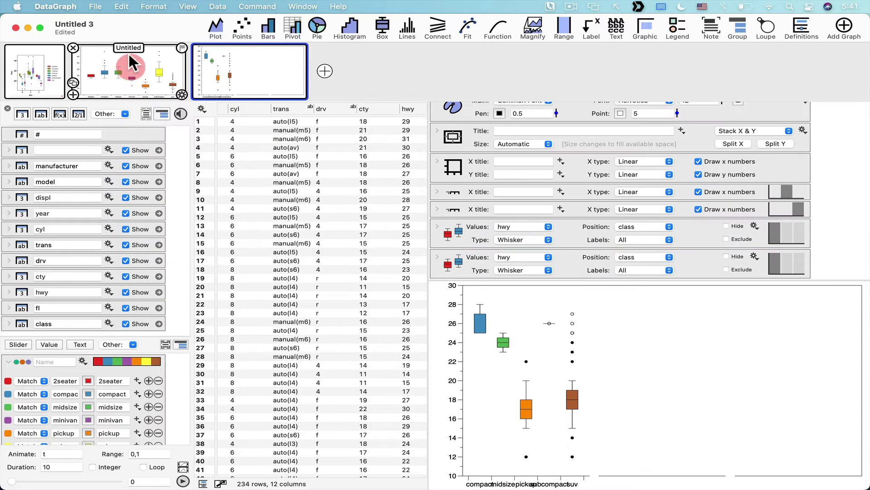
{"action": "left_click", "coordinate": [121, 6]}
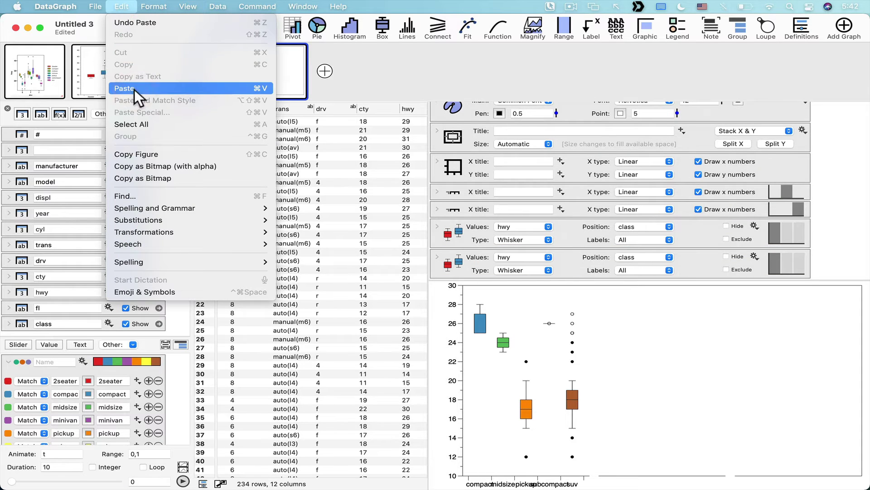
{"action": "left_click", "coordinate": [134, 88]}
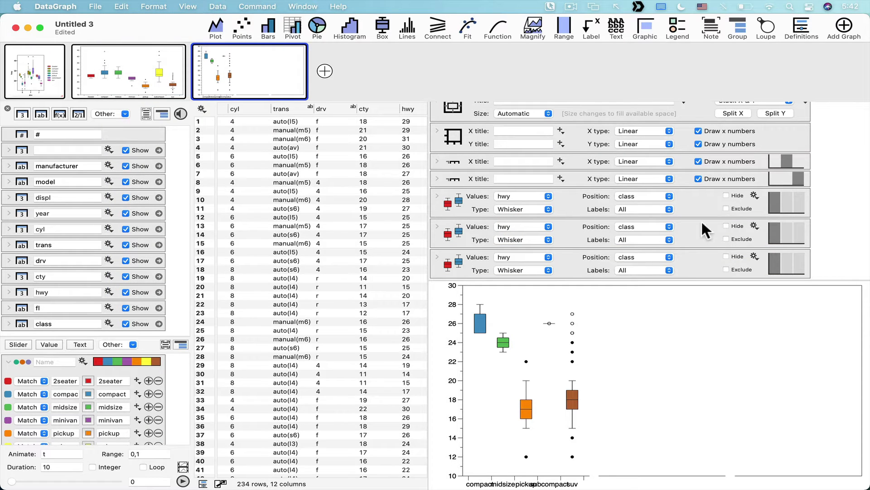
{"action": "left_click", "coordinate": [788, 233]}
{"action": "left_click", "coordinate": [798, 263]}
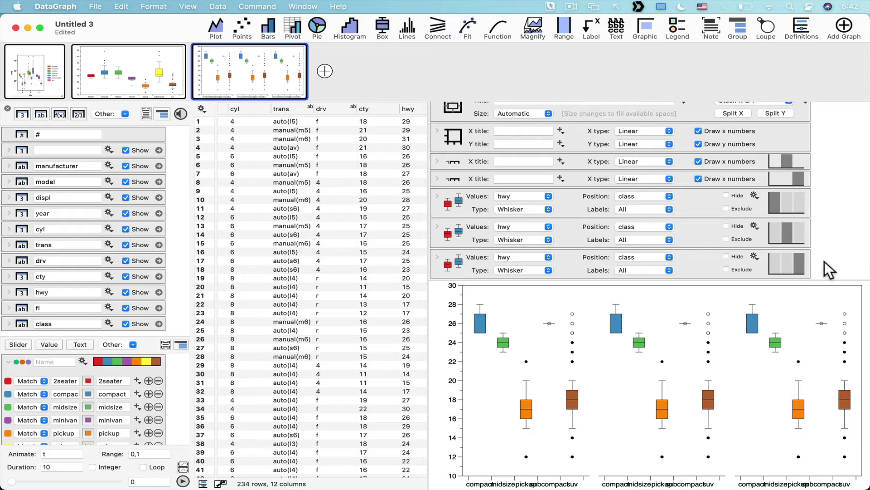
Check the drv group order in the reference graph and restrict the second section's box plot to rows whose drv value matches f
{"action": "left_click_drag", "start_coordinate": [826, 260], "coordinate": [787, 239]}
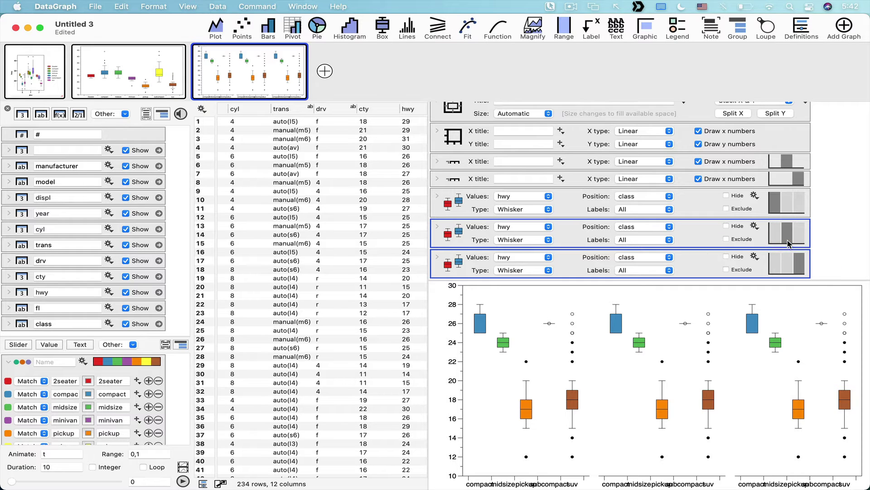
{"action": "left_click", "coordinate": [787, 241]}
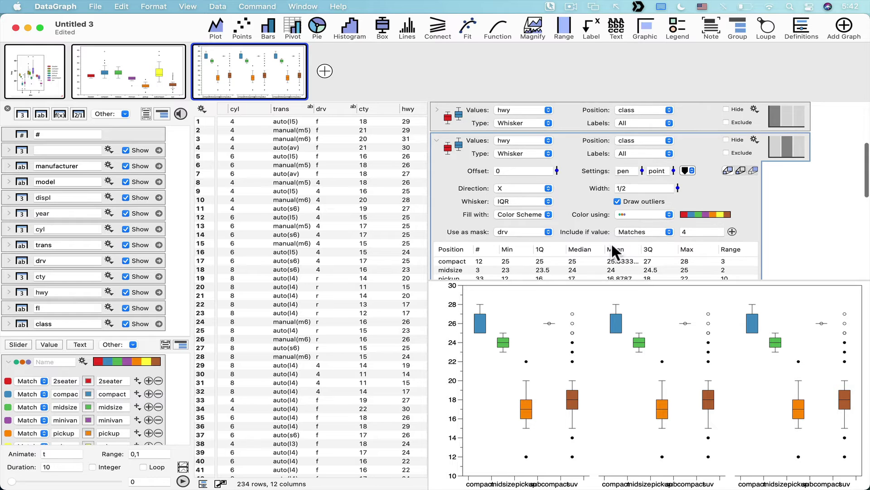
{"action": "left_click", "coordinate": [36, 81]}
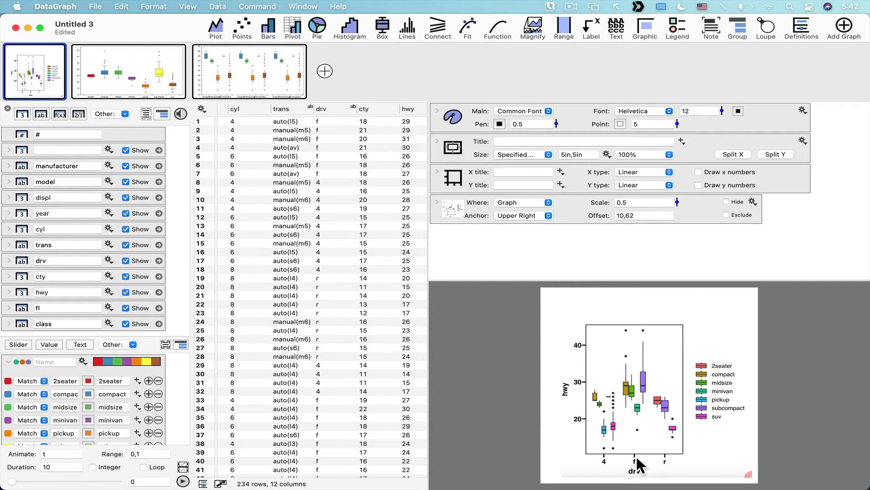
{"action": "left_click", "coordinate": [242, 29]}
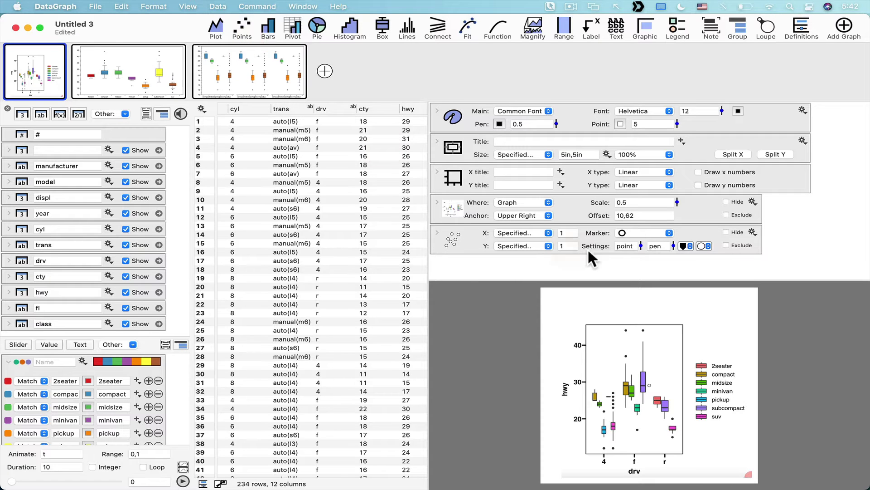
{"action": "left_click", "coordinate": [252, 71]}
{"action": "scroll", "coordinate": [633, 226], "scroll_direction": "down", "scroll_amount": 5}
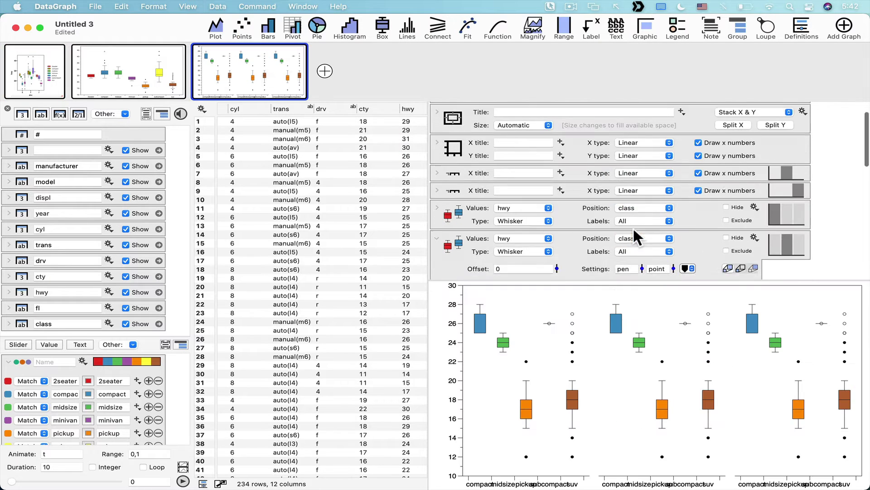
{"action": "left_click", "coordinate": [673, 274]}
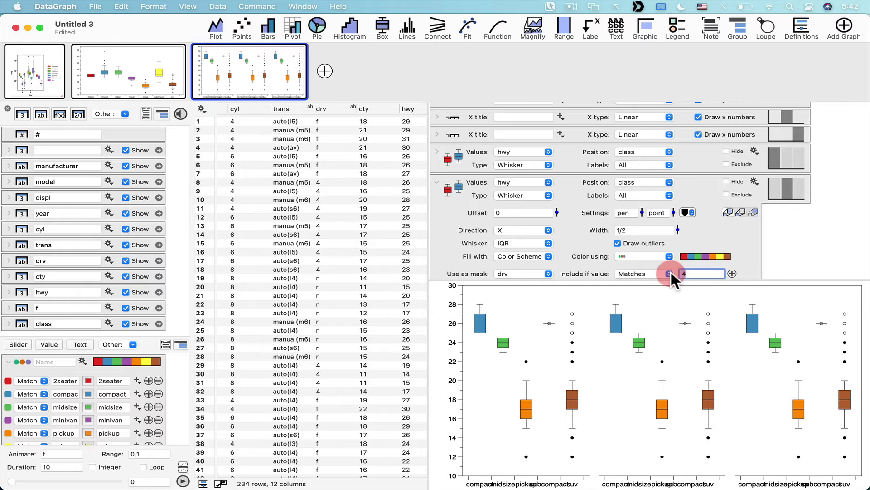
{"action": "key", "text": "BackSpace"}
{"action": "type", "text": "f"}
{"action": "key", "text": "Return"}
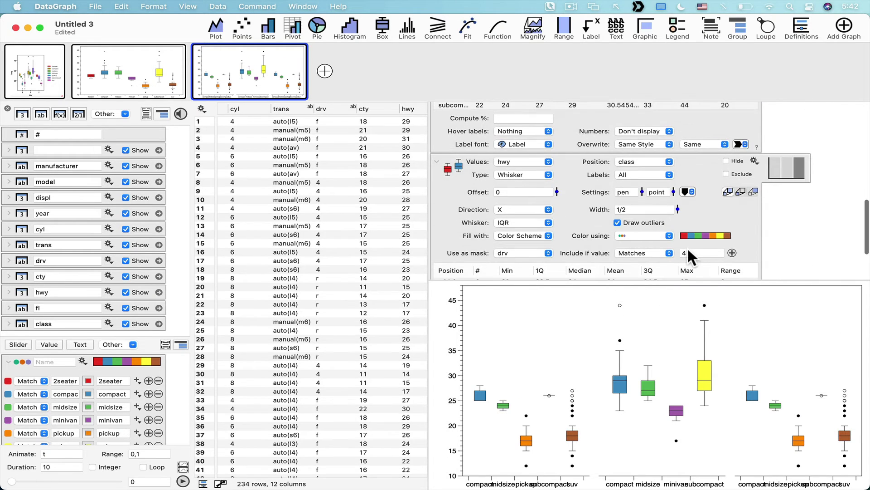
Restrict the third section's box plot to rows whose drv value matches r
{"action": "left_click", "coordinate": [685, 253]}
{"action": "type", "text": "r"}
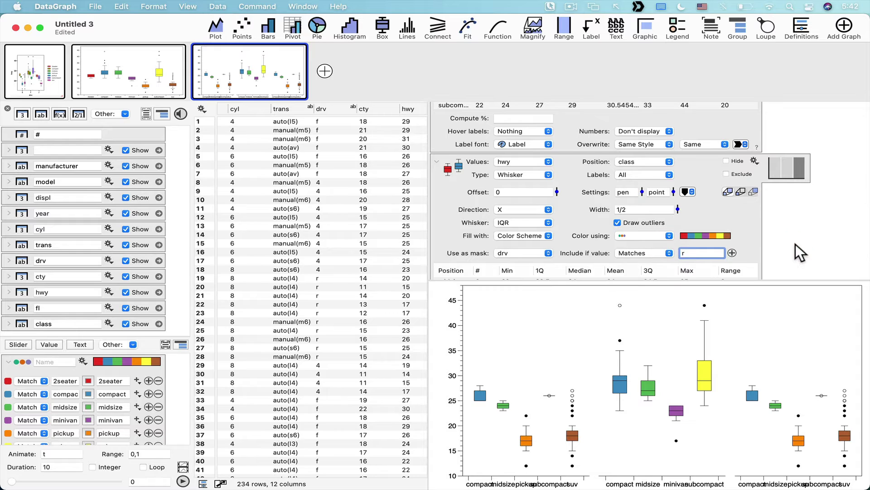
{"action": "key", "text": "Return"}
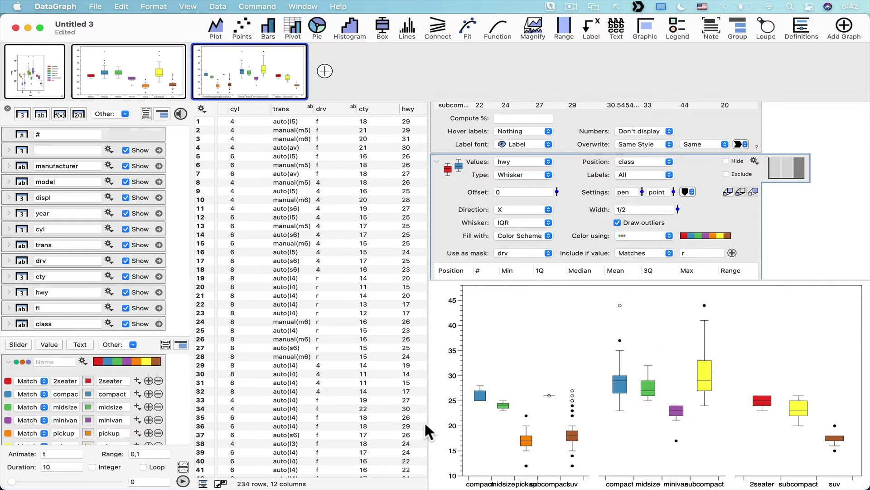
Compare the three-section graph with the reference boxplot and collapse the expanded box plot settings
{"action": "mouse_move", "coordinate": [429, 418]}
{"action": "left_mouse_down"}
{"action": "mouse_move", "coordinate": [369, 423]}
{"action": "mouse_move", "coordinate": [428, 421]}
{"action": "left_mouse_up"}
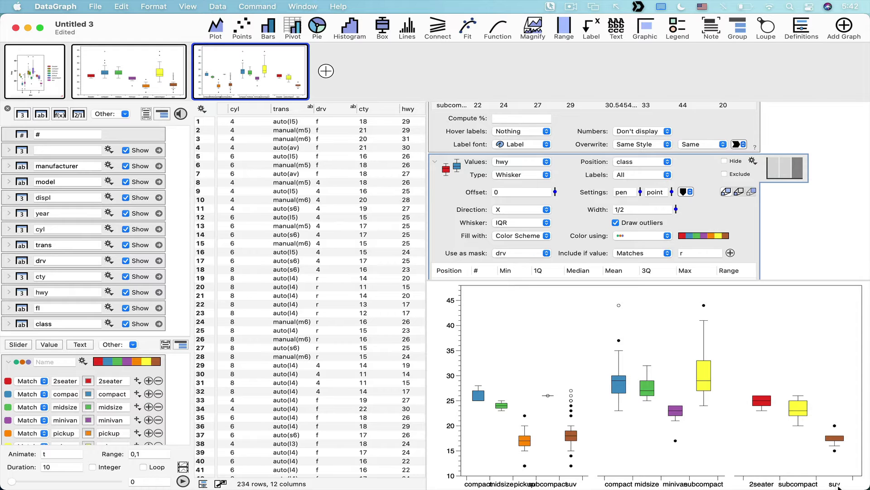
{"action": "left_click", "coordinate": [48, 82]}
{"action": "left_click", "coordinate": [452, 330]}
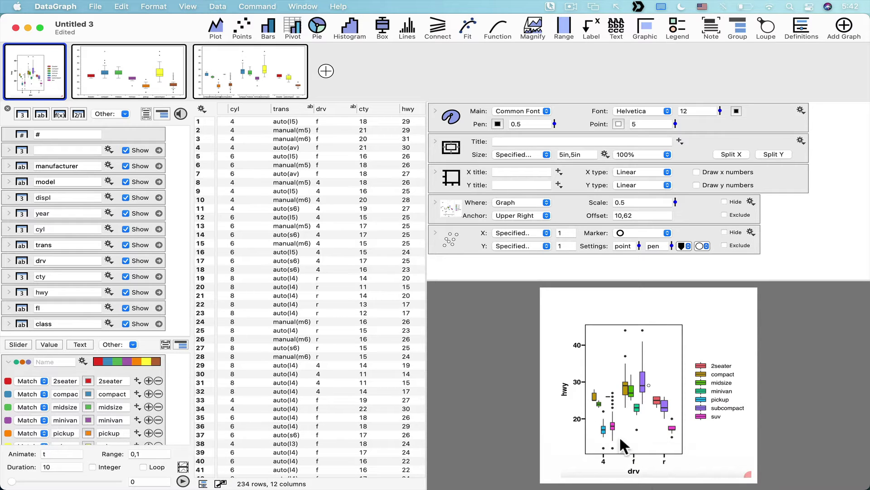
{"action": "left_click", "coordinate": [259, 77]}
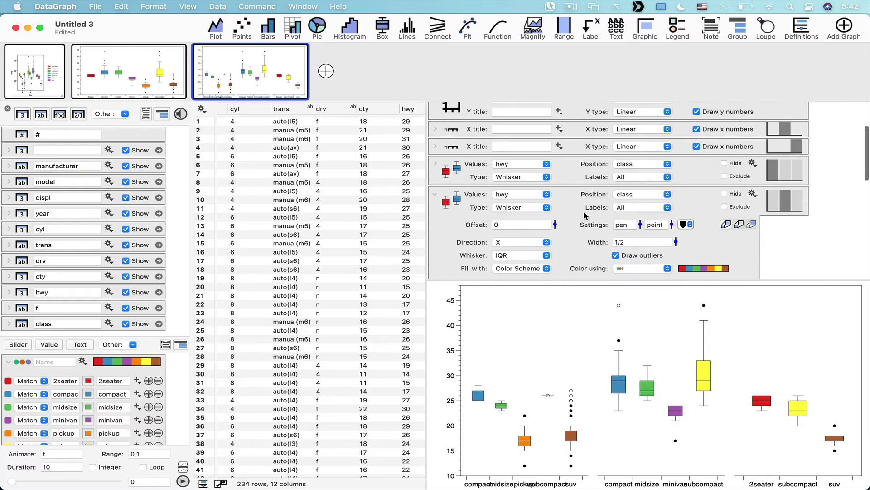
{"action": "left_click", "coordinate": [435, 192]}
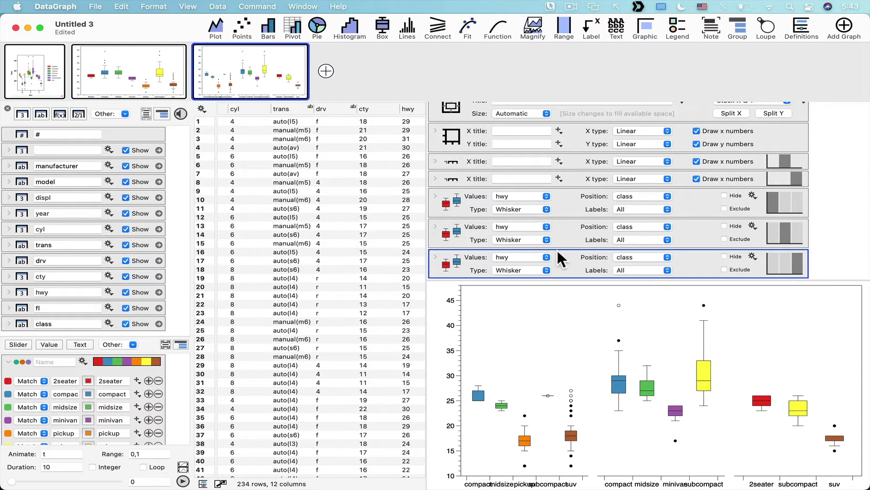
Add a text block reading 4, placed as the X title of the first x-axis section
{"action": "left_click", "coordinate": [616, 28]}
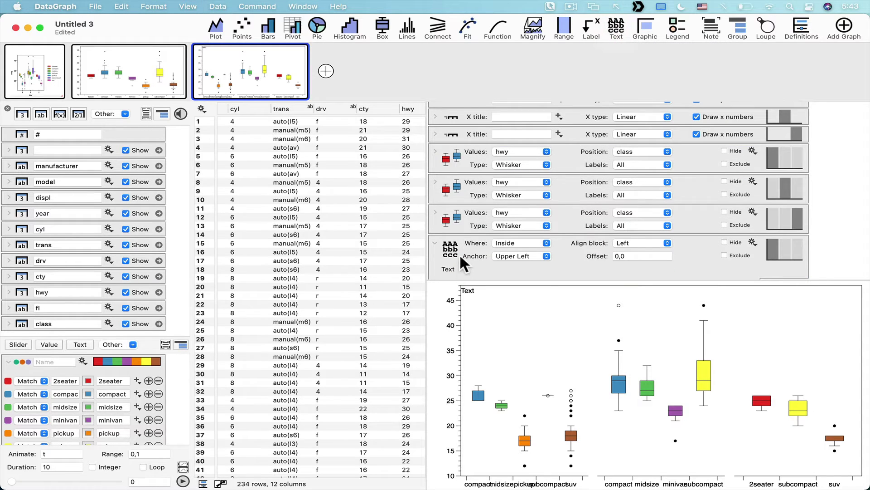
{"action": "left_click", "coordinate": [459, 253]}
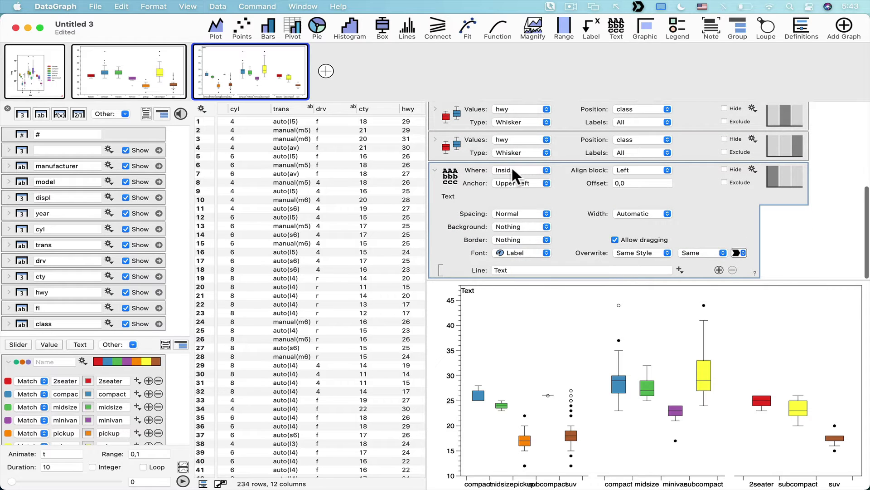
{"action": "left_click", "coordinate": [511, 169]}
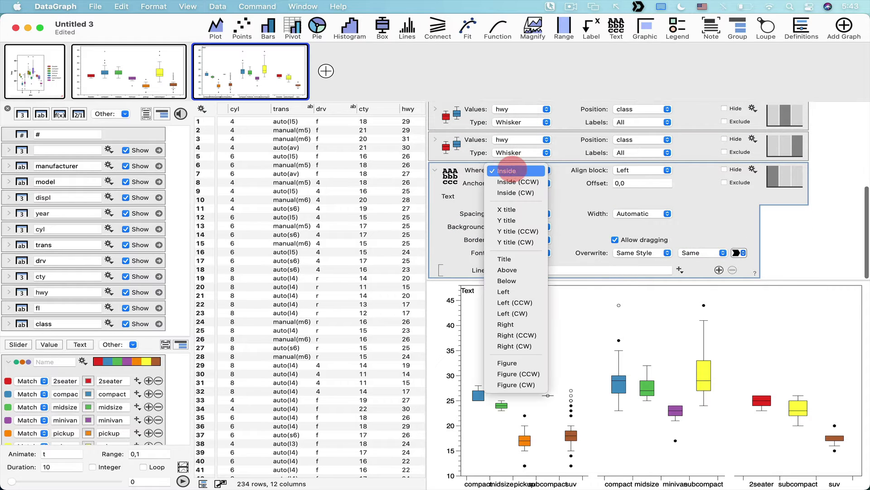
{"action": "left_click", "coordinate": [513, 210]}
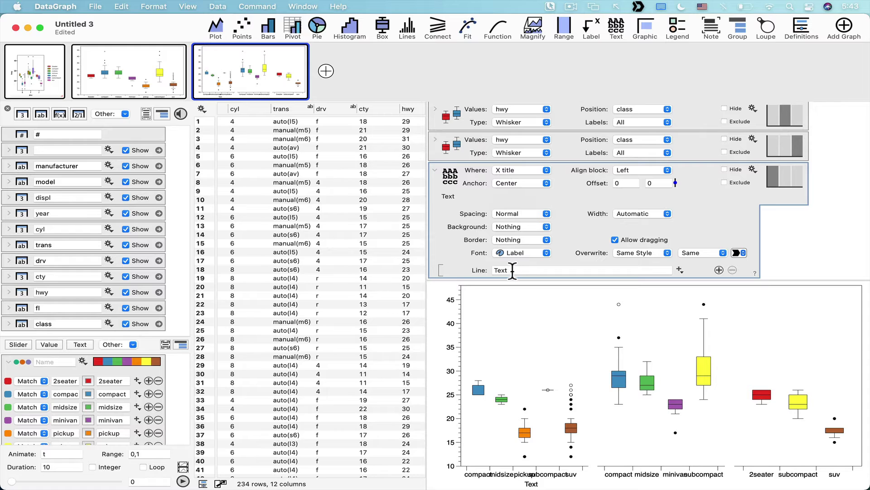
{"action": "left_click", "coordinate": [468, 269]}
{"action": "type", "text": "4"}
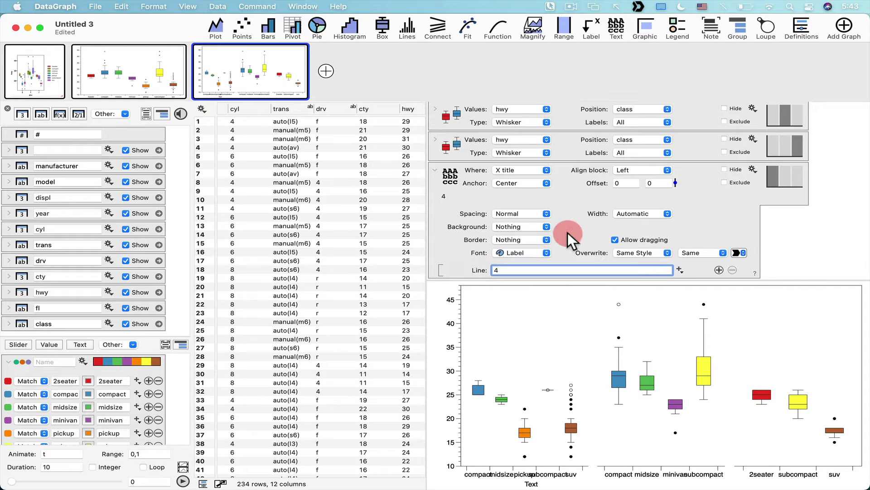
{"action": "key", "text": "Return"}
Copy the X title text block, paste it twice, and assign the copies to the second and third x-axis sections
{"action": "left_click", "coordinate": [434, 169]}
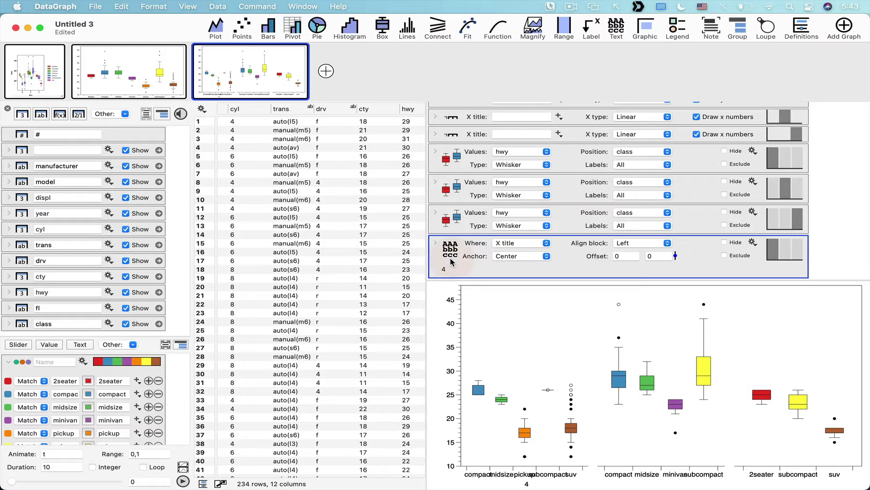
{"action": "key", "text": "super+c"}
{"action": "key", "text": "super+v"}
{"action": "key", "text": "super+v"}
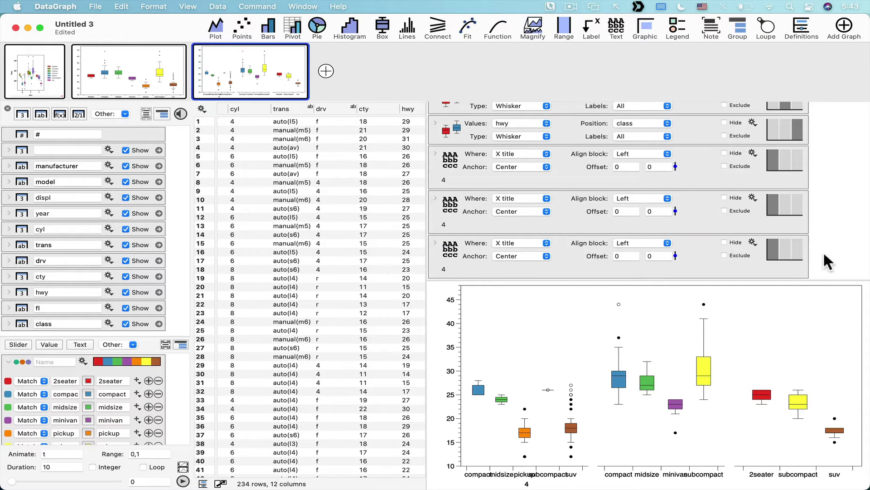
{"action": "left_click", "coordinate": [796, 250]}
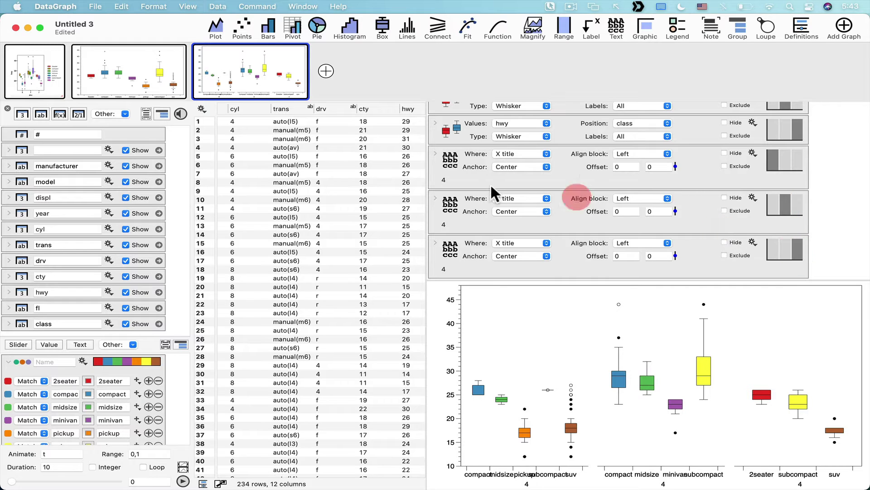
Change the second section's title text to f and the third section's title text to r
{"action": "left_click", "coordinate": [436, 198]}
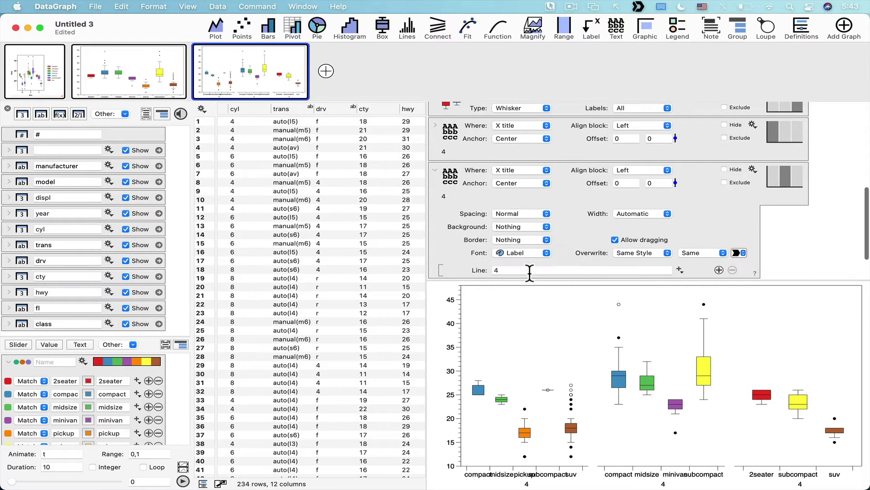
{"action": "double_click", "coordinate": [511, 270]}
{"action": "type", "text": "f"}
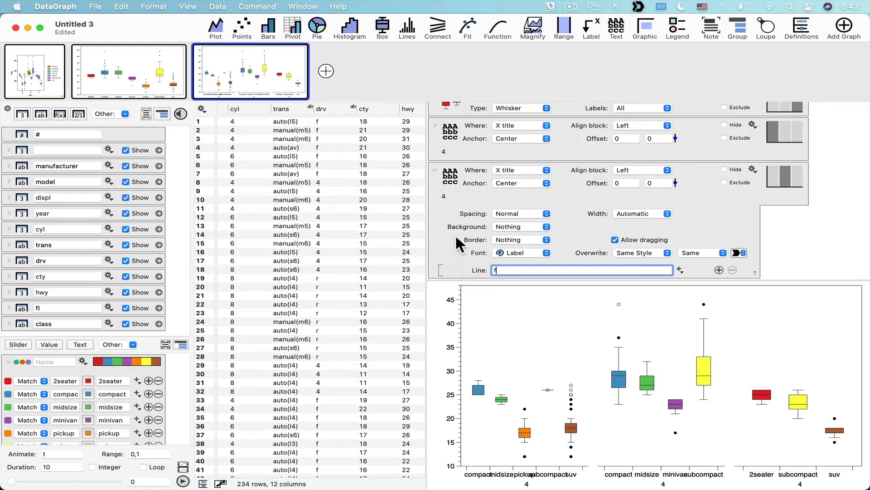
{"action": "left_click", "coordinate": [456, 235]}
{"action": "scroll", "coordinate": [459, 233], "scroll_direction": "down", "scroll_amount": 3}
{"action": "left_click", "coordinate": [436, 241]}
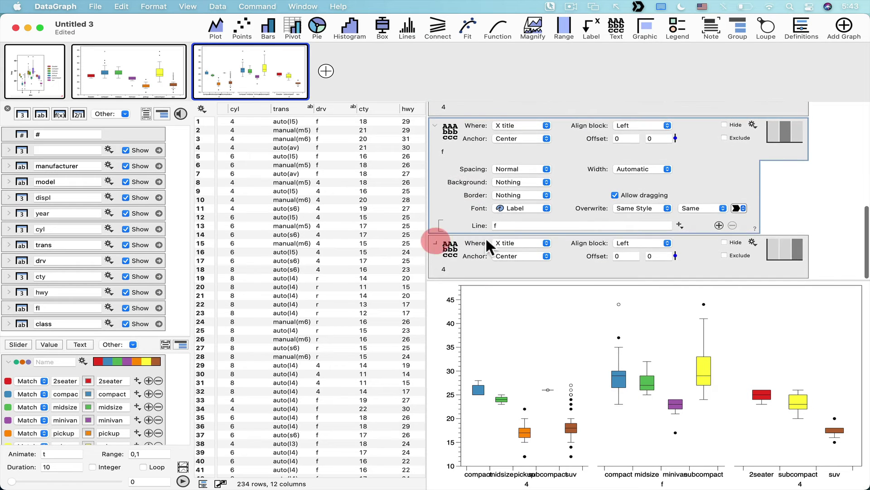
{"action": "double_click", "coordinate": [496, 269]}
{"action": "type", "text": "r"}
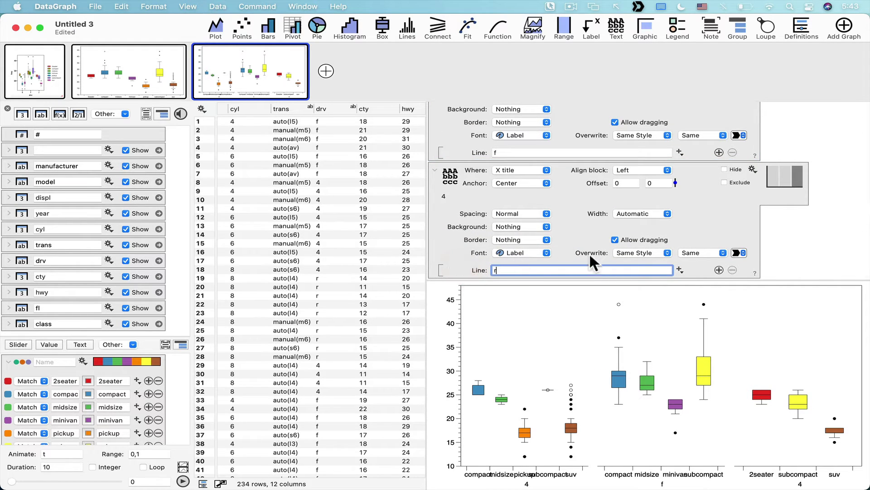
{"action": "left_click", "coordinate": [777, 246]}
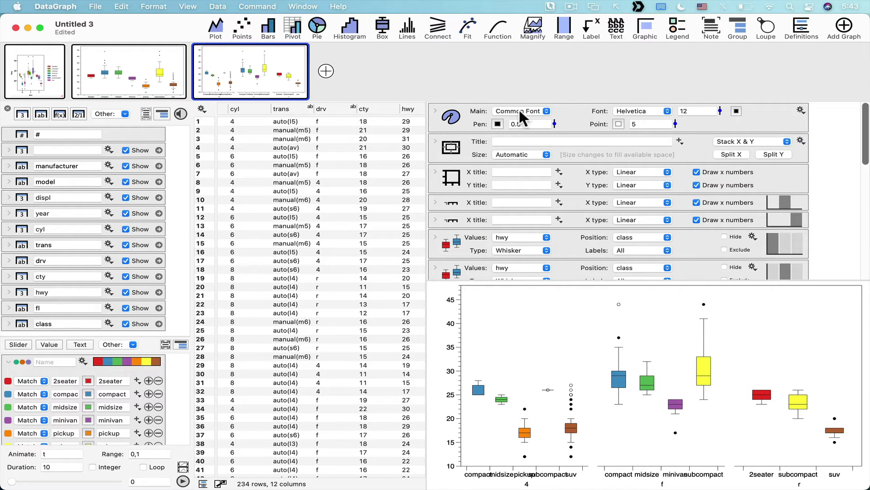
Enlarge the graph's label font by +30% in the style settings and collapse them
{"action": "left_click", "coordinate": [435, 110]}
{"action": "left_click", "coordinate": [459, 163]}
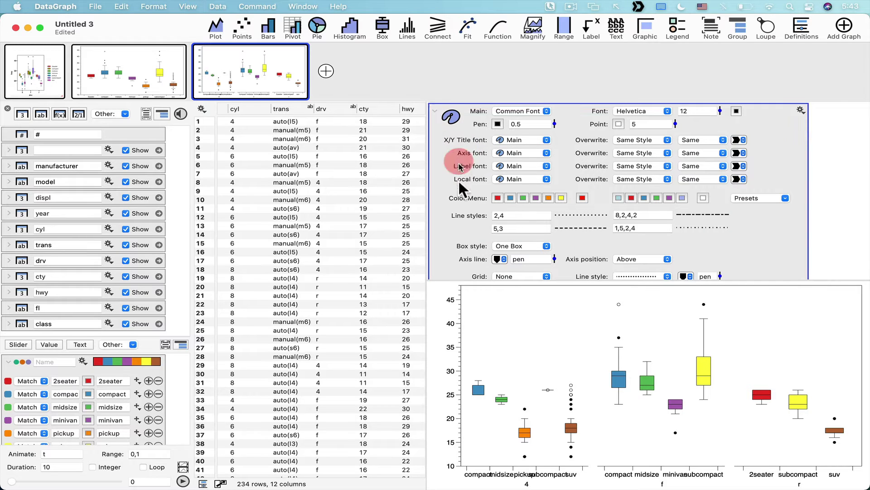
{"action": "left_click", "coordinate": [707, 165]}
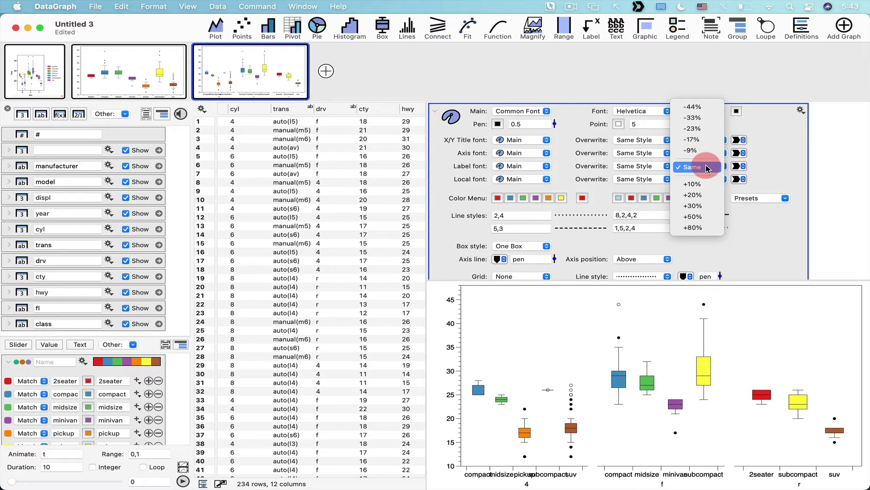
{"action": "left_click", "coordinate": [705, 205]}
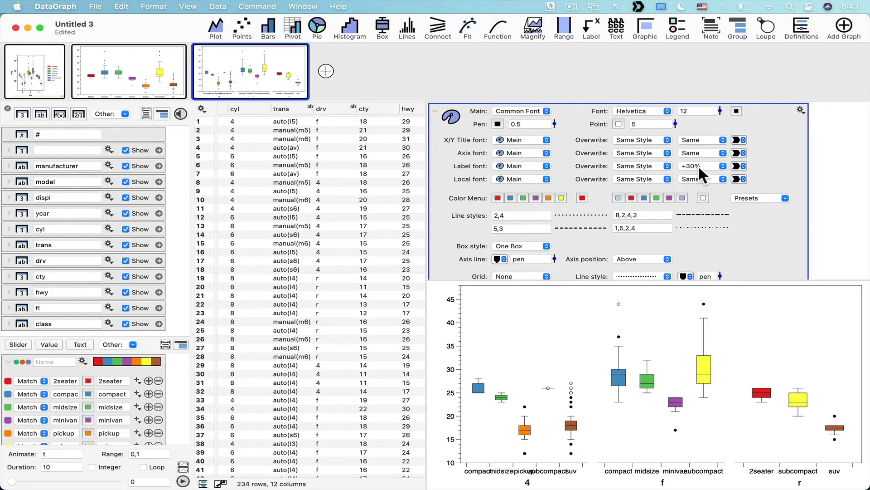
{"action": "left_click", "coordinate": [434, 114]}
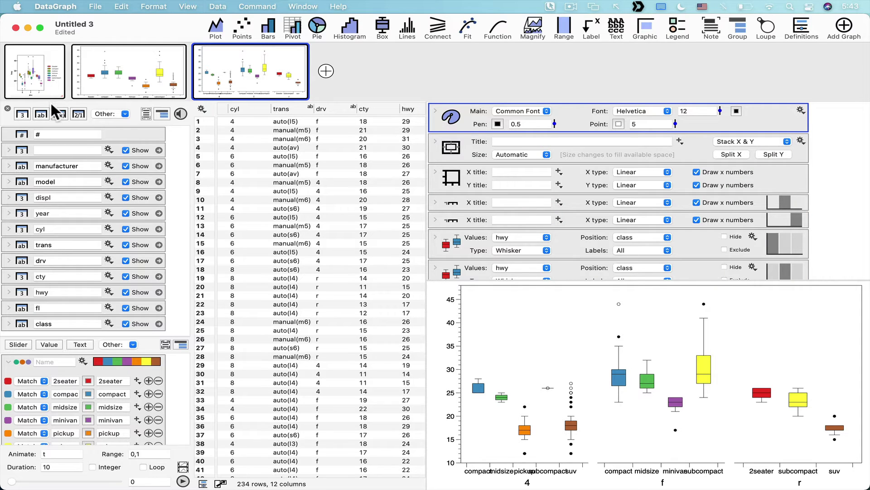
Check the reference graph's axis labelling and turn off the x numbers for all three x axes of the split graph
{"action": "left_click", "coordinate": [40, 82]}
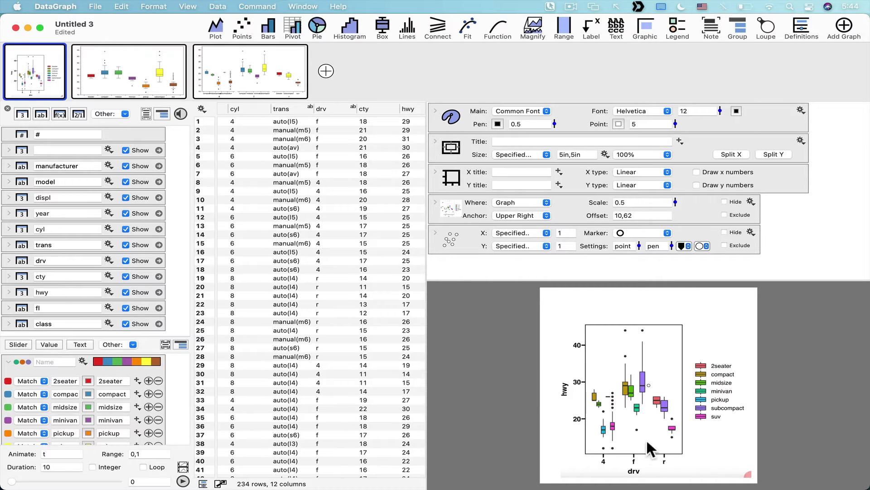
{"action": "left_click", "coordinate": [260, 70]}
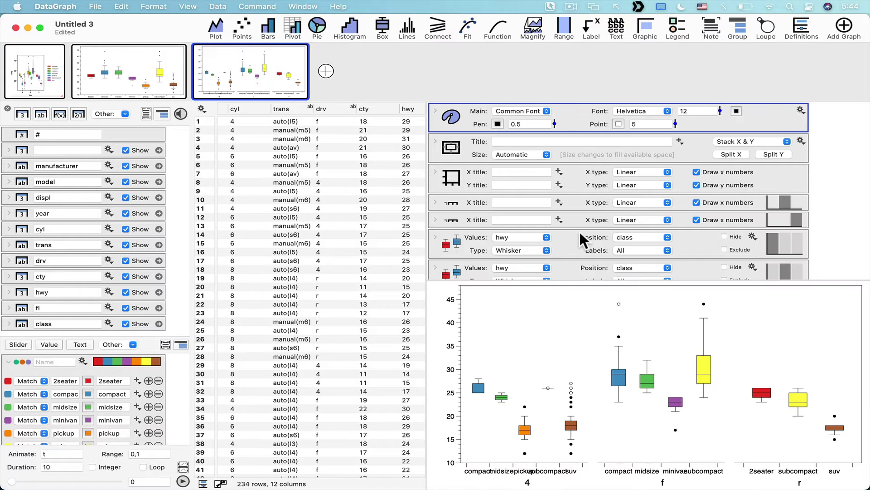
{"action": "left_click", "coordinate": [698, 172]}
{"action": "left_click", "coordinate": [697, 202]}
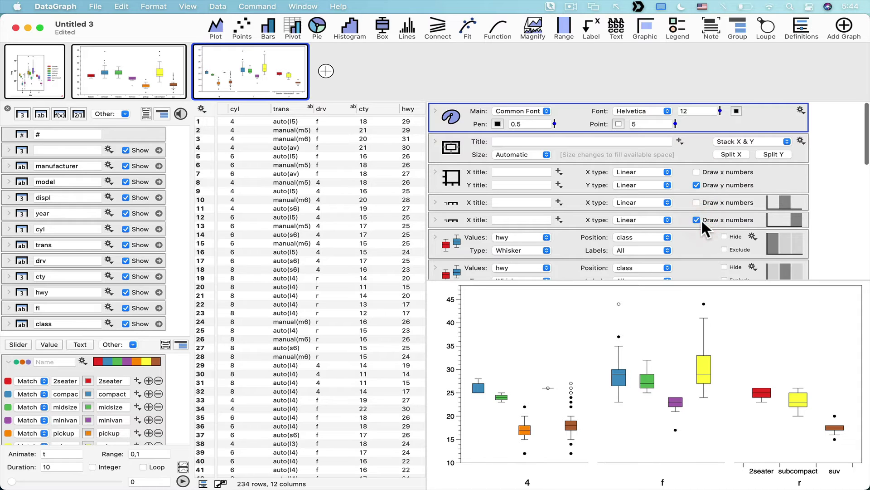
{"action": "left_click", "coordinate": [697, 219]}
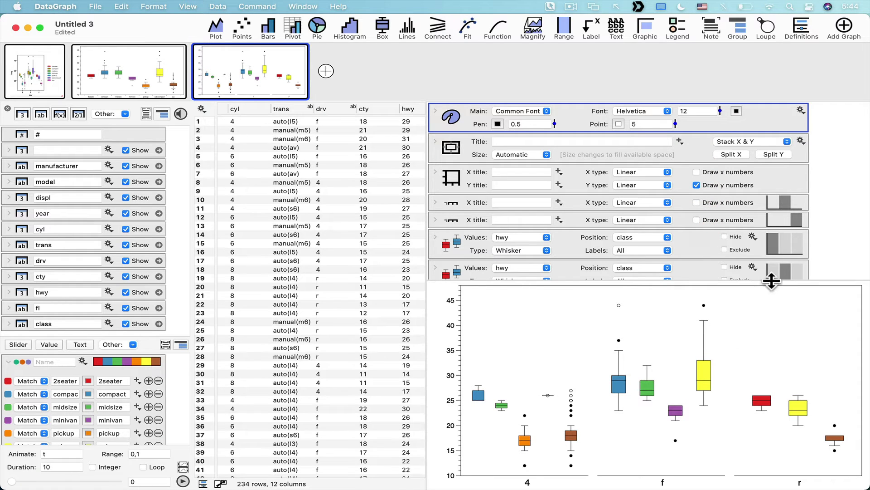
{"action": "scroll", "coordinate": [581, 200], "scroll_direction": "down", "scroll_amount": 3}
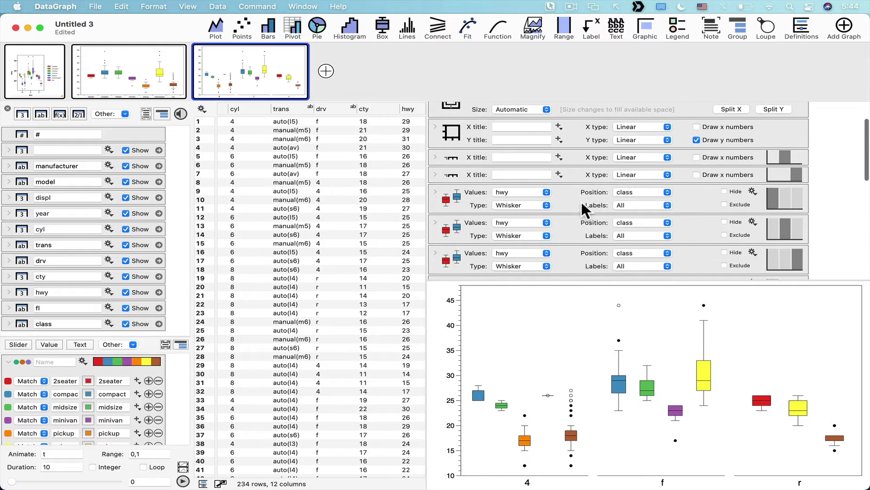
Add a custom legend to the split graph, move to its command block and expand its settings
{"action": "mouse_move", "coordinate": [267, 77]}
{"action": "left_click", "coordinate": [260, 7]}
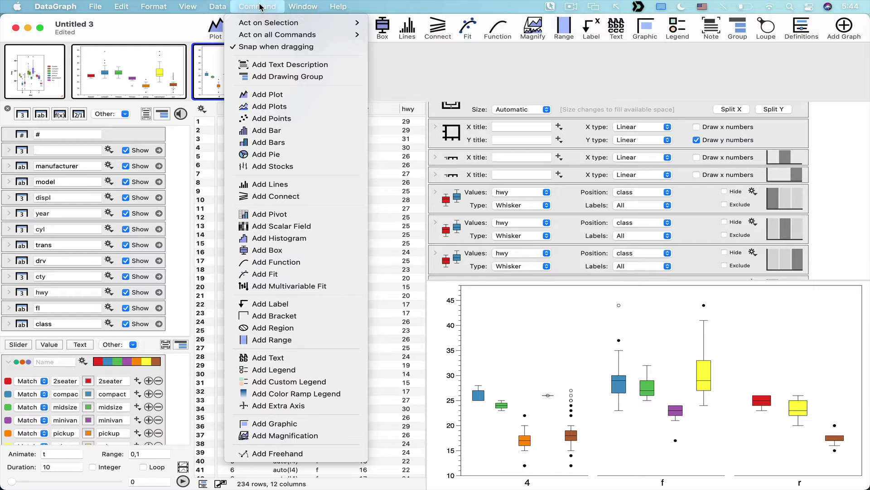
{"action": "left_click", "coordinate": [324, 380]}
{"action": "scroll", "coordinate": [461, 256], "scroll_direction": "down", "scroll_amount": 4}
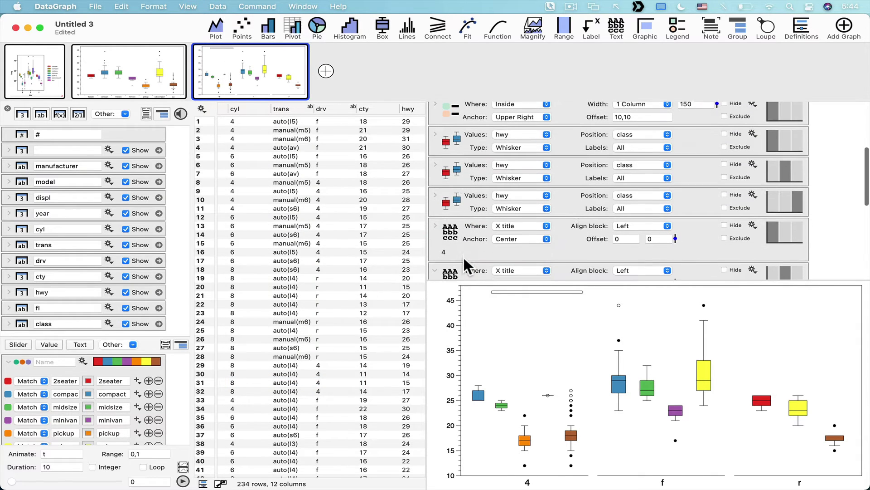
{"action": "left_click", "coordinate": [450, 109]}
{"action": "scroll", "coordinate": [450, 109], "scroll_direction": "up", "scroll_amount": 3}
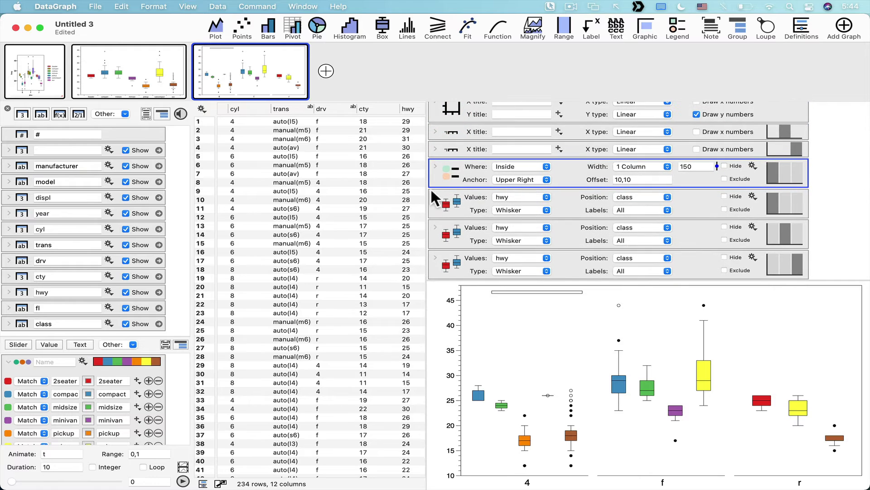
{"action": "left_click", "coordinate": [436, 167]}
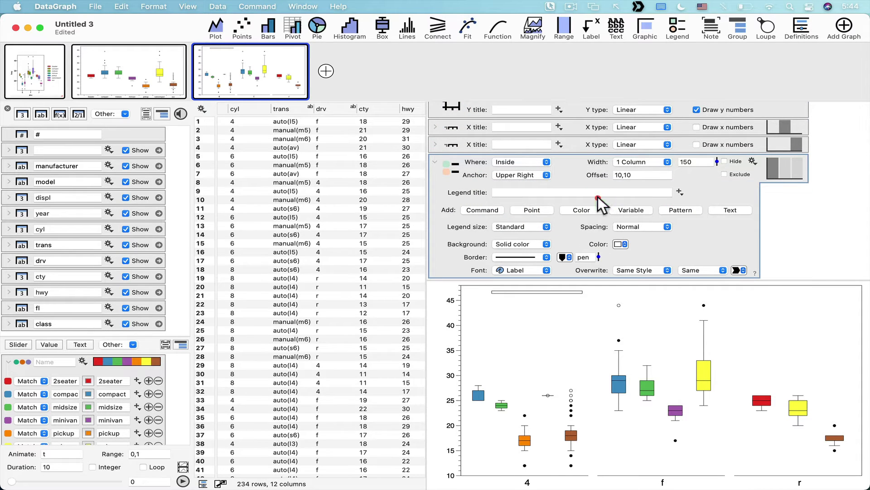
Add a variable entry to the custom legend and set it to the unnamed color scheme
{"action": "left_click", "coordinate": [666, 218]}
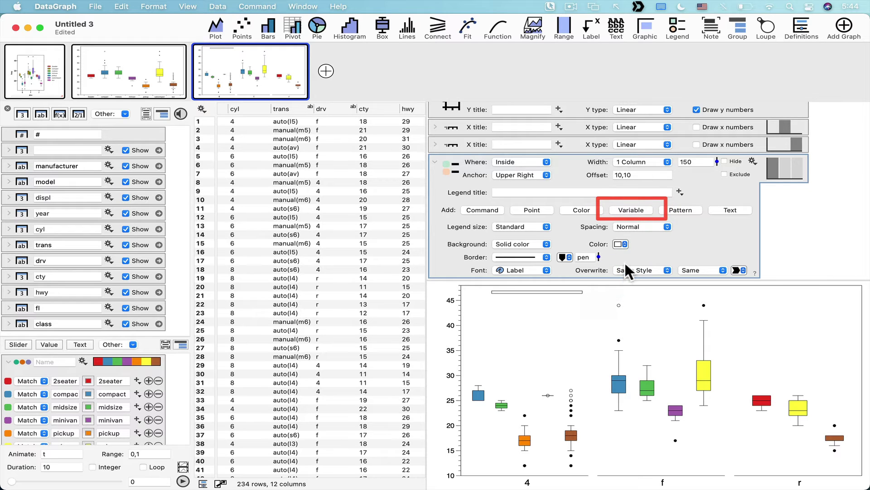
{"action": "left_click", "coordinate": [630, 210]}
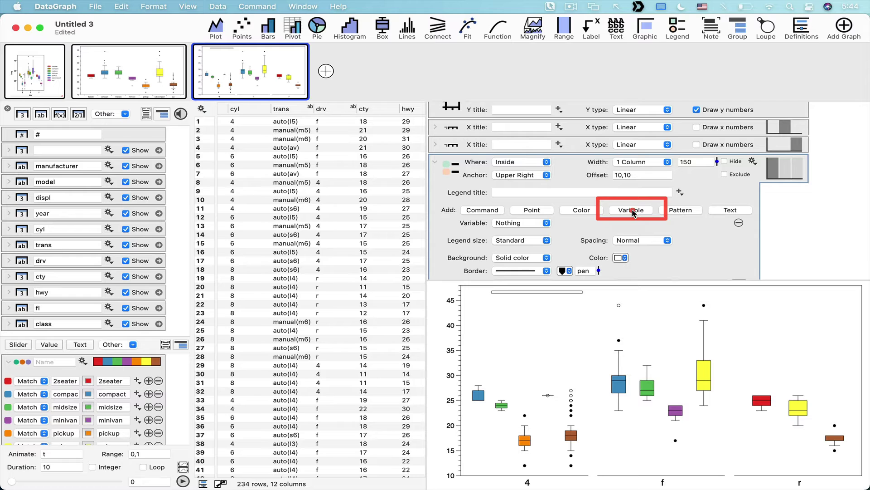
{"action": "left_click", "coordinate": [506, 224]}
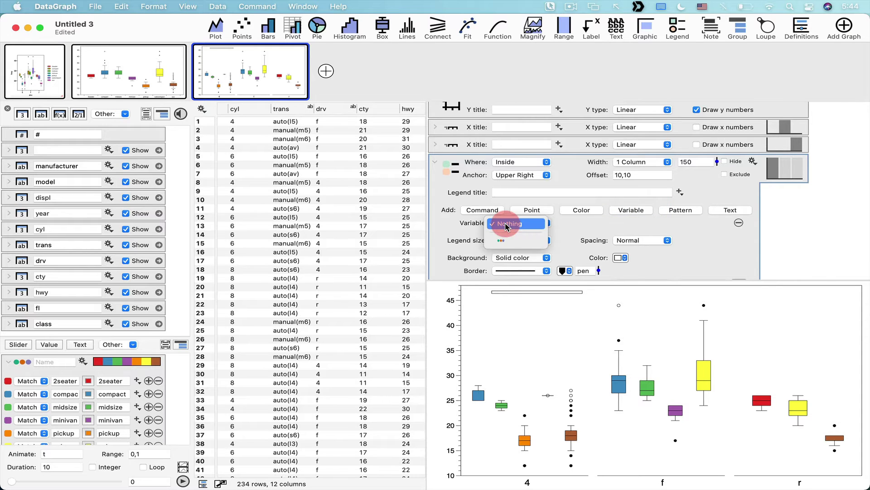
{"action": "left_click", "coordinate": [526, 241]}
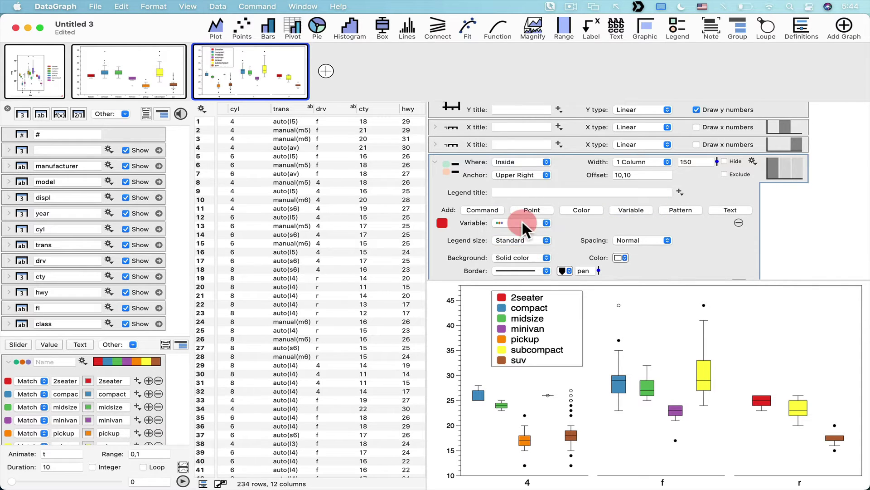
Name the color scheme class, matching the class column in the data table
{"action": "left_click", "coordinate": [63, 360]}
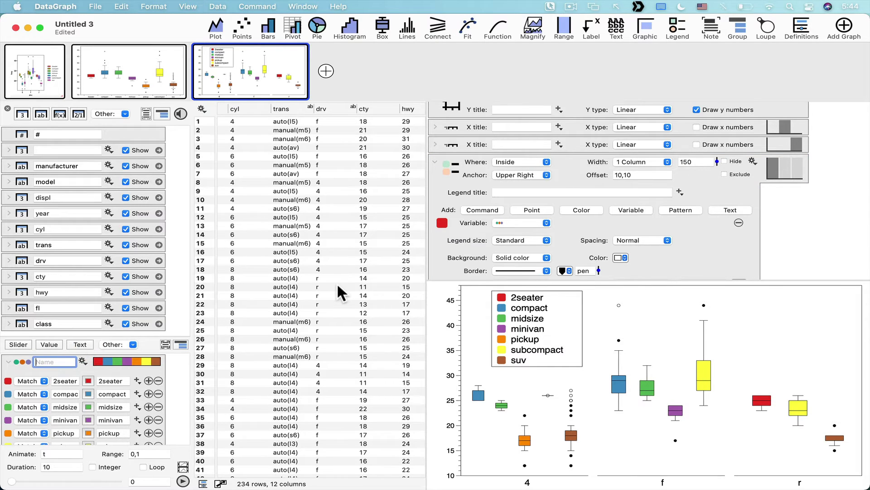
{"action": "scroll", "coordinate": [339, 293], "scroll_direction": "right", "scroll_amount": 5}
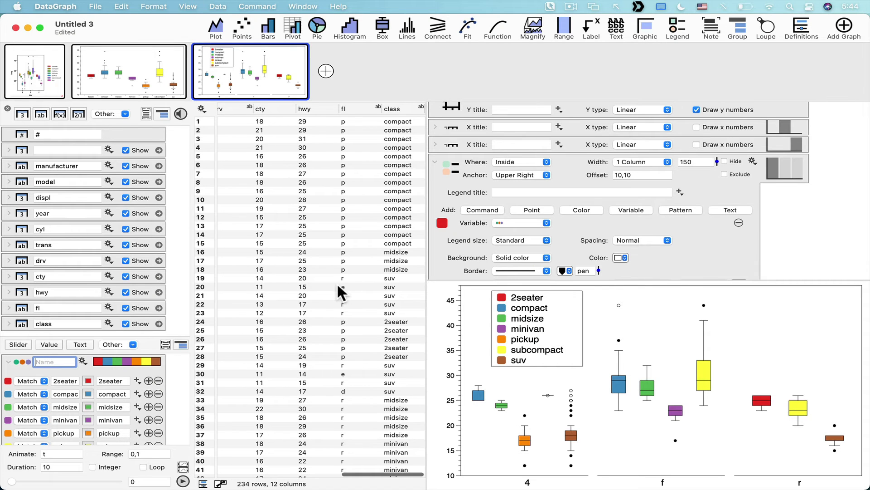
{"action": "left_click", "coordinate": [395, 109]}
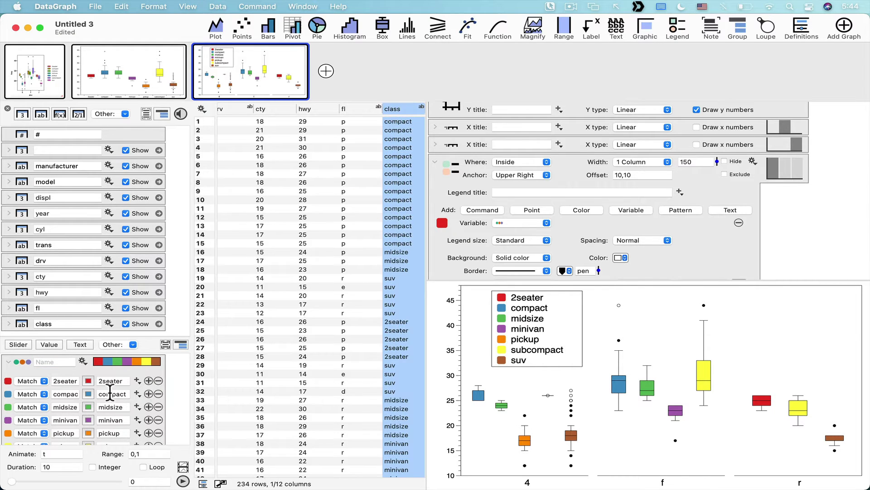
{"action": "left_click", "coordinate": [52, 361]}
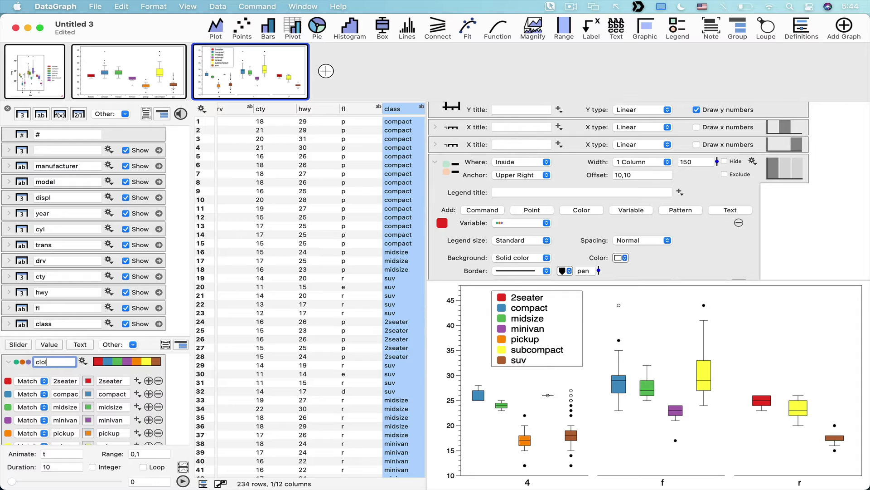
{"action": "key", "text": "Return"}
{"action": "left_click", "coordinate": [539, 326]}
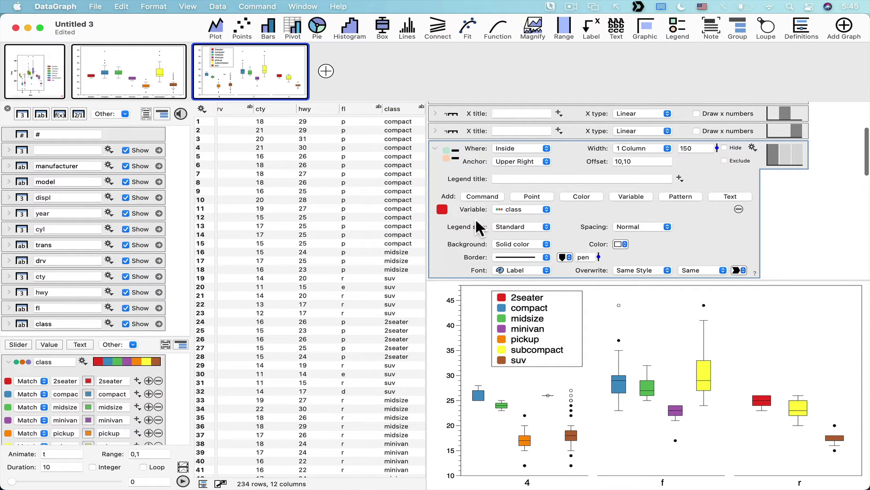
Place the legend at Right with a Center anchor and set its border to Nothing
{"action": "scroll", "coordinate": [477, 223], "scroll_direction": "down", "scroll_amount": 1}
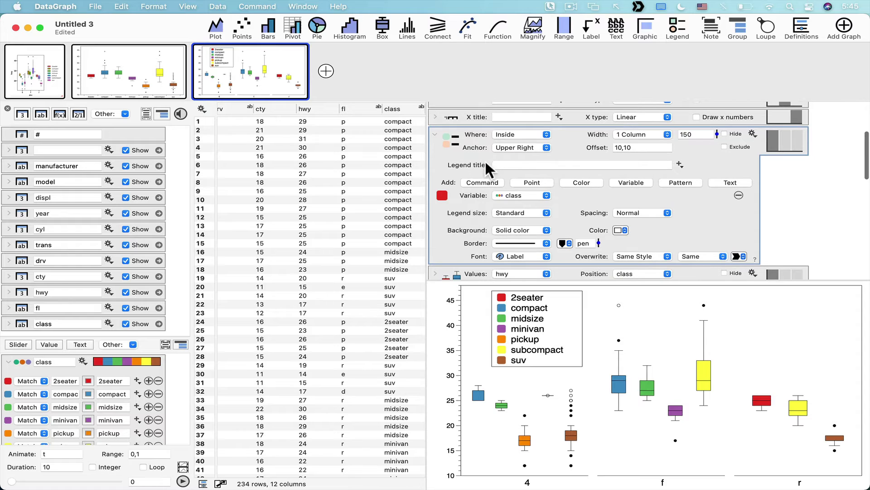
{"action": "left_click", "coordinate": [519, 135]}
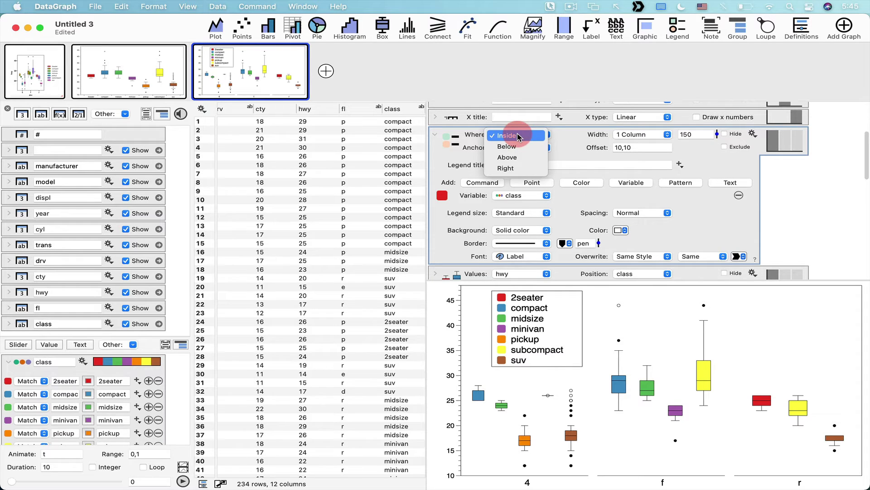
{"action": "left_click", "coordinate": [515, 168]}
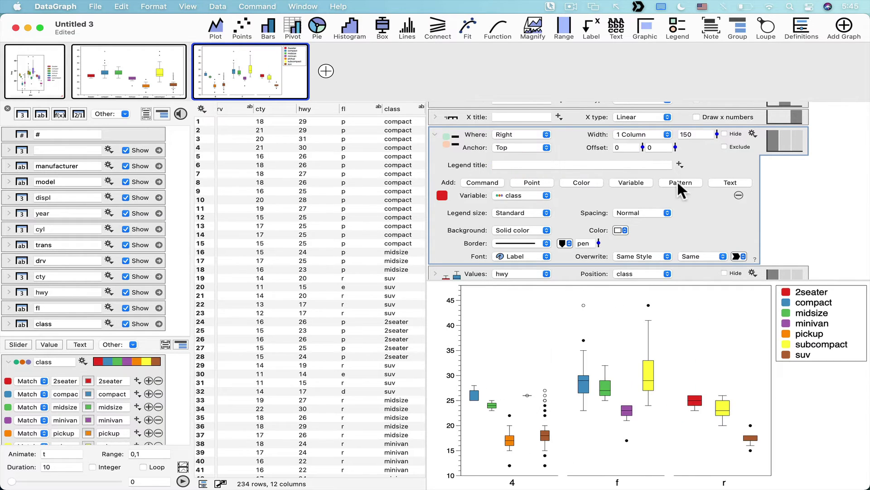
{"action": "left_click", "coordinate": [535, 147]}
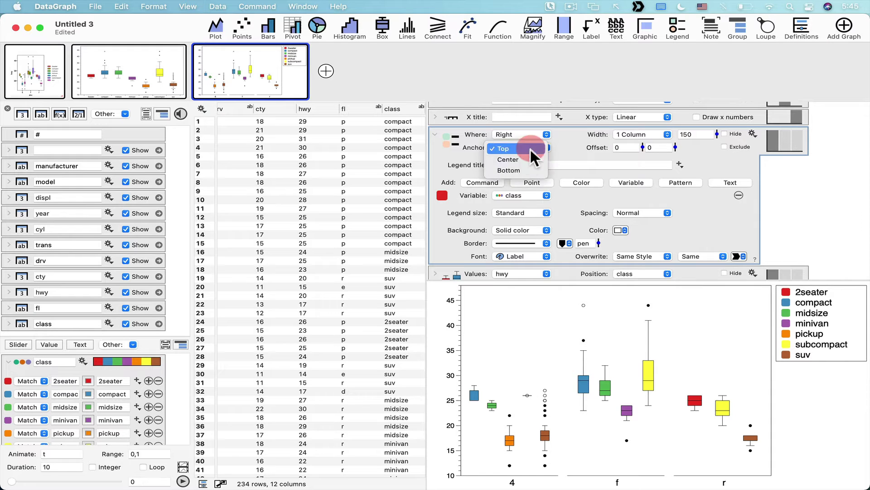
{"action": "left_click", "coordinate": [533, 163]}
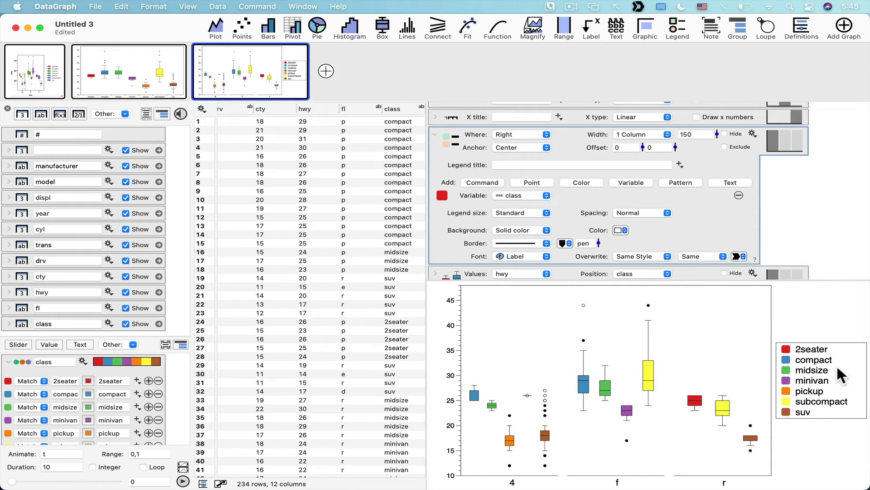
{"action": "left_click", "coordinate": [531, 243]}
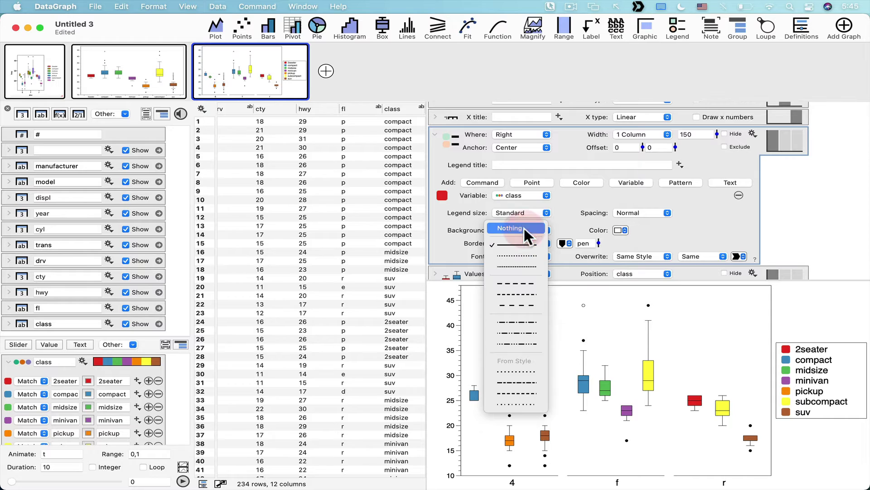
{"action": "left_click", "coordinate": [530, 227]}
{"action": "left_click", "coordinate": [667, 135]}
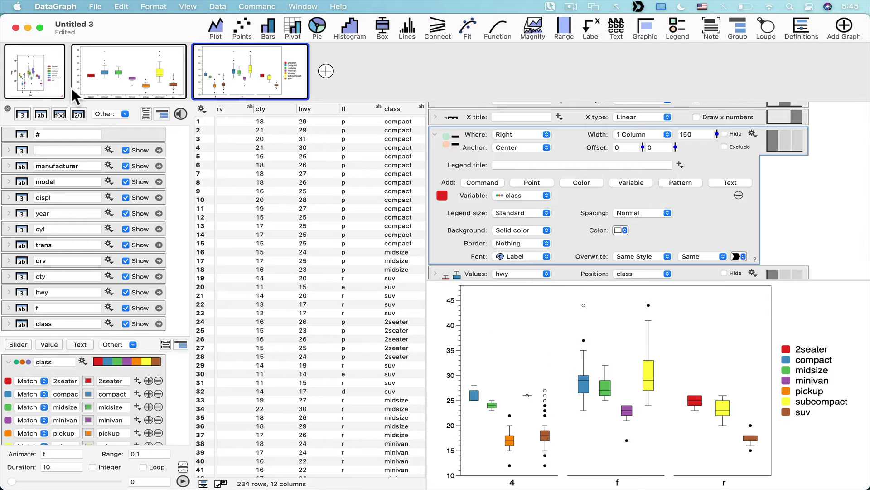
Check the reference graph's axis titles and set the split graph's Y title to hwy
{"action": "left_click", "coordinate": [38, 79]}
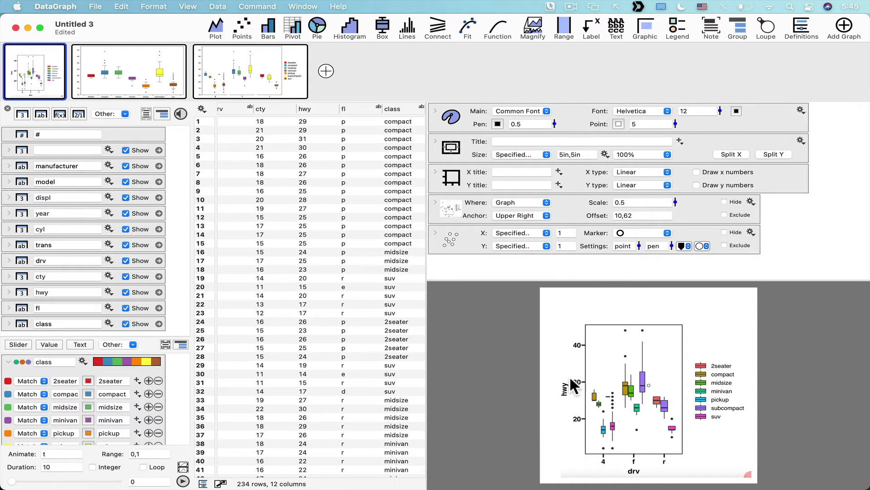
{"action": "mouse_move", "coordinate": [122, 62]}
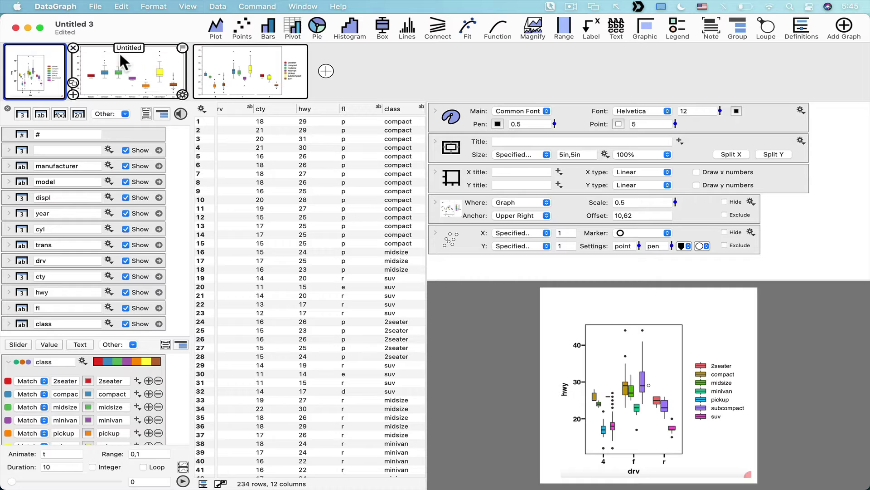
{"action": "left_click", "coordinate": [238, 81]}
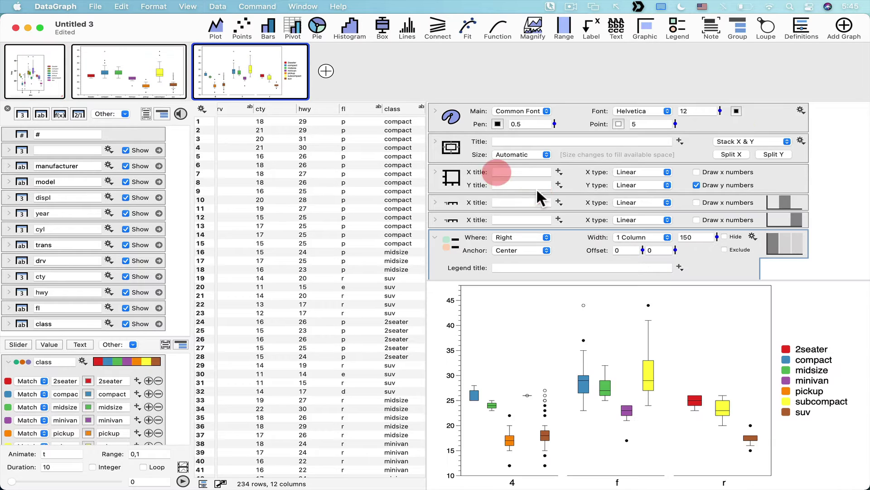
{"action": "left_click", "coordinate": [512, 185]}
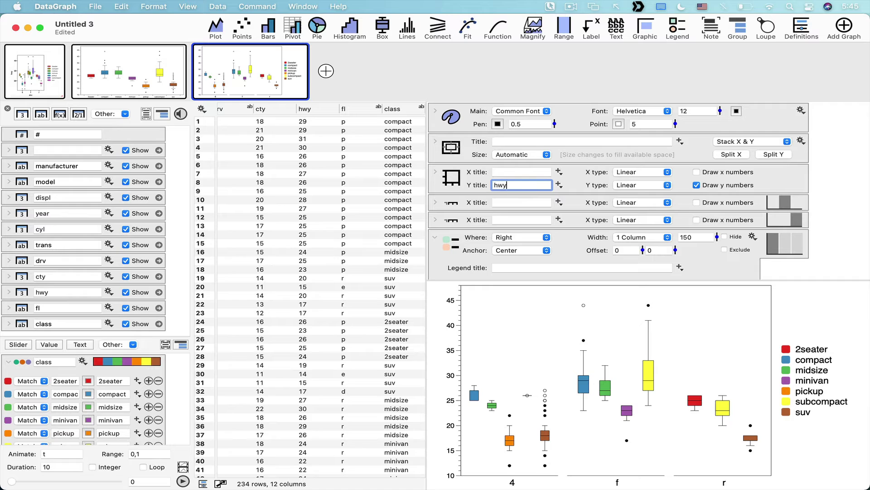
{"action": "type", "text": "hwy"}
{"action": "key", "text": "Return"}
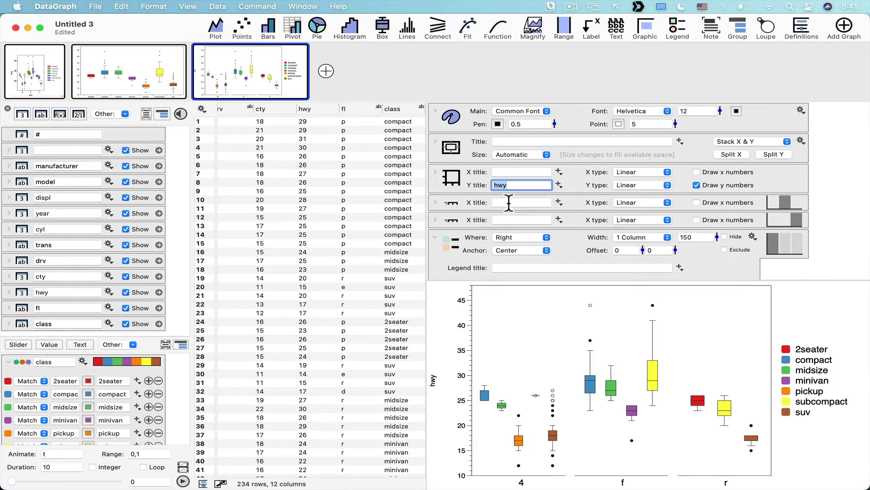
Collapse the settings of the custom legend and of the f and r section title blocks
{"action": "left_click", "coordinate": [512, 171]}
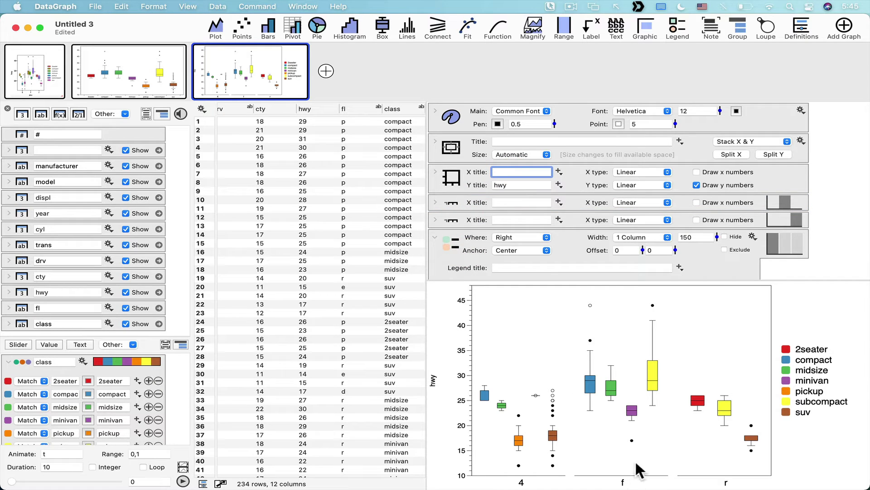
{"action": "left_click", "coordinate": [448, 246]}
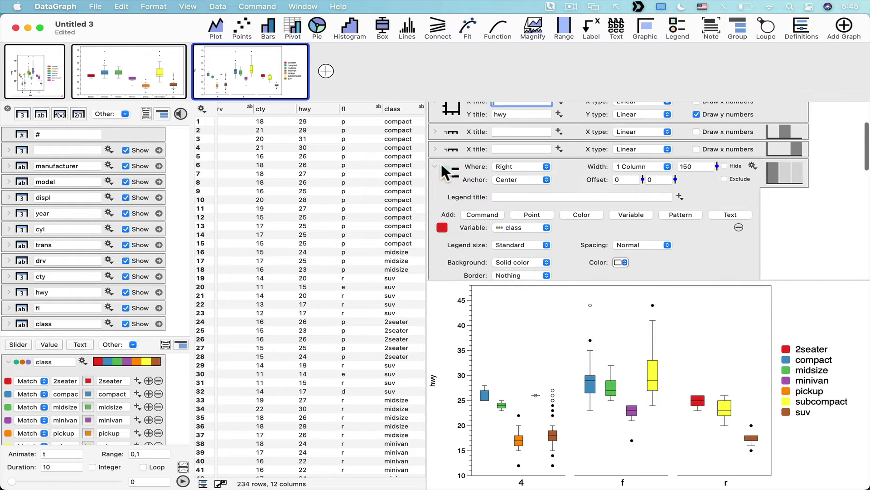
{"action": "left_click", "coordinate": [438, 170]}
{"action": "scroll", "coordinate": [569, 222], "scroll_direction": "down", "scroll_amount": 5}
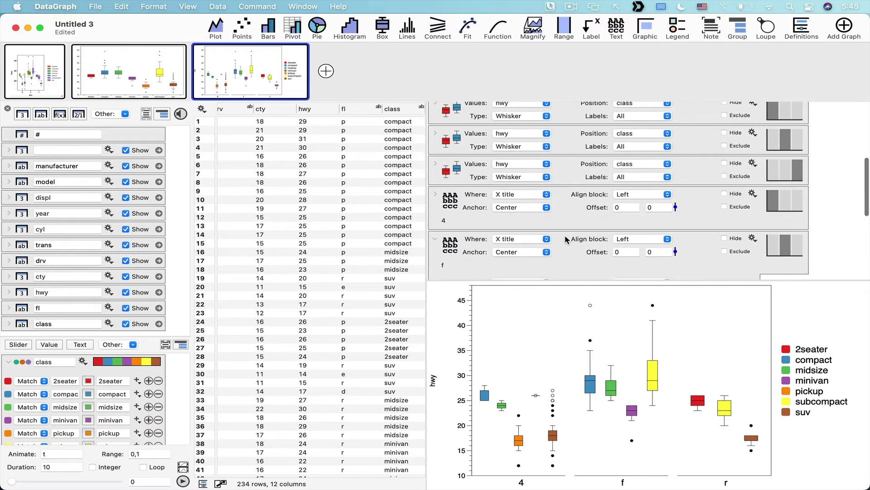
{"action": "left_click", "coordinate": [435, 239]}
{"action": "left_click", "coordinate": [434, 169]}
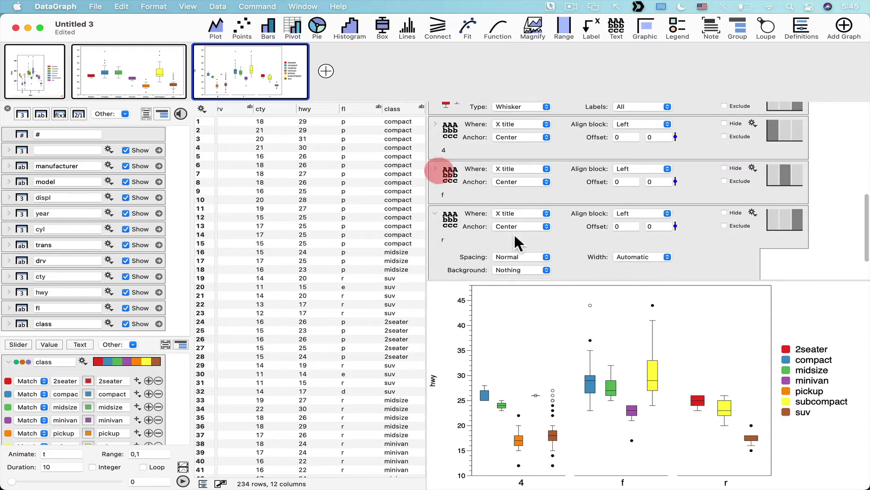
{"action": "scroll", "coordinate": [507, 228], "scroll_direction": "up", "scroll_amount": 2}
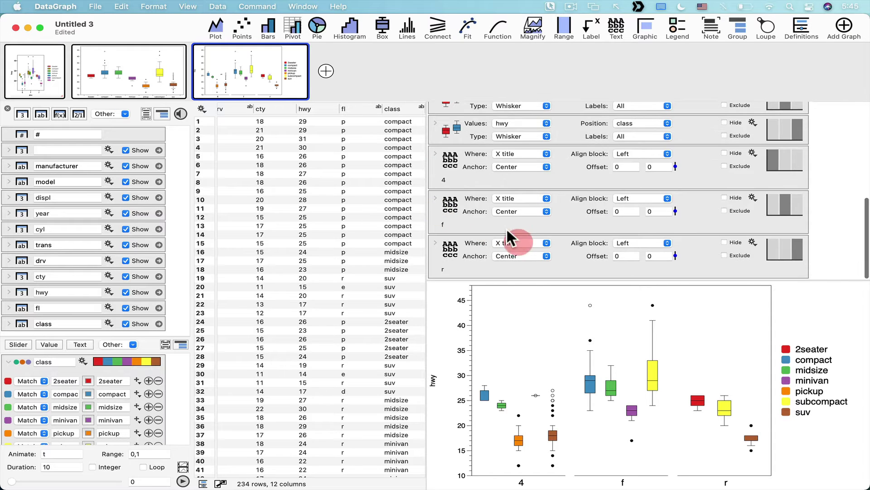
{"action": "left_click", "coordinate": [460, 206]}
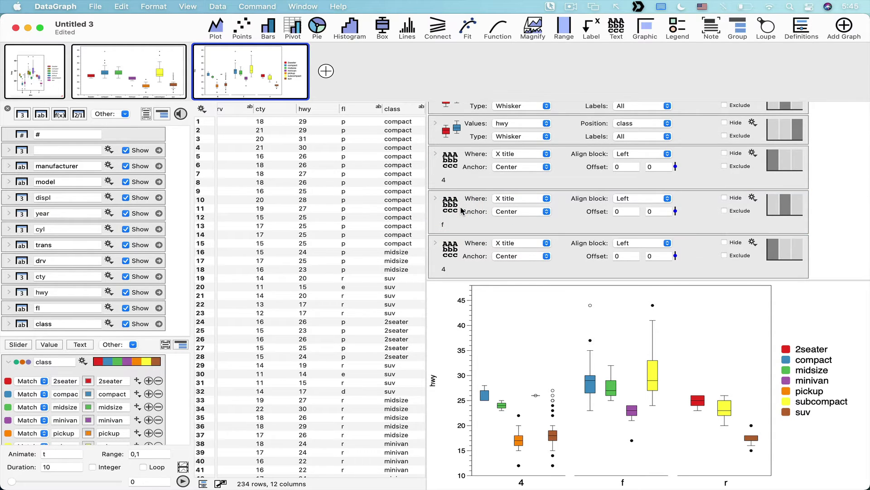
{"action": "scroll", "coordinate": [474, 248], "scroll_direction": "down", "scroll_amount": 4}
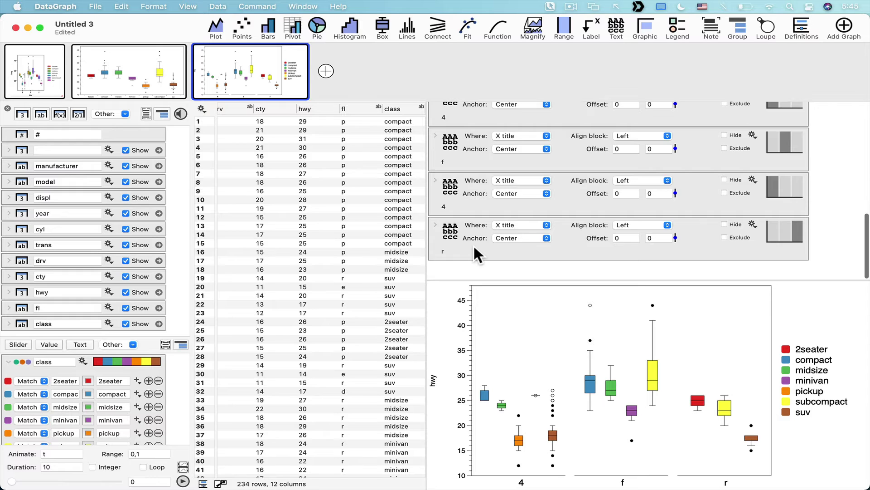
{"action": "scroll", "coordinate": [473, 244], "scroll_direction": "up", "scroll_amount": 4}
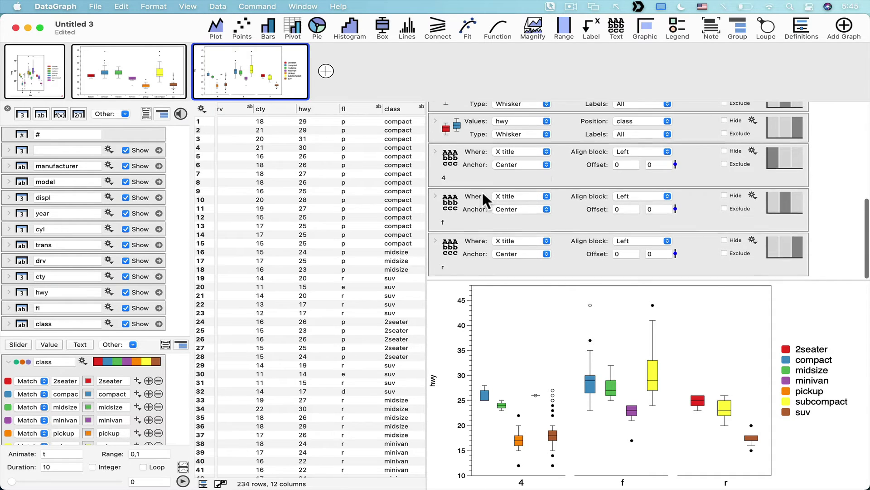
Duplicate the f section title block by copying and pasting it below the original
{"action": "left_click", "coordinate": [501, 219]}
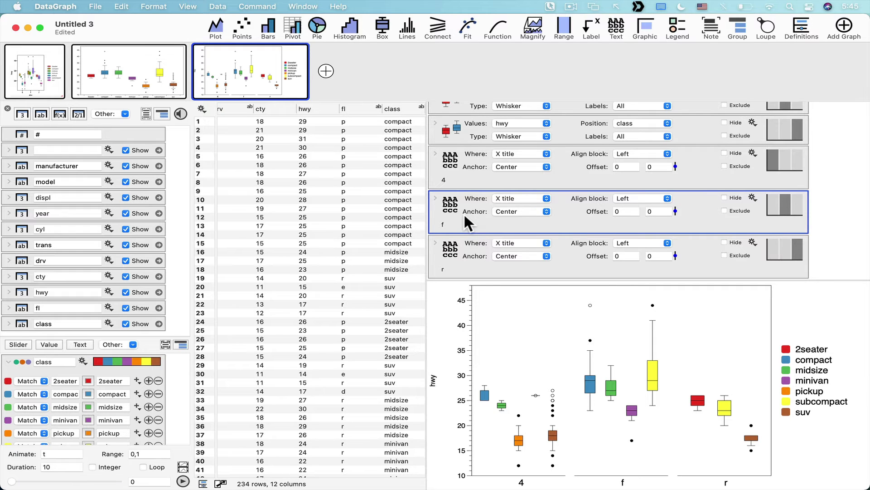
{"action": "left_click", "coordinate": [121, 5]}
{"action": "left_click", "coordinate": [136, 64]}
{"action": "left_click", "coordinate": [121, 5]}
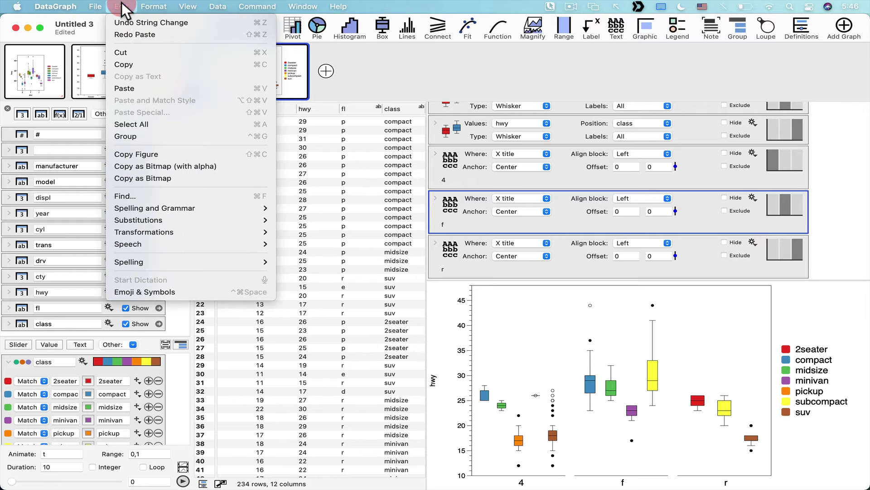
{"action": "left_click", "coordinate": [138, 89]}
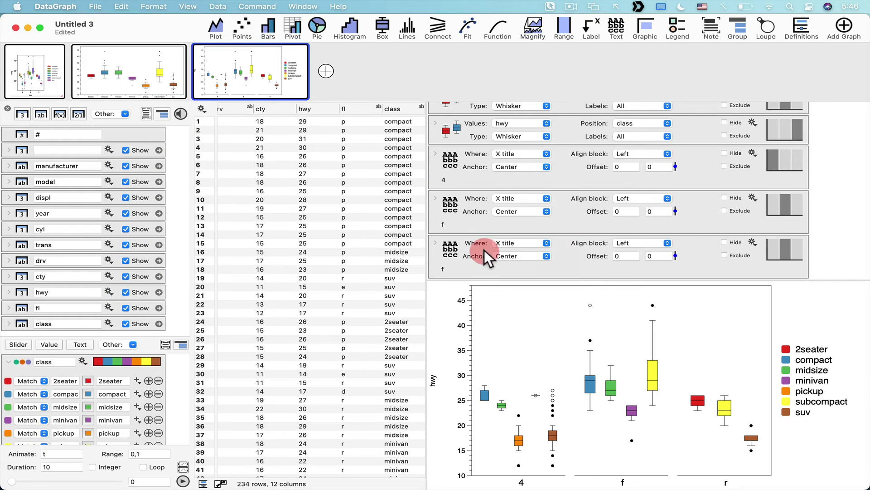
Set the duplicated f title block's vertical offset to 28 so it sits below the section titles
{"action": "left_click", "coordinate": [484, 249]}
{"action": "scroll", "coordinate": [680, 240], "scroll_direction": "down", "scroll_amount": 3}
{"action": "left_click_drag", "start_coordinate": [676, 211], "coordinate": [674, 171]}
{"action": "mouse_move", "coordinate": [675, 209]}
{"action": "left_mouse_down"}
{"action": "mouse_move", "coordinate": [675, 194]}
{"action": "mouse_move", "coordinate": [674, 204]}
{"action": "left_mouse_up"}
{"action": "left_click", "coordinate": [448, 216]}
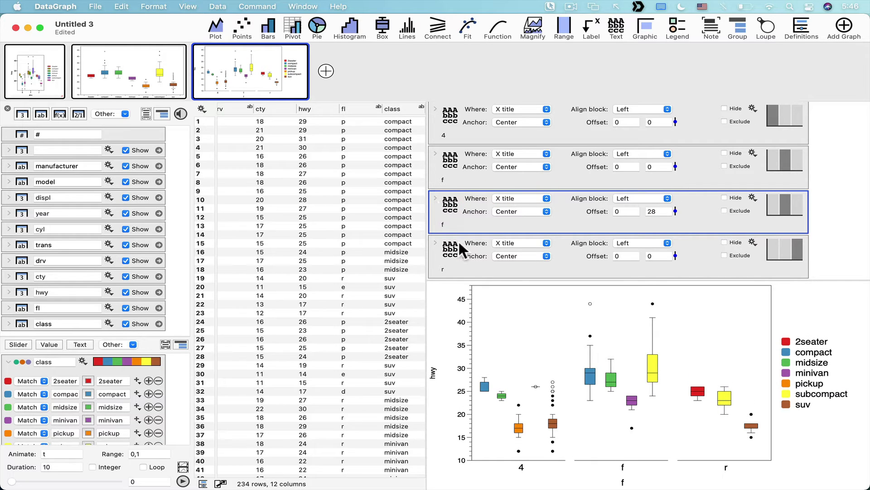
Change the text of the lowered title block under the middle section to drv
{"action": "mouse_move", "coordinate": [624, 484]}
{"action": "left_click", "coordinate": [625, 483]}
{"action": "left_click", "coordinate": [535, 443]}
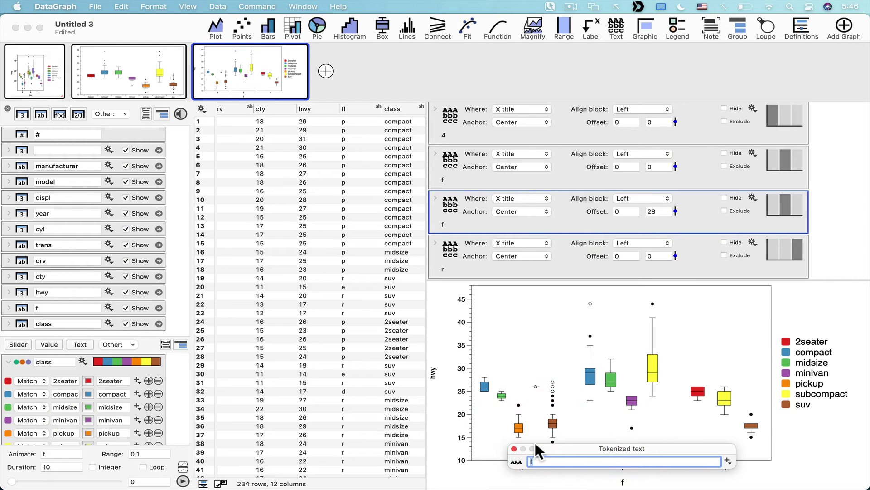
{"action": "type", "text": "drv"}
{"action": "key", "text": "Return"}
{"action": "left_click", "coordinate": [513, 448]}
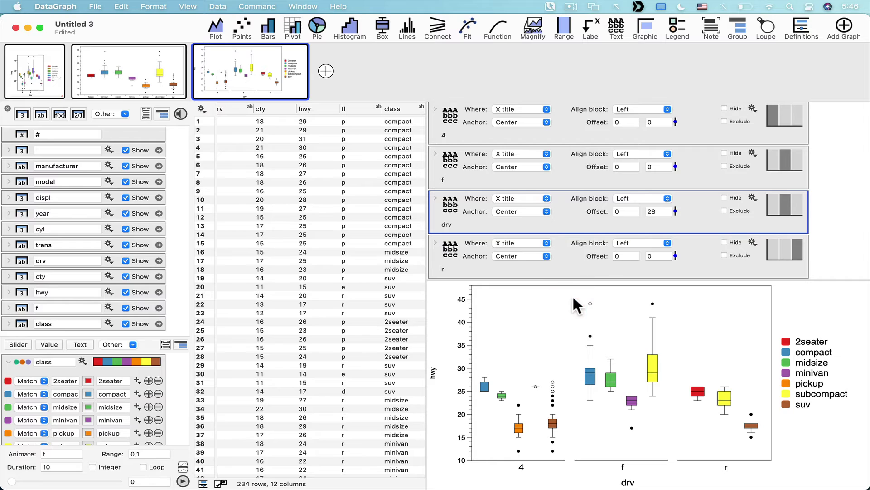
Check the reference graph's proportions and give the split boxplot graph a specified size of 5in,3in
{"action": "left_click", "coordinate": [43, 87]}
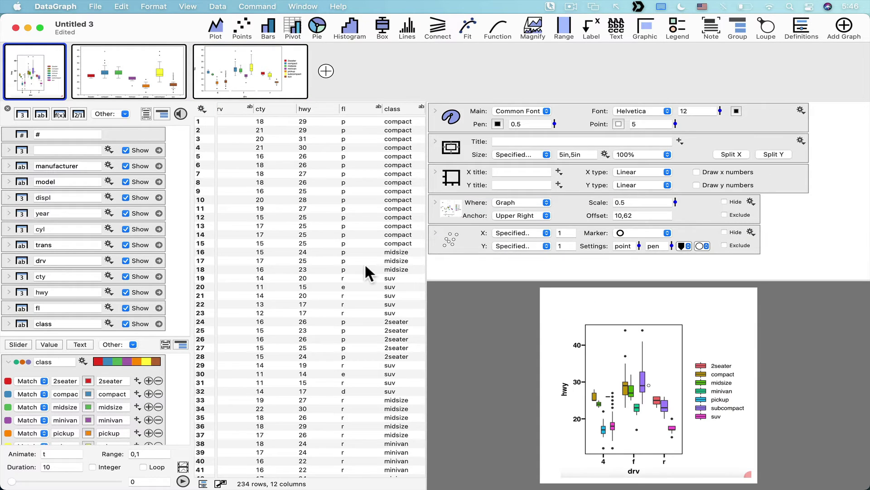
{"action": "left_click", "coordinate": [257, 48]}
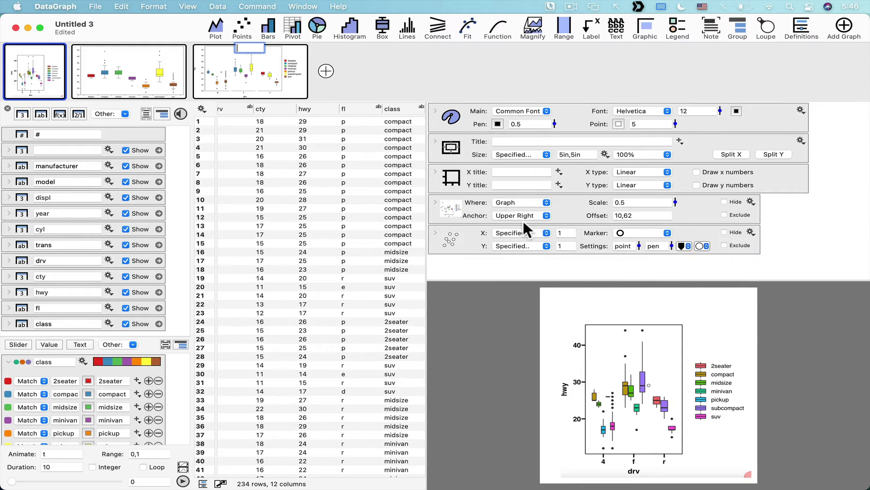
{"action": "left_click", "coordinate": [261, 68]}
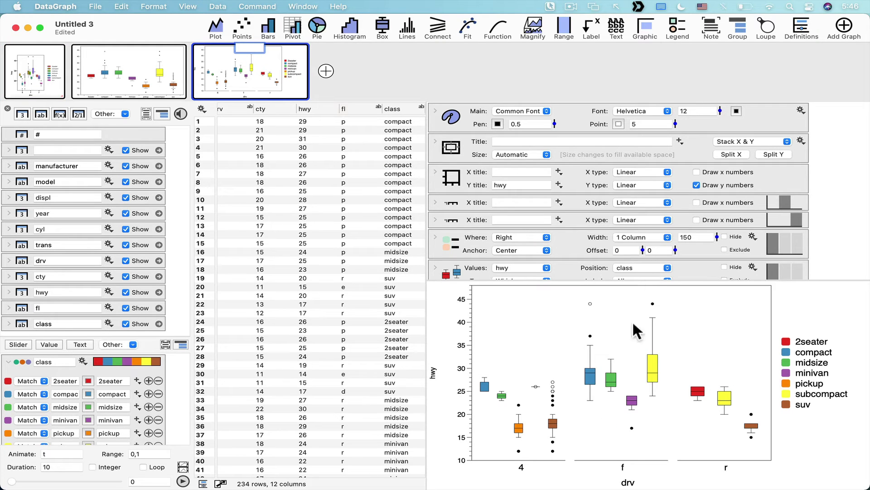
{"action": "left_click", "coordinate": [531, 155]}
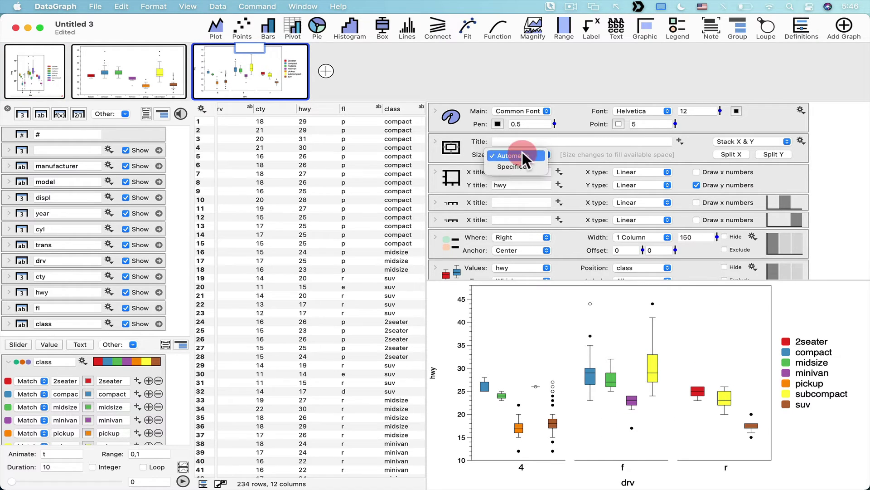
{"action": "left_click", "coordinate": [535, 166]}
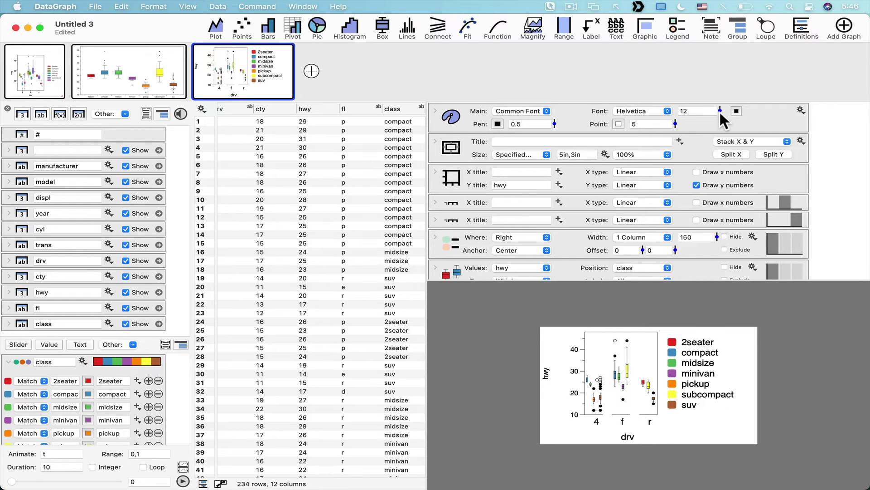
Reduce the split graph's font size to 9 and set the legend width to 100
{"action": "mouse_move", "coordinate": [720, 111]}
{"action": "left_mouse_down"}
{"action": "mouse_move", "coordinate": [722, 123]}
{"action": "mouse_move", "coordinate": [720, 112]}
{"action": "left_mouse_up"}
{"action": "scroll", "coordinate": [707, 240], "scroll_direction": "down", "scroll_amount": 3}
{"action": "scroll", "coordinate": [709, 246], "scroll_direction": "down", "scroll_amount": 5}
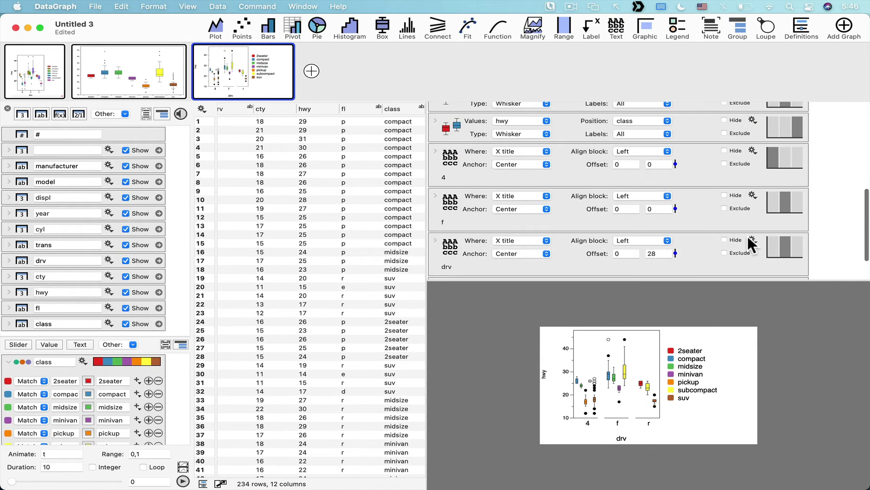
{"action": "scroll", "coordinate": [725, 189], "scroll_direction": "up", "scroll_amount": 5}
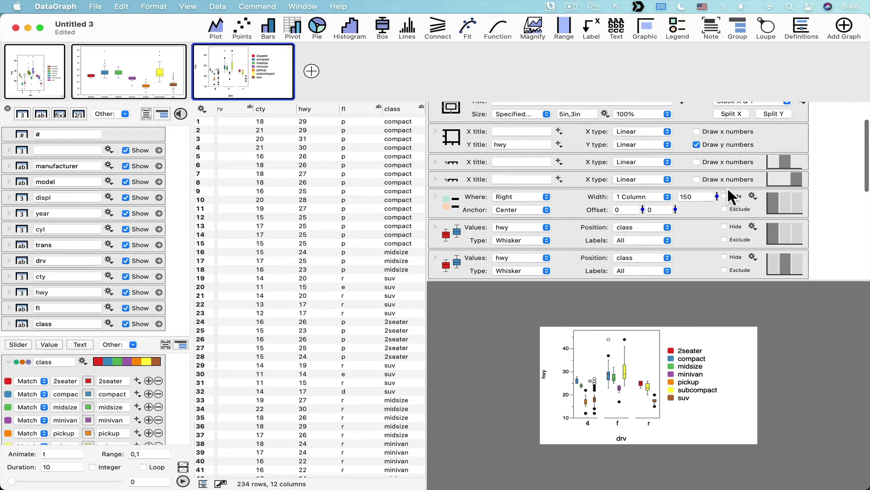
{"action": "left_click_drag", "start_coordinate": [715, 195], "coordinate": [716, 201]}
{"action": "scroll", "coordinate": [632, 189], "scroll_direction": "up", "scroll_amount": 3}
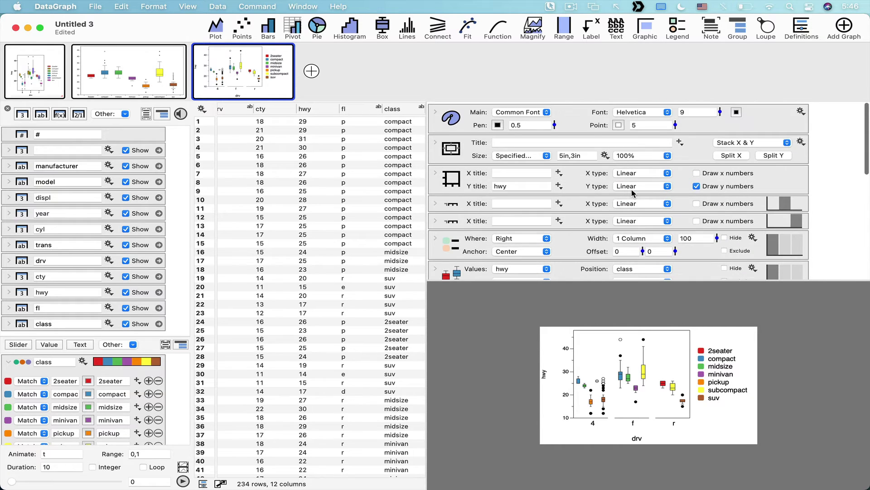
Set the split graph's common font size to 10 and its point size to 3
{"action": "double_click", "coordinate": [696, 111]}
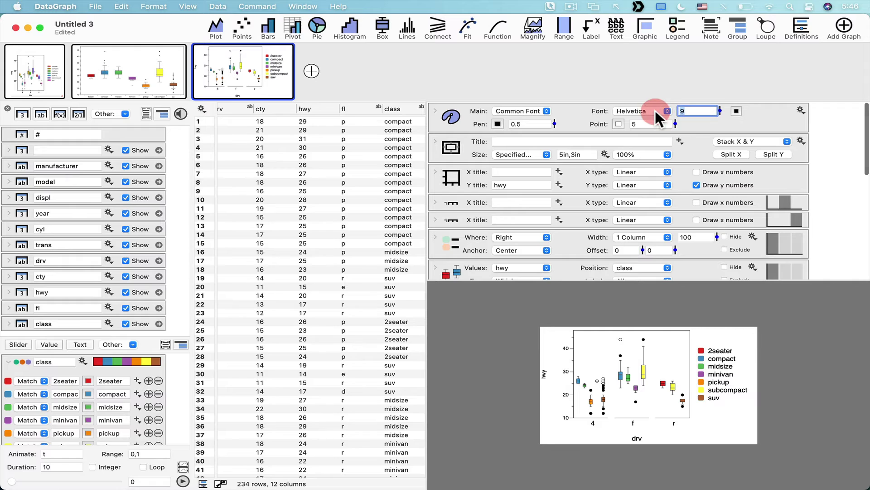
{"action": "type", "text": "10"}
{"action": "key", "text": "Return"}
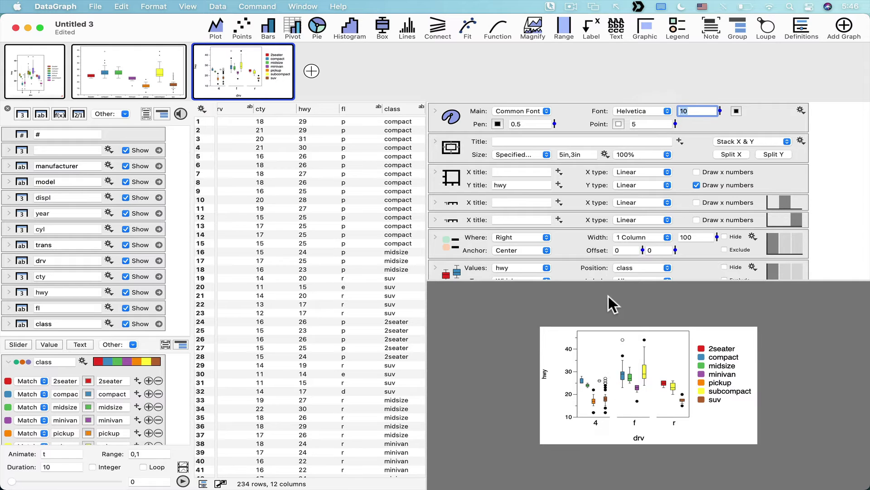
{"action": "left_click", "coordinate": [675, 124]}
{"action": "left_click_drag", "start_coordinate": [674, 126], "coordinate": [674, 128]}
Show the graph at Actual scale and enlarge the drawing area to fit it
{"action": "left_click", "coordinate": [633, 160]}
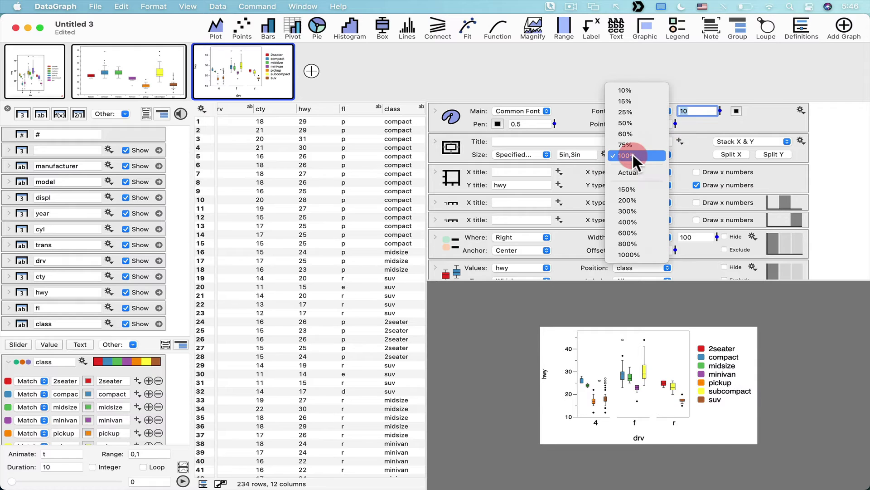
{"action": "left_click", "coordinate": [634, 177]}
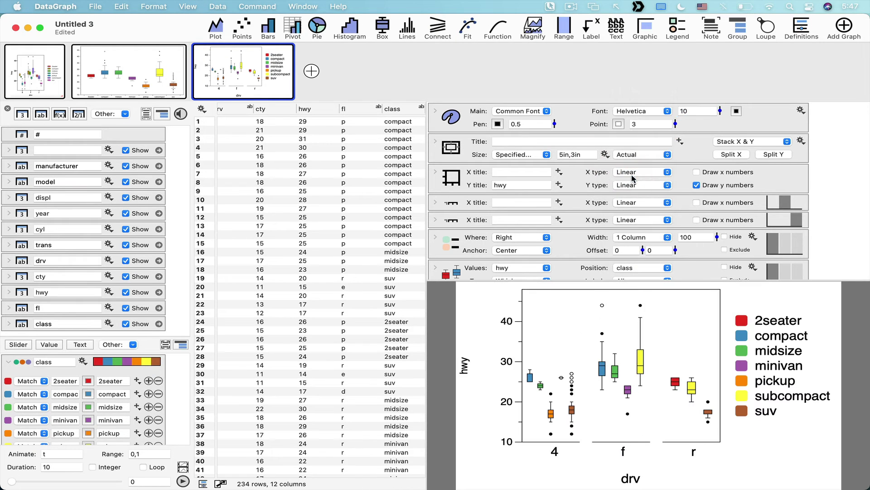
{"action": "left_click_drag", "start_coordinate": [593, 279], "coordinate": [583, 181]}
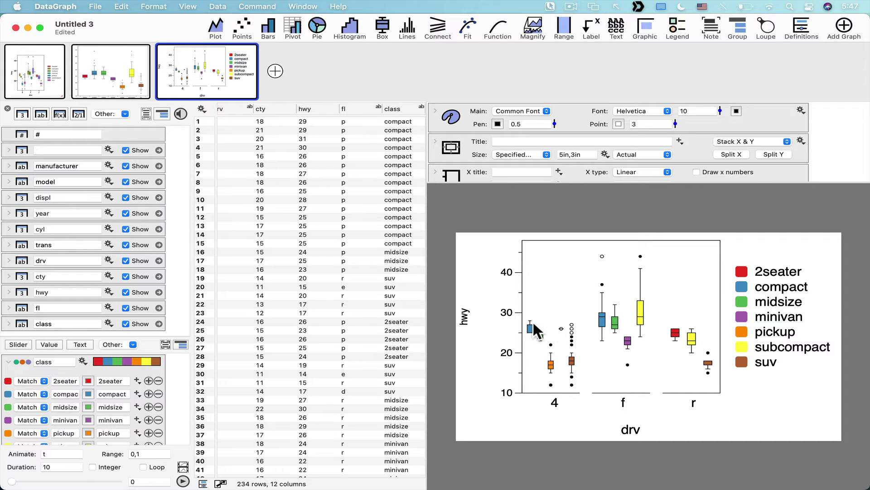
{"action": "mouse_move", "coordinate": [521, 313]}
{"action": "left_mouse_down"}
{"action": "mouse_move", "coordinate": [592, 373]}
{"action": "mouse_move", "coordinate": [537, 346]}
{"action": "mouse_move", "coordinate": [536, 328]}
{"action": "left_mouse_up"}
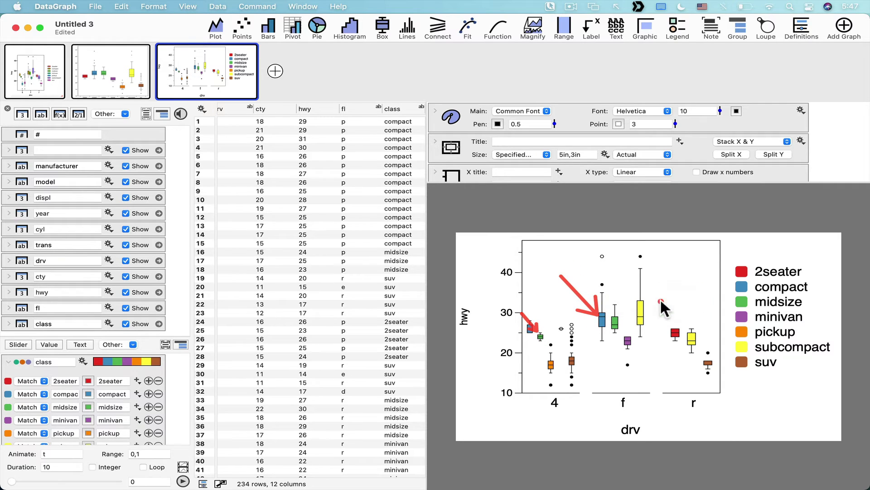
{"action": "left_click_drag", "start_coordinate": [672, 330], "coordinate": [673, 329]}
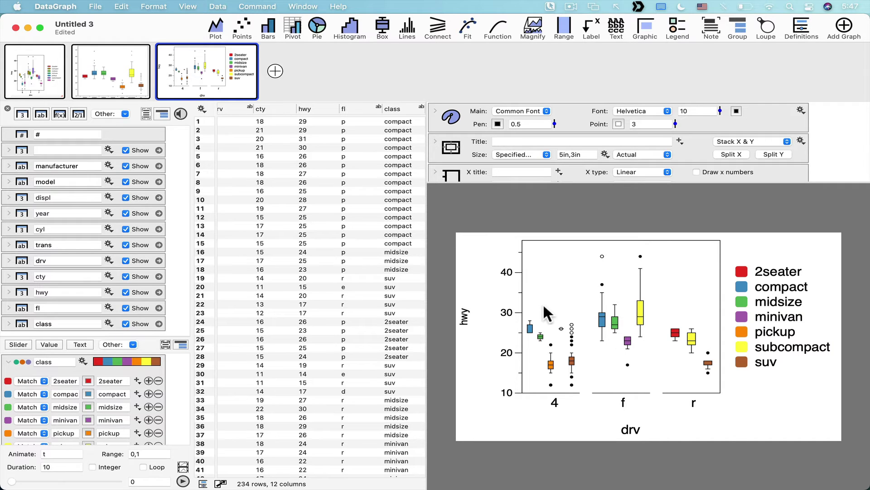
Duplicate the finished split boxplot graph and make the copy the active graph
{"action": "left_click", "coordinate": [190, 74]}
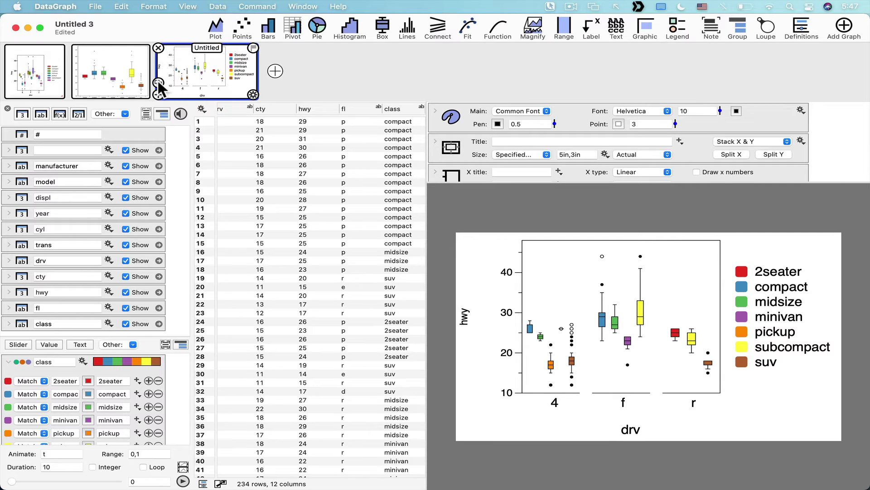
{"action": "left_click", "coordinate": [159, 84]}
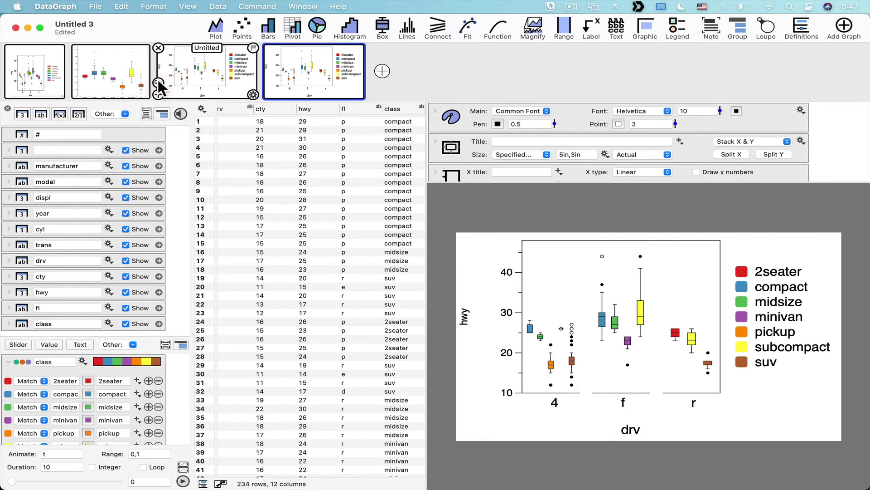
{"action": "left_click", "coordinate": [331, 84]}
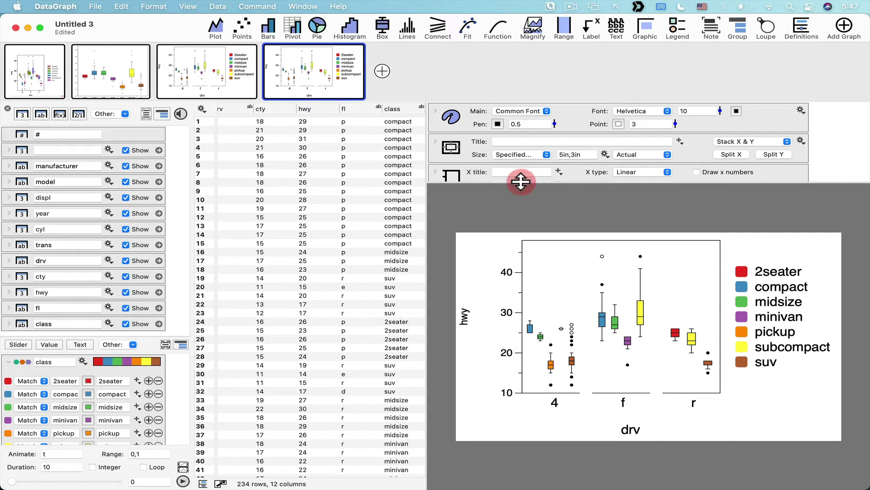
Make the command list taller and widen the graph area by narrowing the data table
{"action": "left_click_drag", "start_coordinate": [521, 183], "coordinate": [521, 227]}
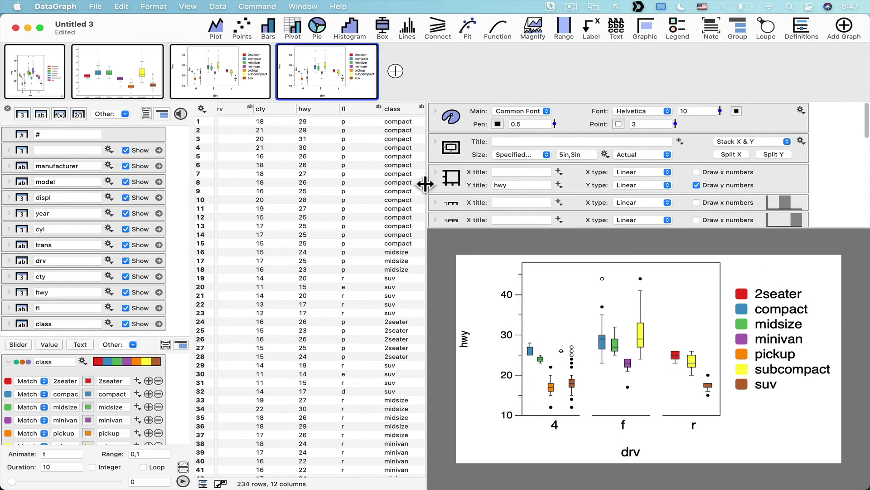
{"action": "left_click_drag", "start_coordinate": [425, 184], "coordinate": [339, 177]}
{"action": "left_click", "coordinate": [637, 333]}
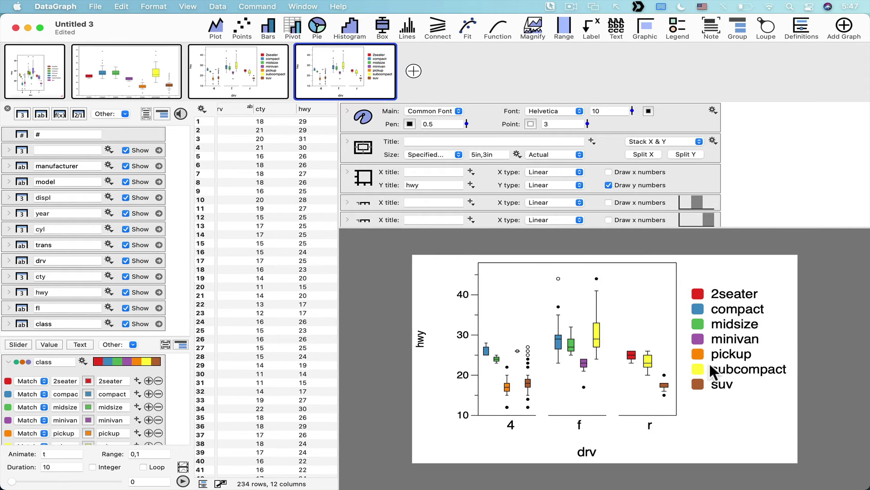
Select both extra x axis blocks, for the middle and last sections, in the duplicated graph's settings
{"action": "scroll", "coordinate": [554, 173], "scroll_direction": "down", "scroll_amount": 3}
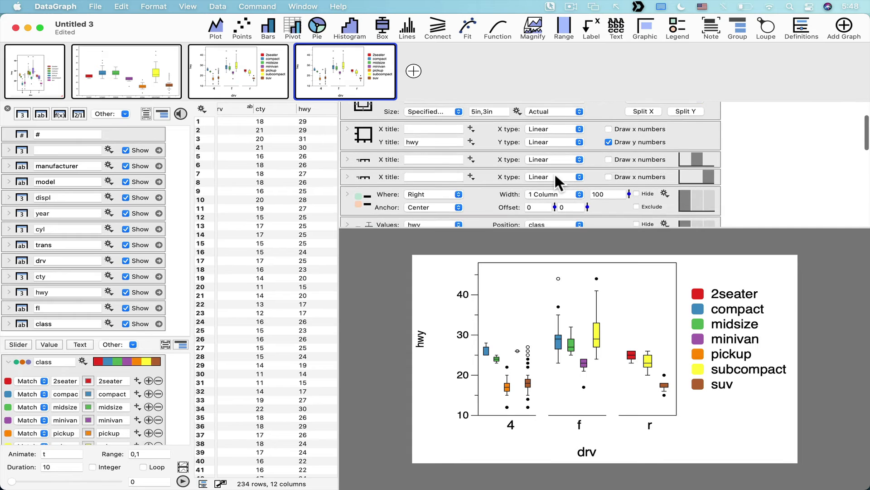
{"action": "scroll", "coordinate": [554, 172], "scroll_direction": "up", "scroll_amount": 1}
{"action": "scroll", "coordinate": [554, 172], "scroll_direction": "down", "scroll_amount": 3}
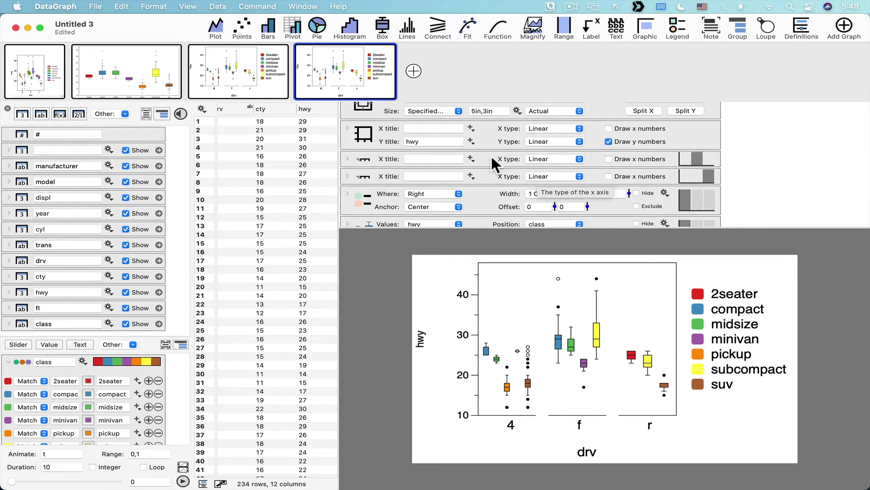
{"action": "scroll", "coordinate": [491, 154], "scroll_direction": "up", "scroll_amount": 2}
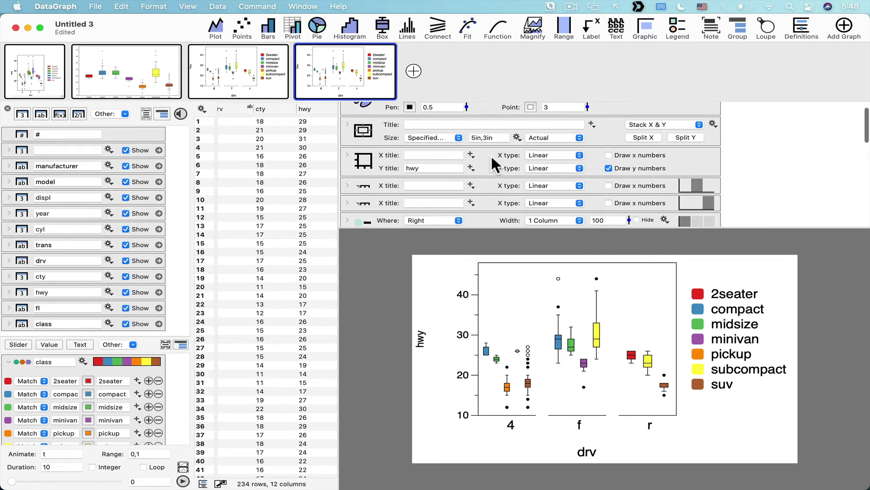
{"action": "scroll", "coordinate": [383, 156], "scroll_direction": "up", "scroll_amount": 1}
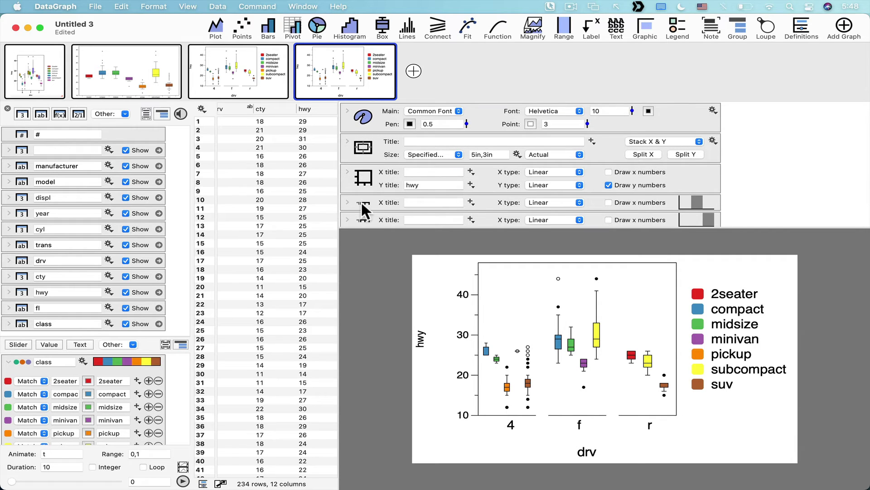
{"action": "scroll", "coordinate": [361, 203], "scroll_direction": "down", "scroll_amount": 3}
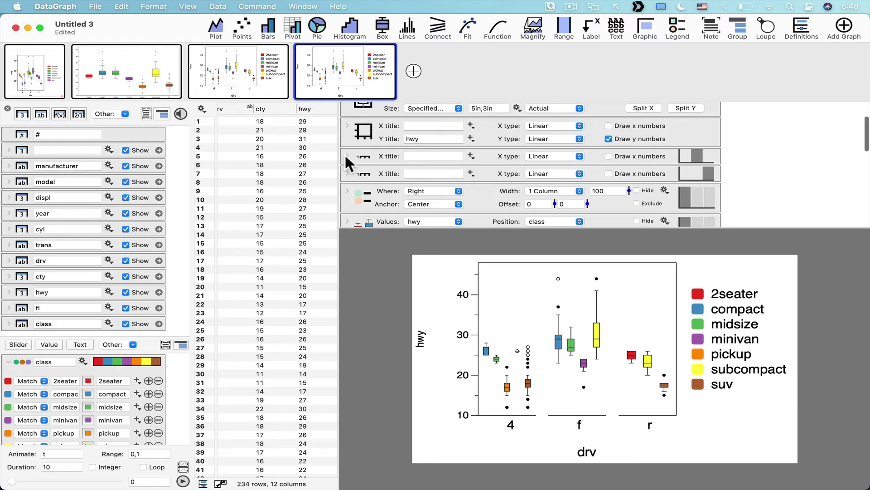
{"action": "left_click", "coordinate": [717, 169]}
{"action": "left_click", "coordinate": [693, 158], "text": "shift"}
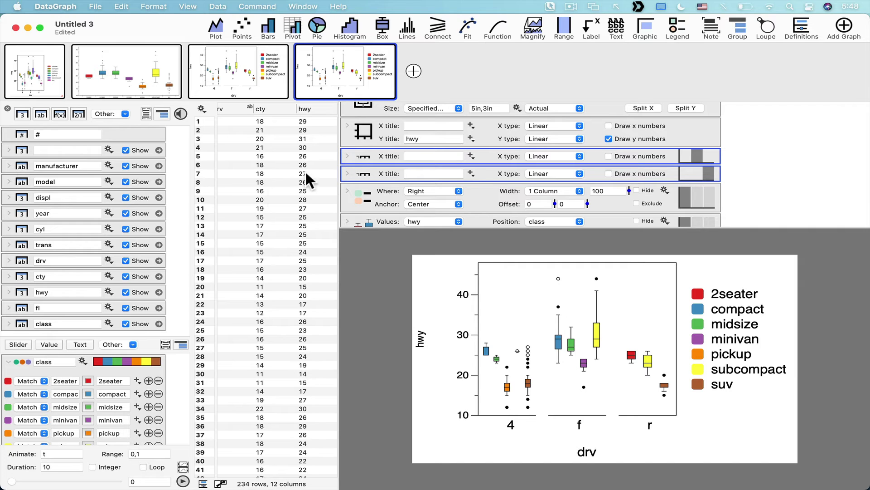
Hide the column definitions list and swap the positions of the data table and the drawing commands
{"action": "left_click", "coordinate": [7, 109]}
{"action": "scroll", "coordinate": [225, 245], "scroll_direction": "down", "scroll_amount": 2}
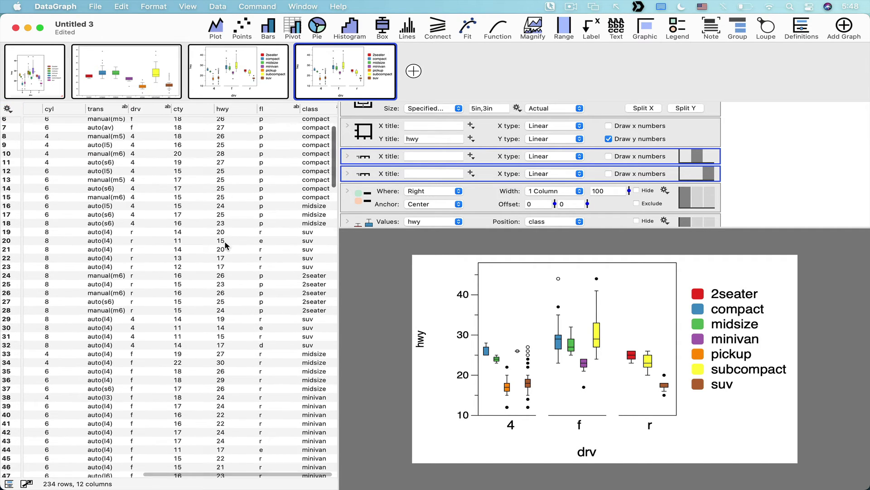
{"action": "scroll", "coordinate": [228, 243], "scroll_direction": "down", "scroll_amount": 3}
{"action": "scroll", "coordinate": [227, 243], "scroll_direction": "left", "scroll_amount": 1}
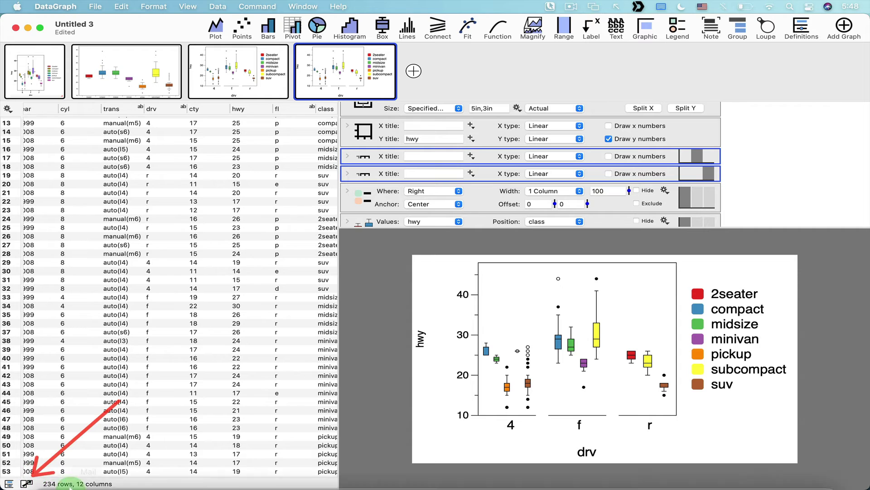
{"action": "left_click", "coordinate": [26, 484]}
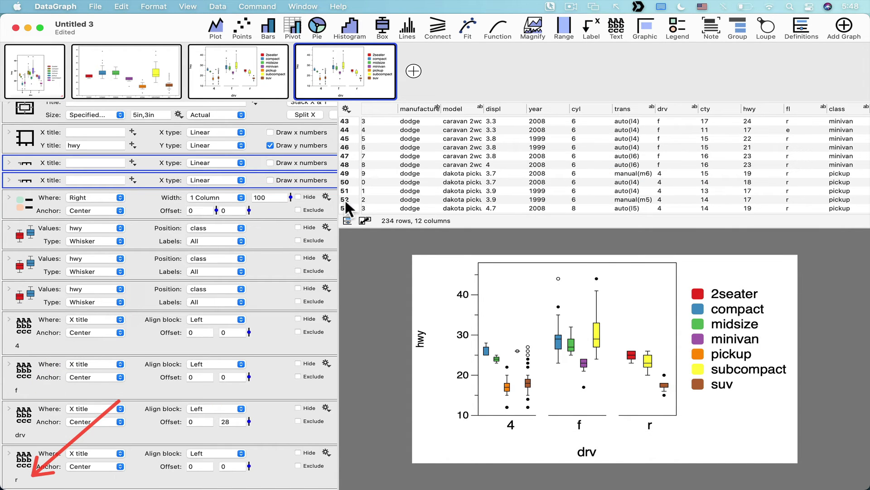
Widen the drawing command list and expand the detailed settings of both extra x axis blocks
{"action": "left_click_drag", "start_coordinate": [336, 200], "coordinate": [439, 196]}
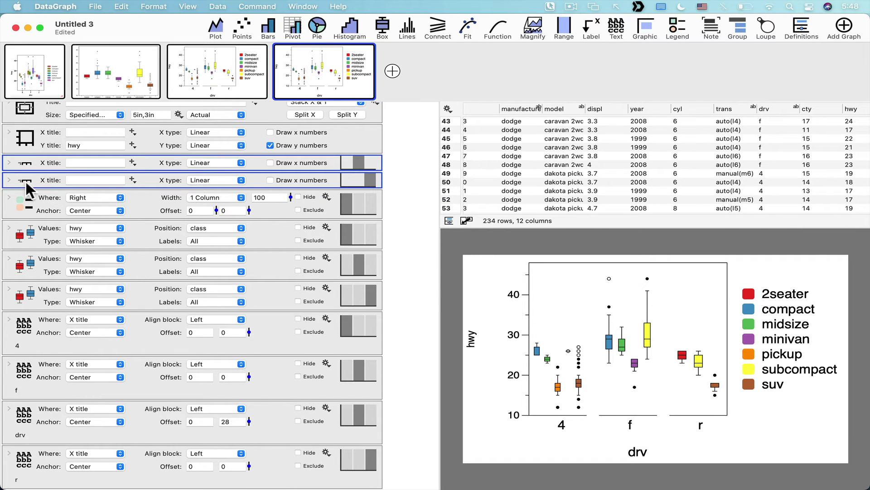
{"action": "left_click_drag", "start_coordinate": [361, 164], "coordinate": [359, 164]}
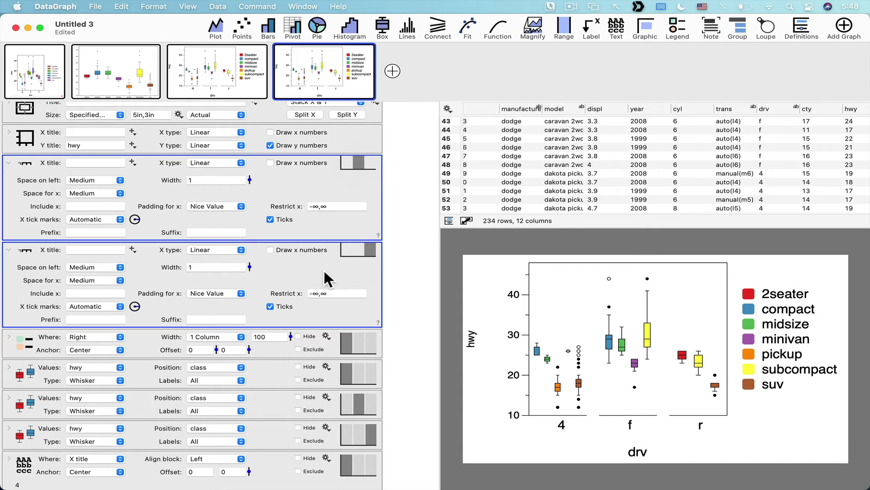
{"action": "left_click", "coordinate": [375, 200]}
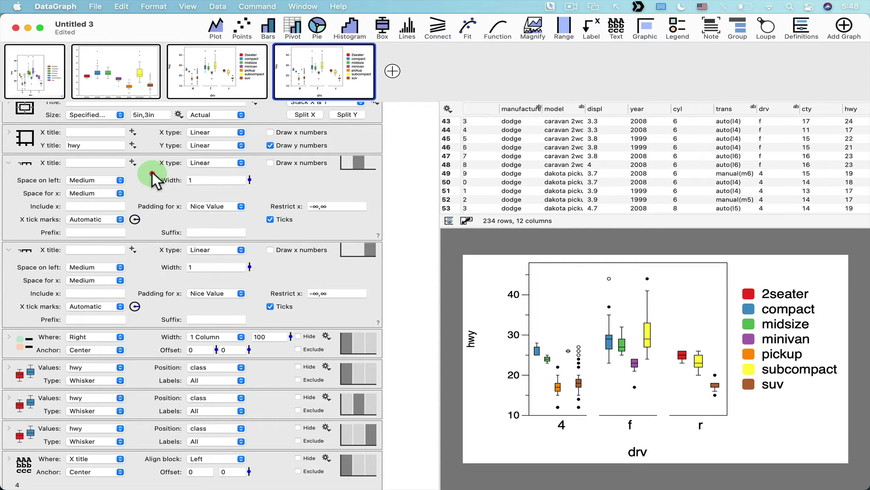
Set the middle section's x axis width to 4/5
{"action": "left_click_drag", "start_coordinate": [250, 180], "coordinate": [173, 180]}
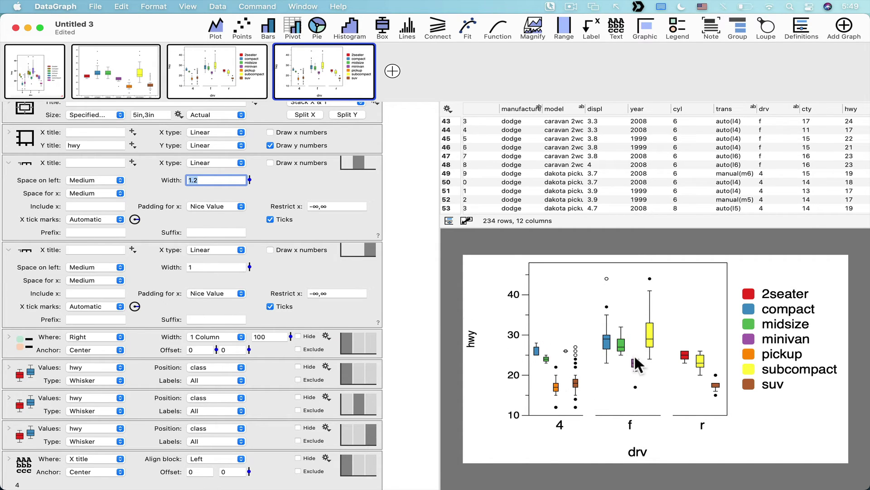
{"action": "double_click", "coordinate": [200, 178]}
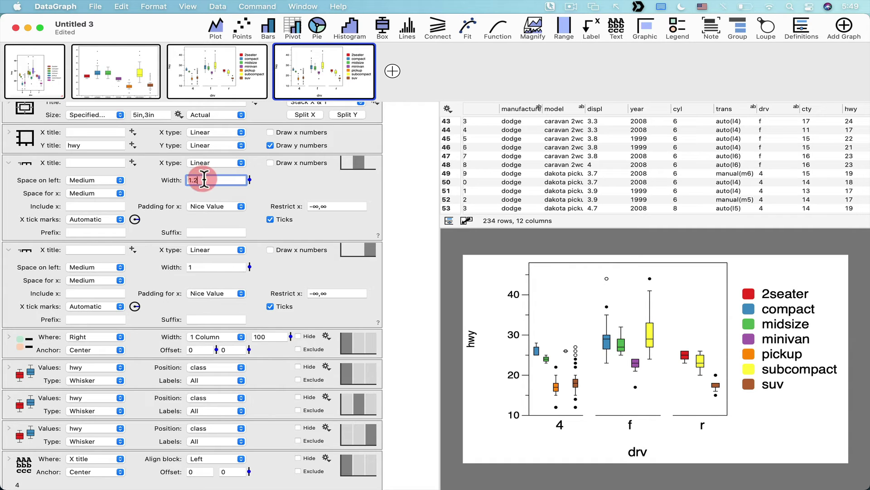
{"action": "type", "text": "4/5"}
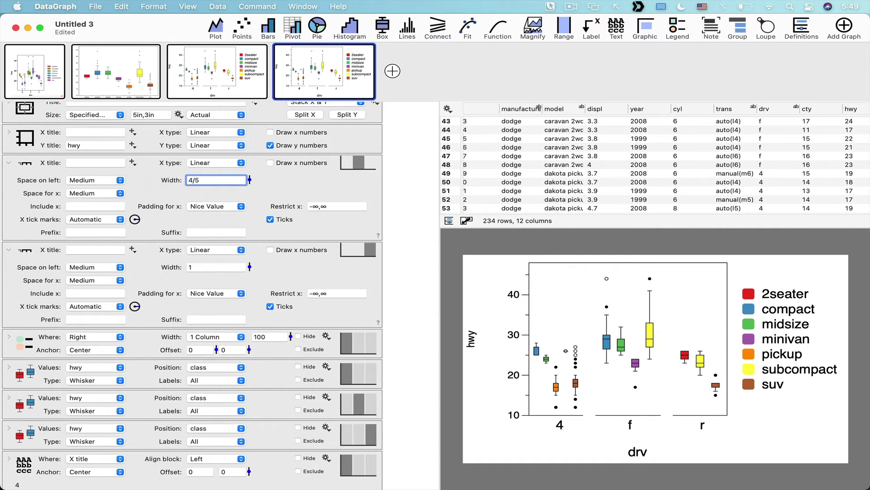
{"action": "key", "text": "Return"}
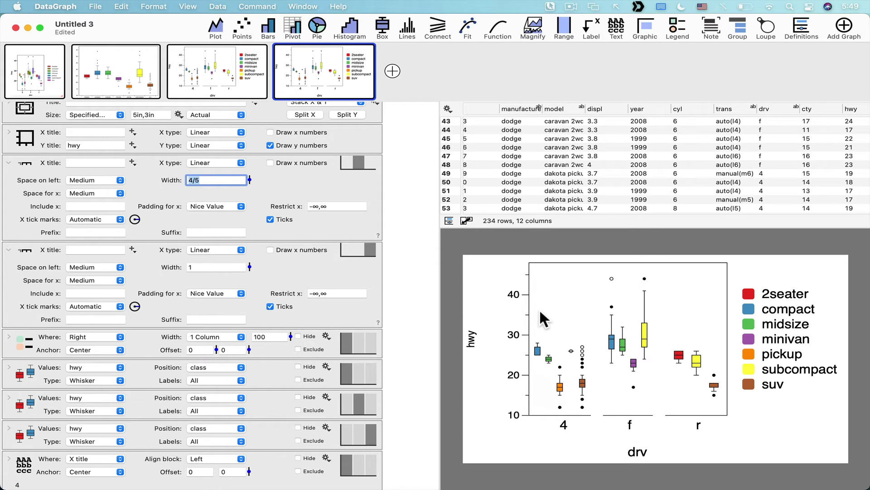
Set the last section's x axis width to 3/5
{"action": "left_click_drag", "start_coordinate": [528, 277], "coordinate": [593, 416]}
{"action": "mouse_move", "coordinate": [671, 342]}
{"action": "left_mouse_down"}
{"action": "mouse_move", "coordinate": [736, 408]}
{"action": "mouse_move", "coordinate": [726, 409]}
{"action": "left_mouse_up"}
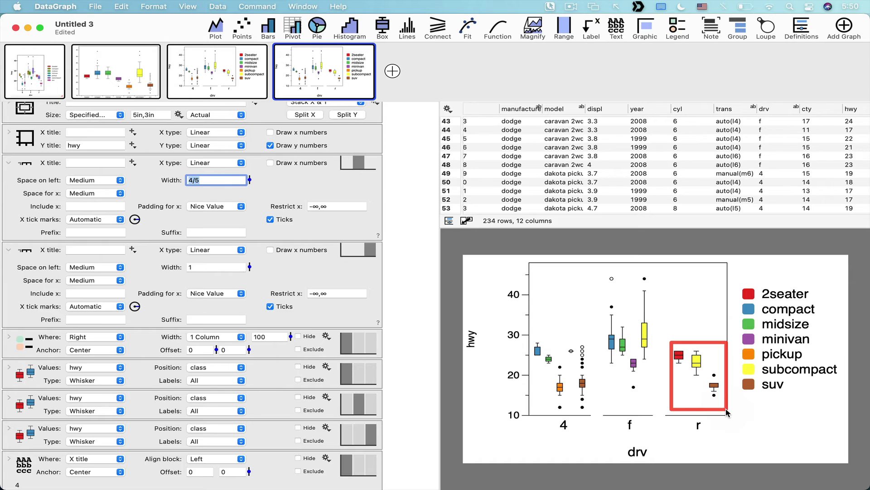
{"action": "left_click", "coordinate": [184, 267]}
{"action": "type", "text": "3"}
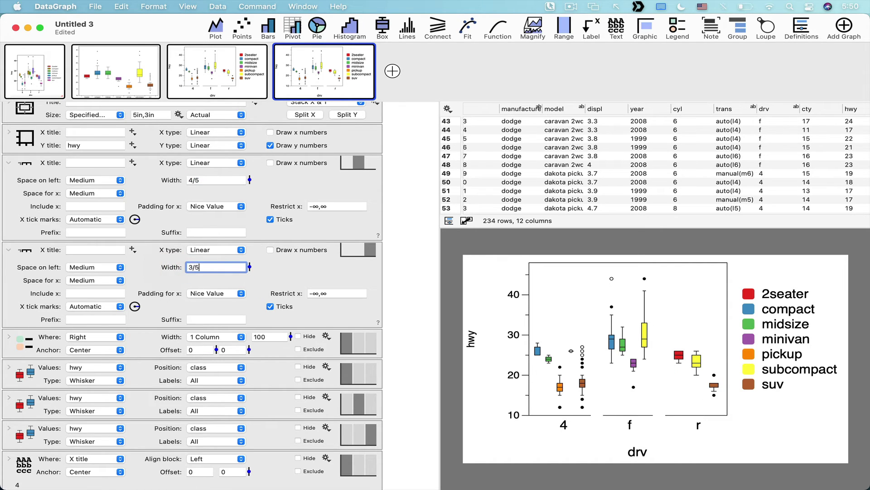
{"action": "type", "text": "/5"}
{"action": "key", "text": "Return"}
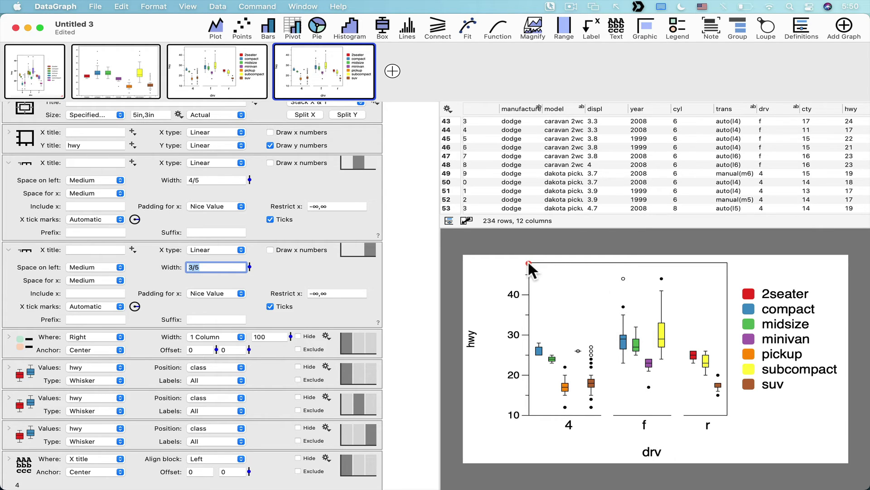
Examine the class legend in the original reference graph and return to the duplicated split boxplot
{"action": "left_click_drag", "start_coordinate": [527, 260], "coordinate": [727, 414]}
{"action": "left_click", "coordinate": [35, 82]}
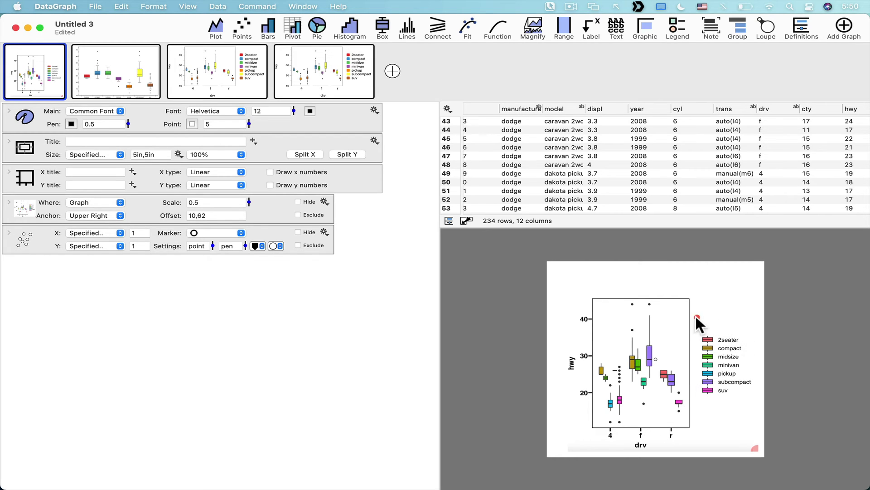
{"action": "left_click_drag", "start_coordinate": [692, 321], "coordinate": [756, 407]}
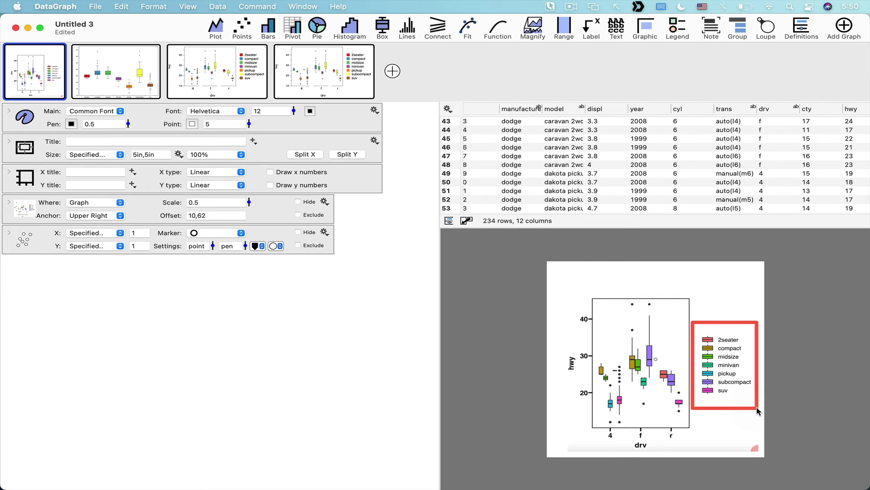
{"action": "left_click", "coordinate": [320, 66]}
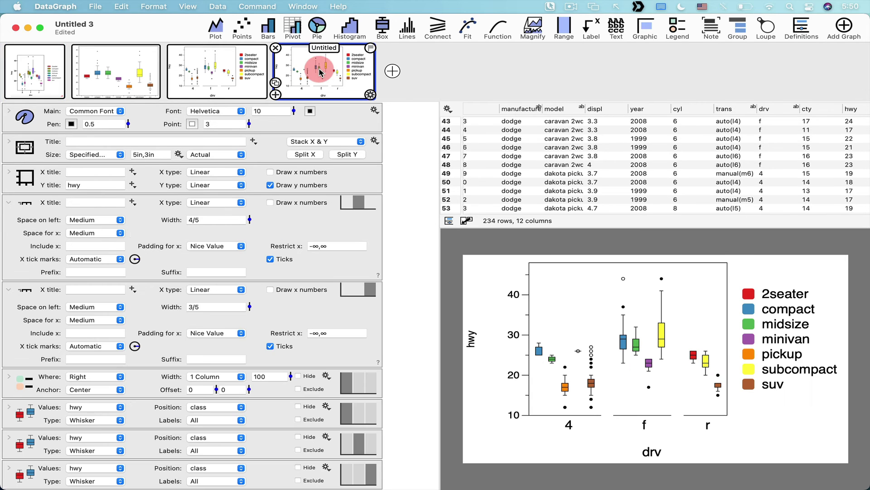
Turn on the drawing of x numbers for all three sections of the duplicated graph
{"action": "left_click", "coordinate": [276, 170]}
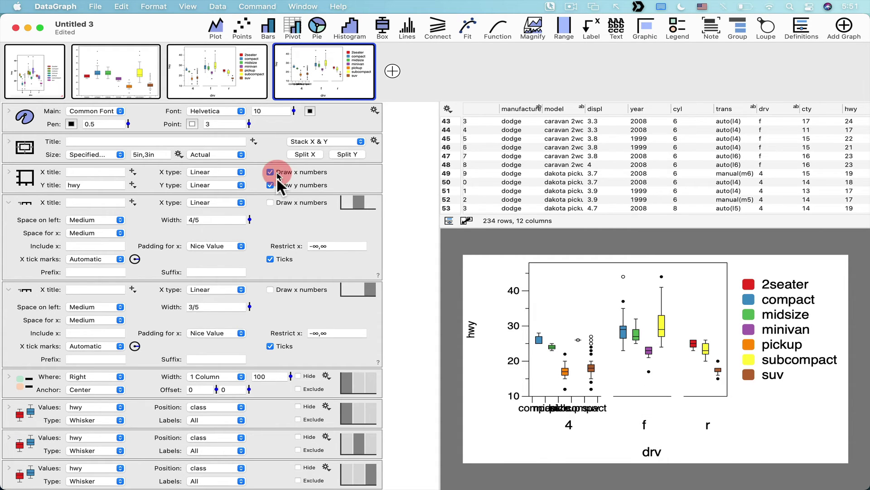
{"action": "left_click", "coordinate": [276, 201]}
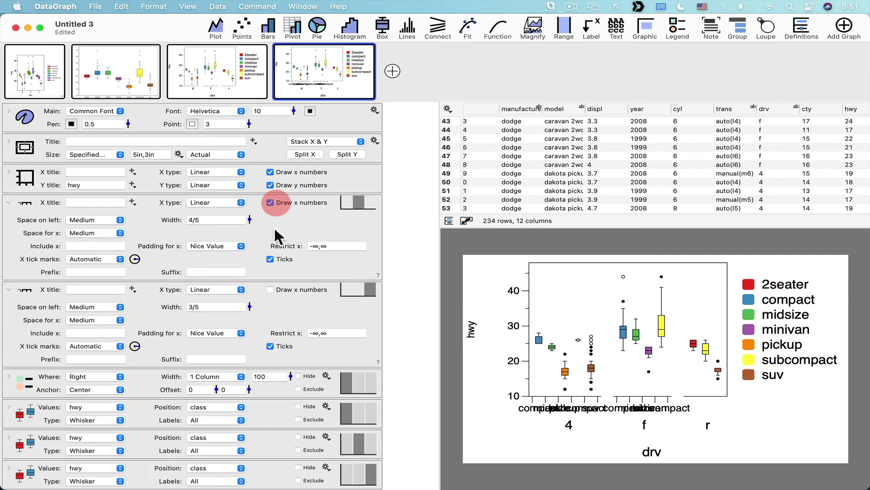
{"action": "left_click", "coordinate": [279, 289]}
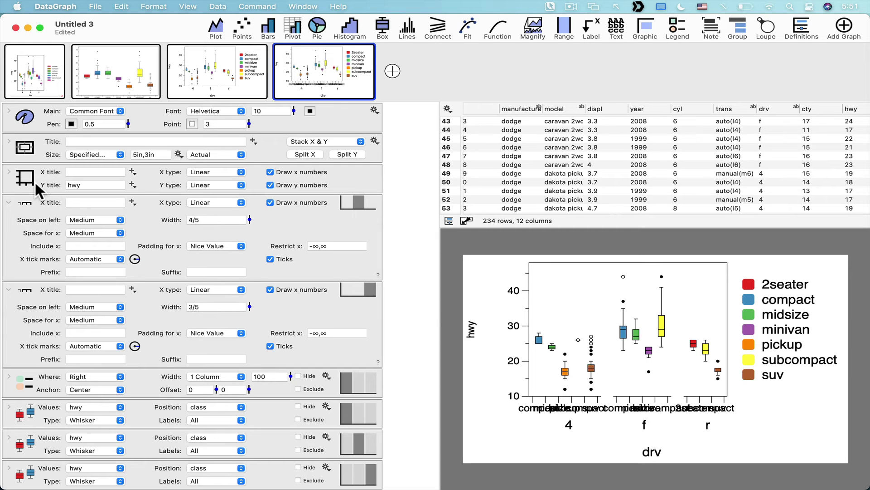
Expand the main axis settings and rotate the first section's x tick labels to slant diagonally downward
{"action": "left_click", "coordinate": [14, 174]}
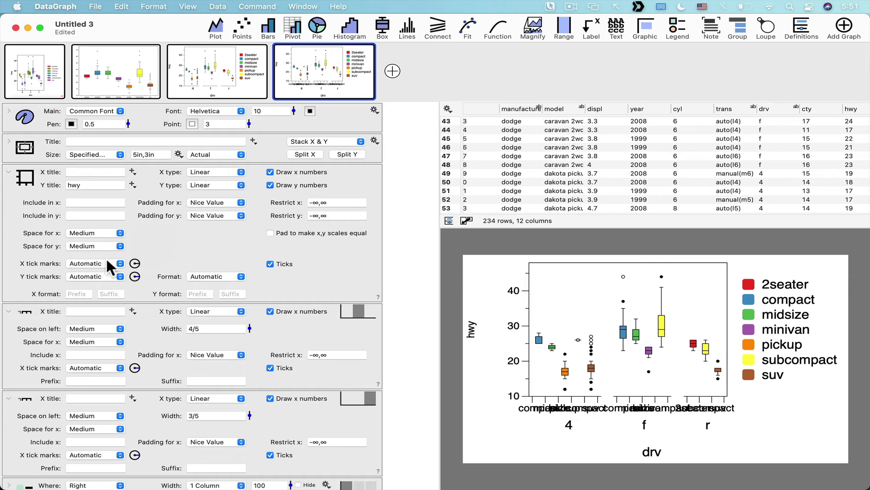
{"action": "scroll", "coordinate": [31, 284], "scroll_direction": "down", "scroll_amount": 2}
{"action": "scroll", "coordinate": [31, 284], "scroll_direction": "up", "scroll_amount": 2}
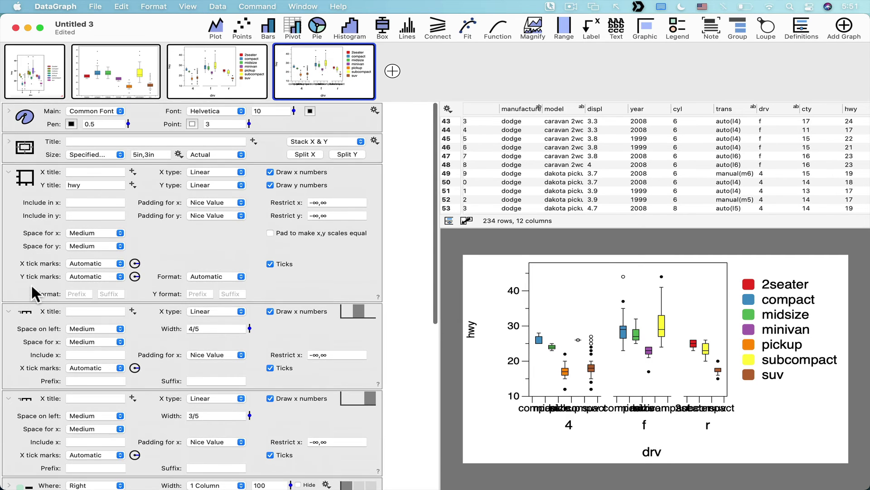
{"action": "left_click", "coordinate": [38, 221]}
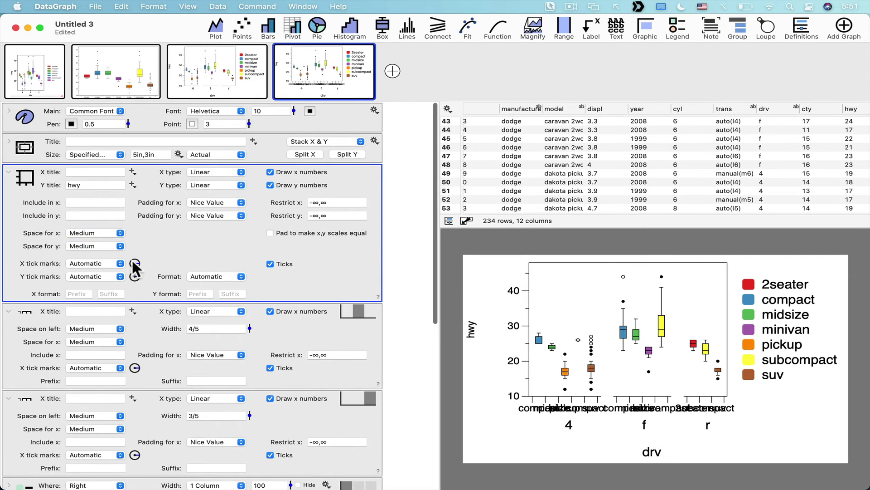
{"action": "left_click_drag", "start_coordinate": [6, 256], "coordinate": [158, 269]}
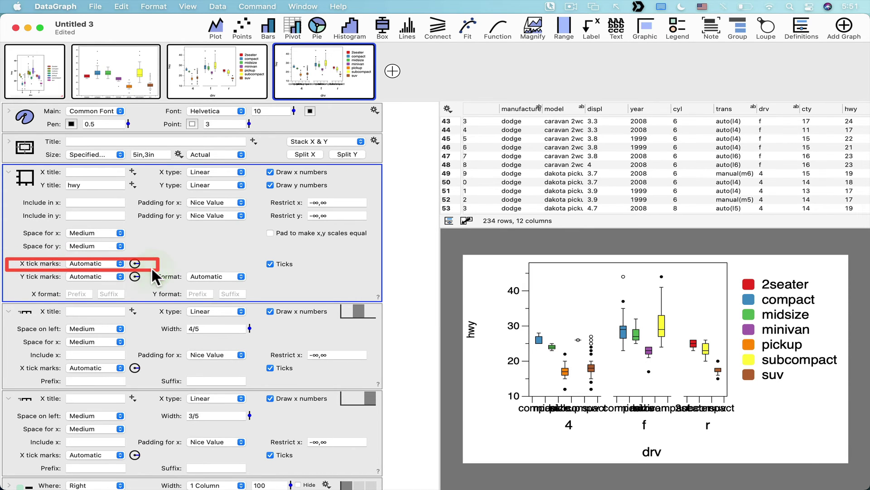
{"action": "left_click_drag", "start_coordinate": [138, 264], "coordinate": [140, 270]}
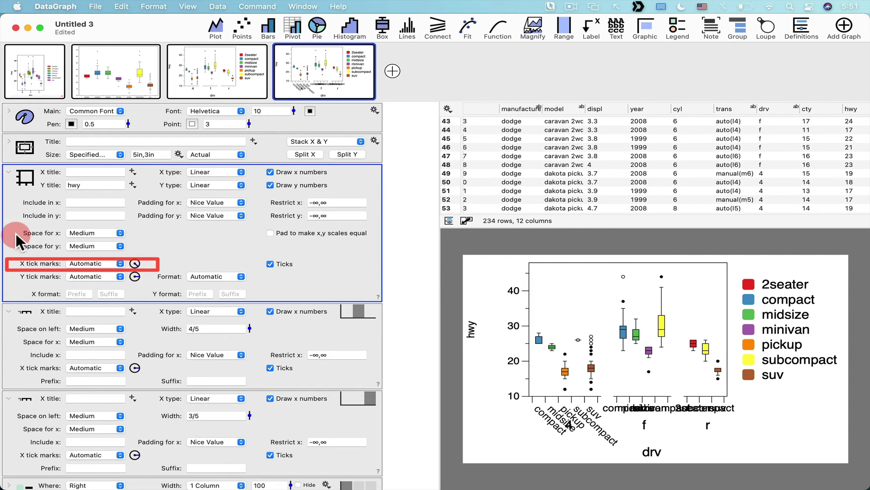
Collapse the main axis settings and rotate the x tick labels of the middle and last sections diagonally downward
{"action": "left_click", "coordinate": [8, 172]}
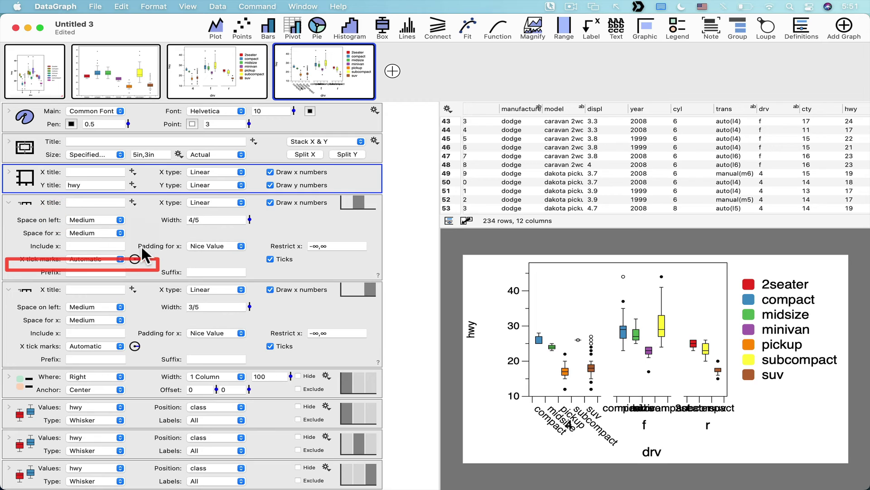
{"action": "left_click_drag", "start_coordinate": [138, 266], "coordinate": [142, 270]}
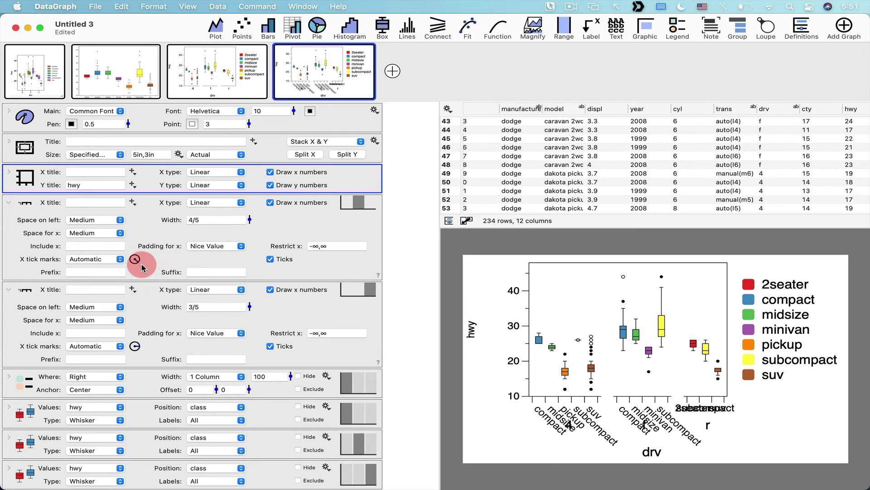
{"action": "left_click_drag", "start_coordinate": [135, 343], "coordinate": [144, 358]}
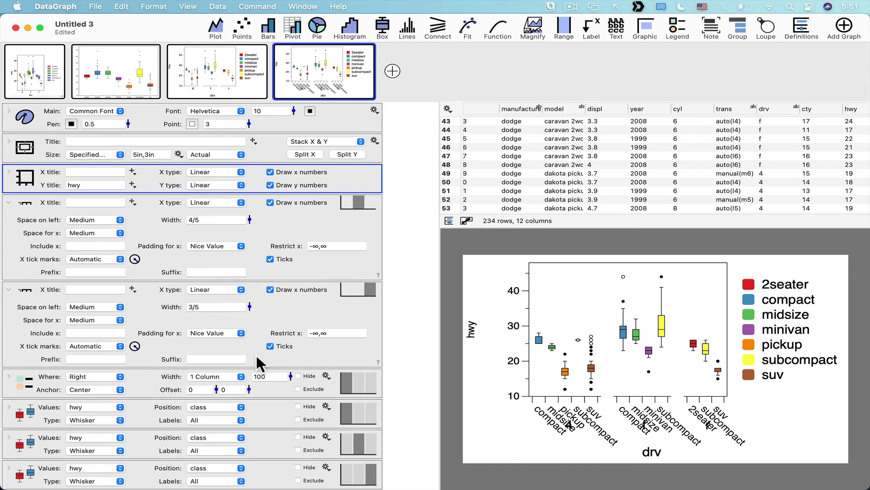
Change the placement of the section labels 4, f and r to Above
{"action": "scroll", "coordinate": [258, 362], "scroll_direction": "down", "scroll_amount": 5}
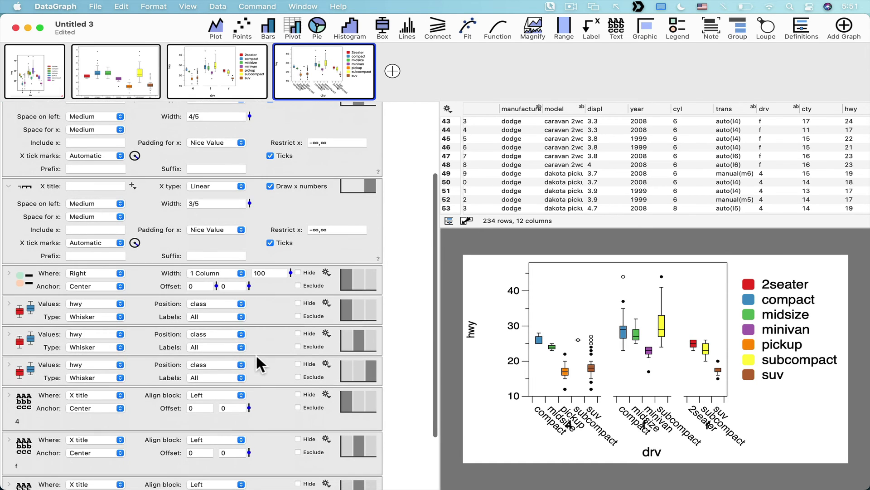
{"action": "scroll", "coordinate": [256, 354], "scroll_direction": "down", "scroll_amount": 4}
{"action": "left_click_drag", "start_coordinate": [396, 330], "coordinate": [353, 431]}
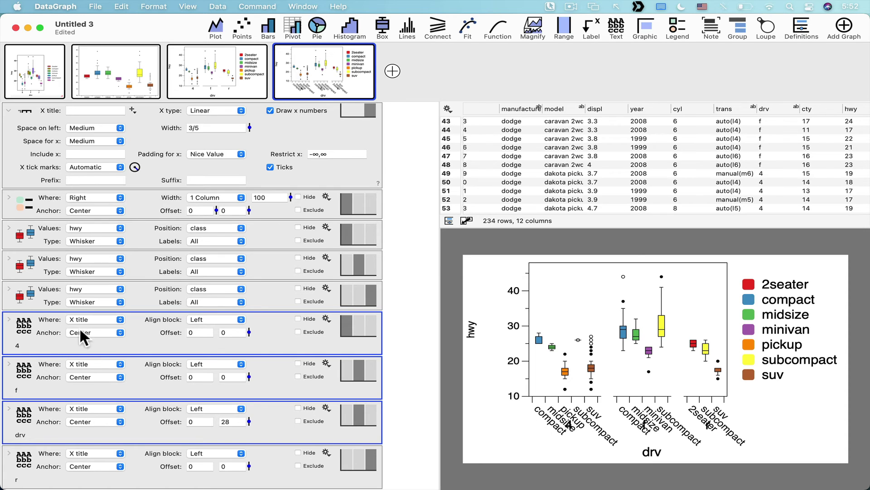
{"action": "left_click", "coordinate": [96, 318]}
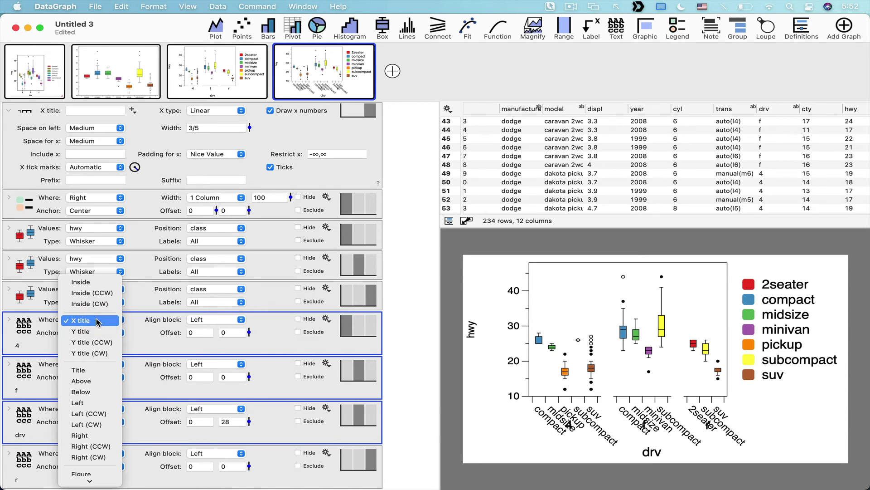
{"action": "left_click", "coordinate": [92, 381]}
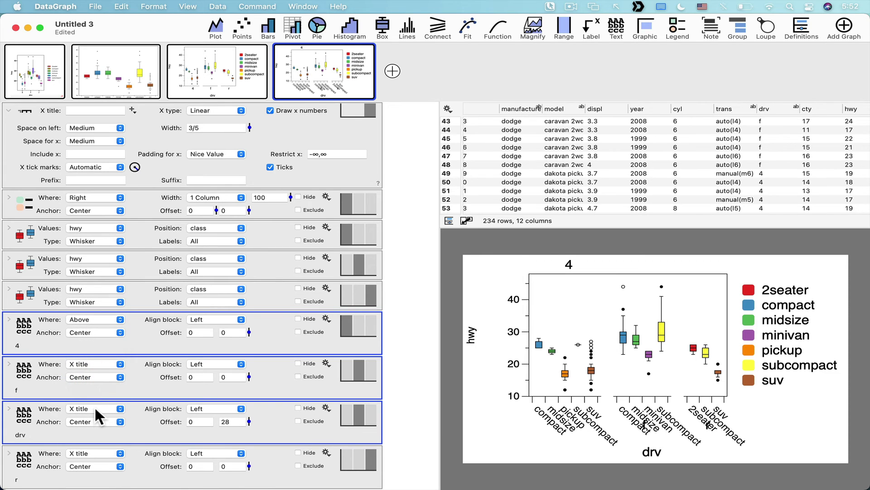
{"action": "left_click", "coordinate": [96, 365]}
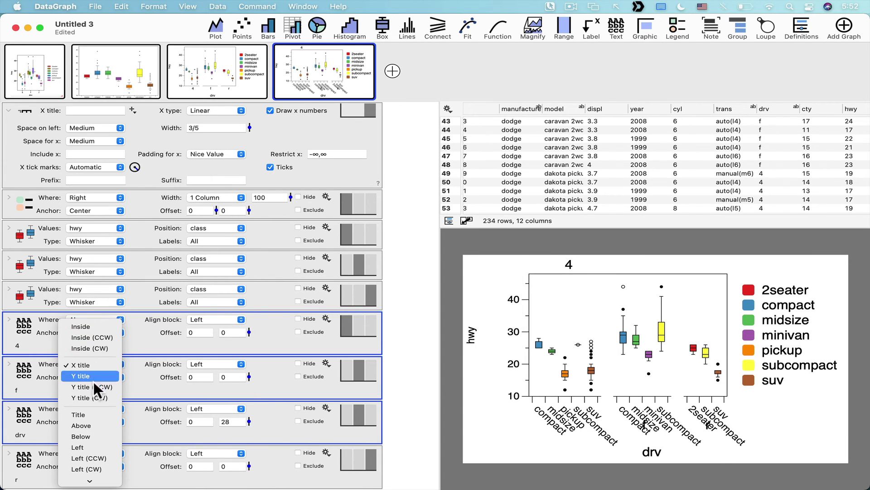
{"action": "left_click", "coordinate": [94, 425]}
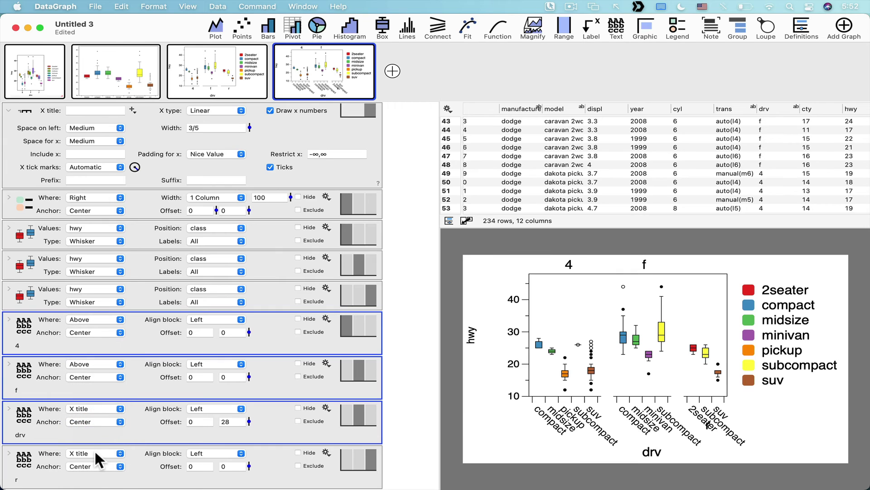
{"action": "left_click", "coordinate": [97, 453]}
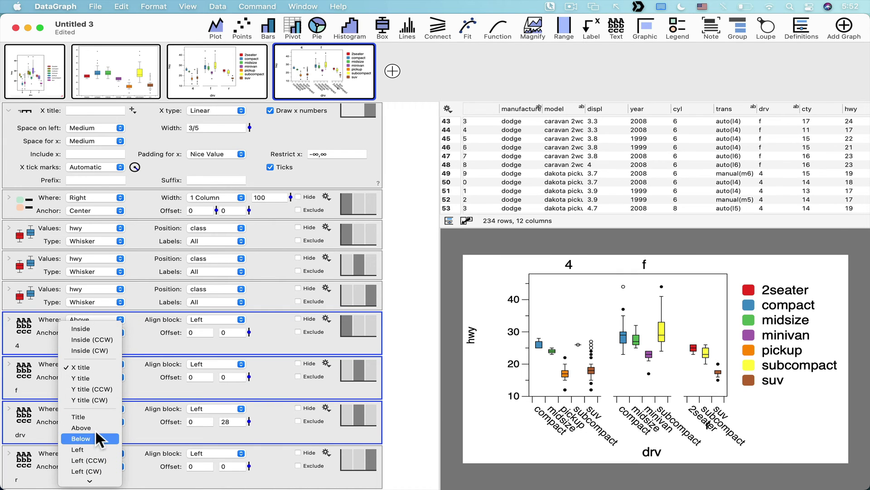
{"action": "left_click", "coordinate": [95, 427]}
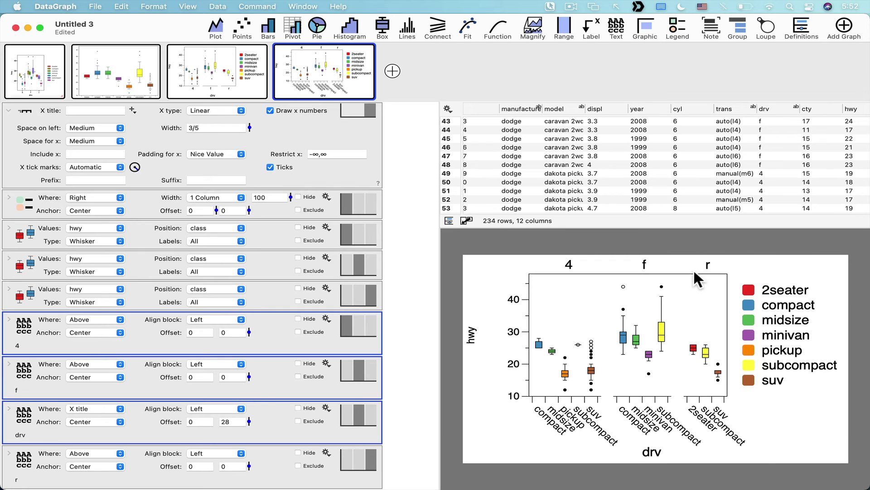
Set the duplicated graph's Helvetica font size to 8
{"action": "scroll", "coordinate": [311, 247], "scroll_direction": "up", "scroll_amount": 5}
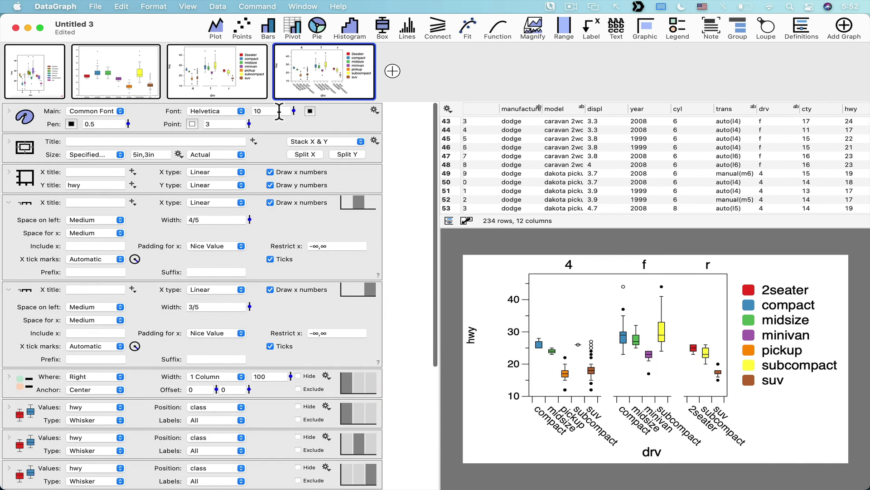
{"action": "double_click", "coordinate": [279, 111]}
{"action": "type", "text": "8"}
{"action": "key", "text": "Return"}
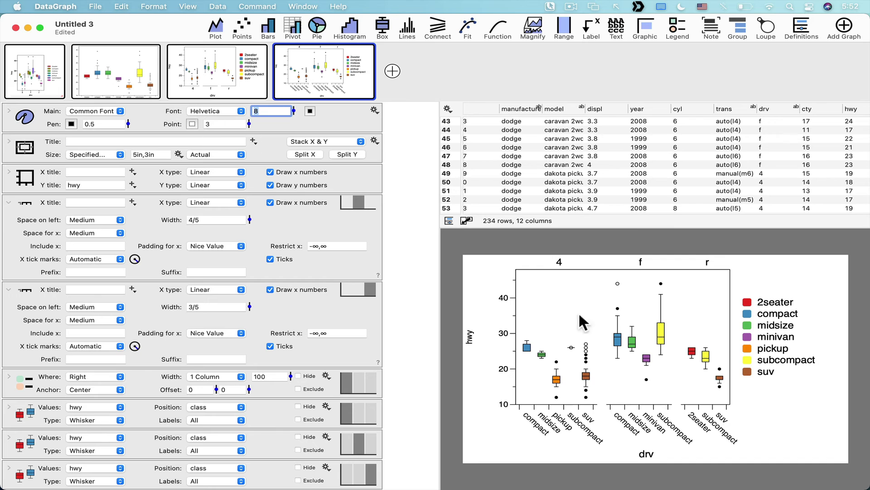
{"action": "scroll", "coordinate": [213, 374], "scroll_direction": "down", "scroll_amount": 1}
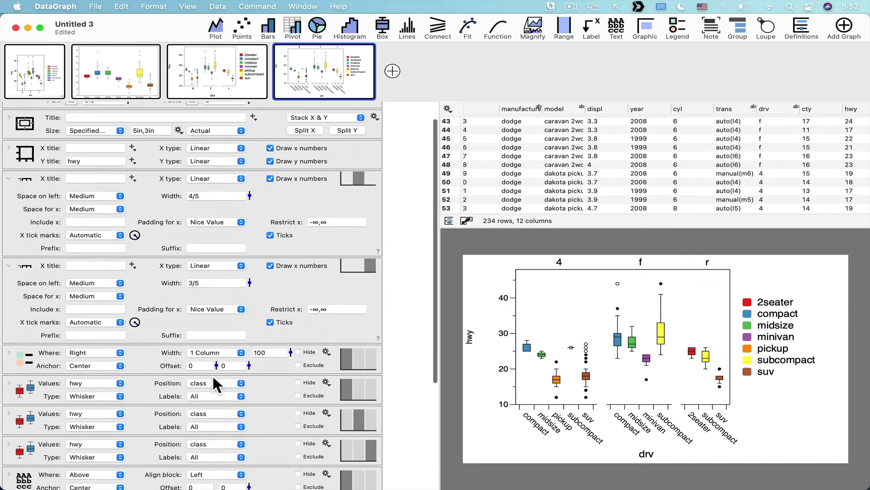
Change the text of the first section's label from 4 to "4 wheel"
{"action": "scroll", "coordinate": [213, 374], "scroll_direction": "down", "scroll_amount": 5}
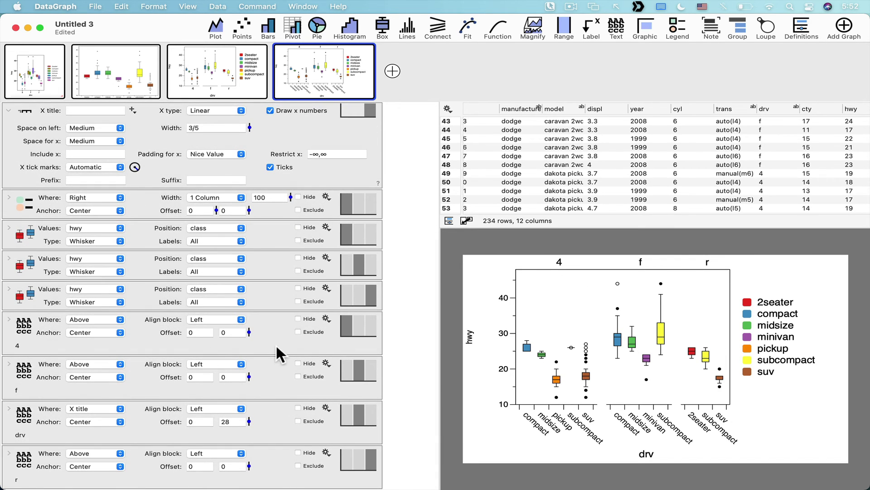
{"action": "double_click", "coordinate": [559, 260]}
{"action": "left_click", "coordinate": [511, 244]}
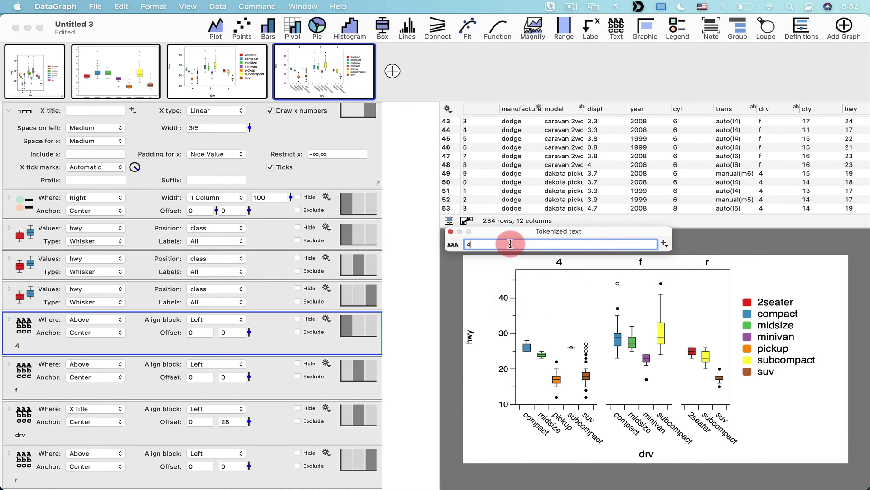
{"action": "type", "text": "wheel"}
{"action": "key", "text": "Return"}
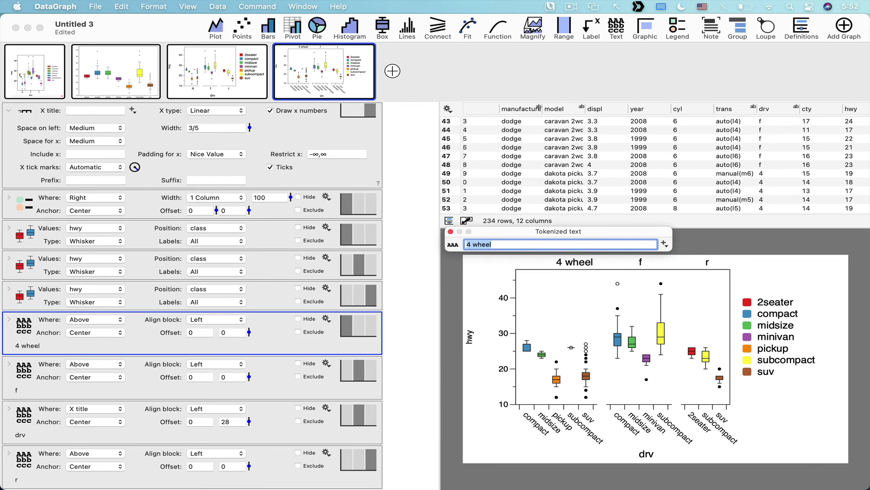
Change the middle section's label text to "front" and the last section's label text to "rear"
{"action": "double_click", "coordinate": [640, 262]}
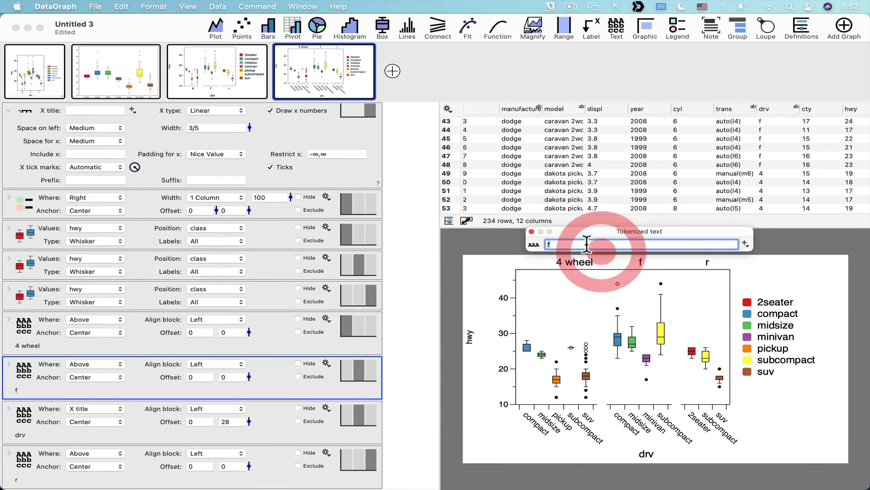
{"action": "type", "text": "rom"}
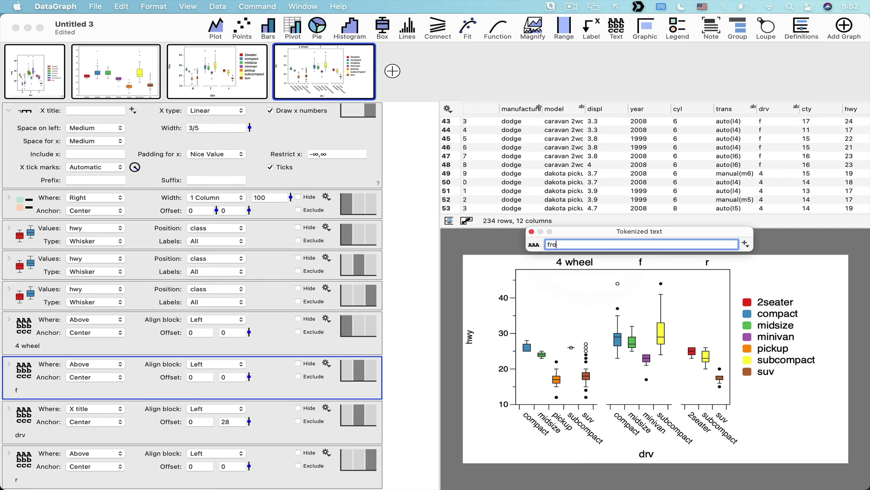
{"action": "key", "text": "Return"}
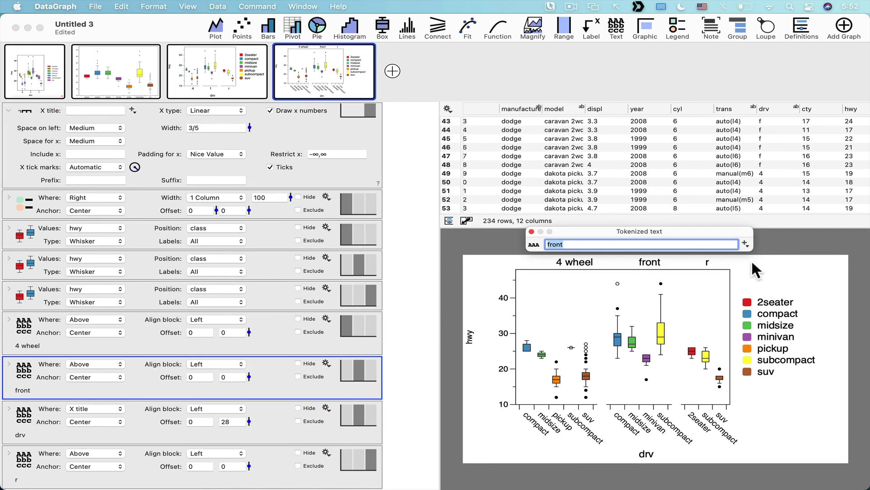
{"action": "left_click", "coordinate": [708, 262]}
{"action": "left_click", "coordinate": [708, 263]}
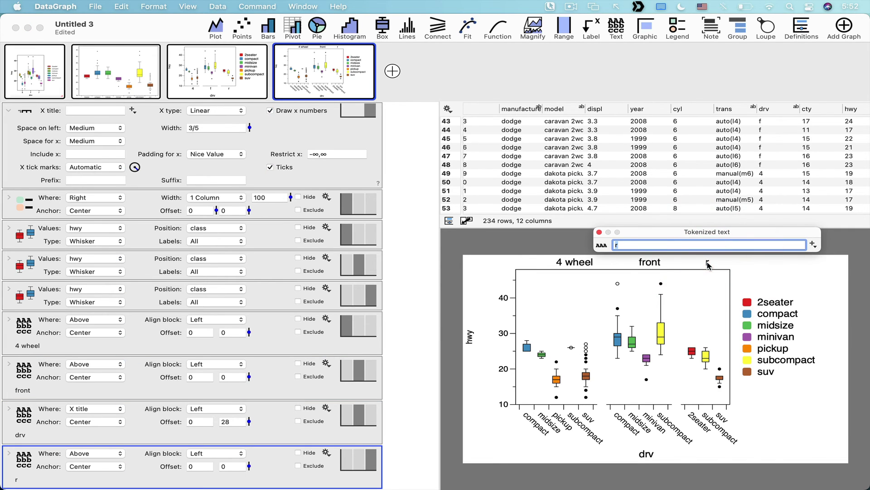
{"action": "key", "text": "Return"}
{"action": "left_click", "coordinate": [339, 363]}
{"action": "scroll", "coordinate": [293, 410], "scroll_direction": "down", "scroll_amount": 2}
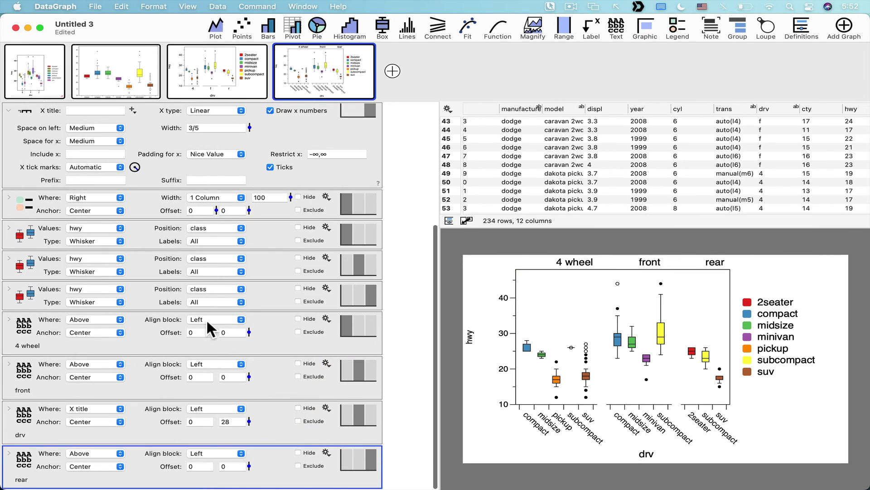
Set the block alignment of the 4 wheel, front, drv and rear text labels to Center
{"action": "left_click", "coordinate": [207, 318]}
{"action": "left_click", "coordinate": [209, 360]}
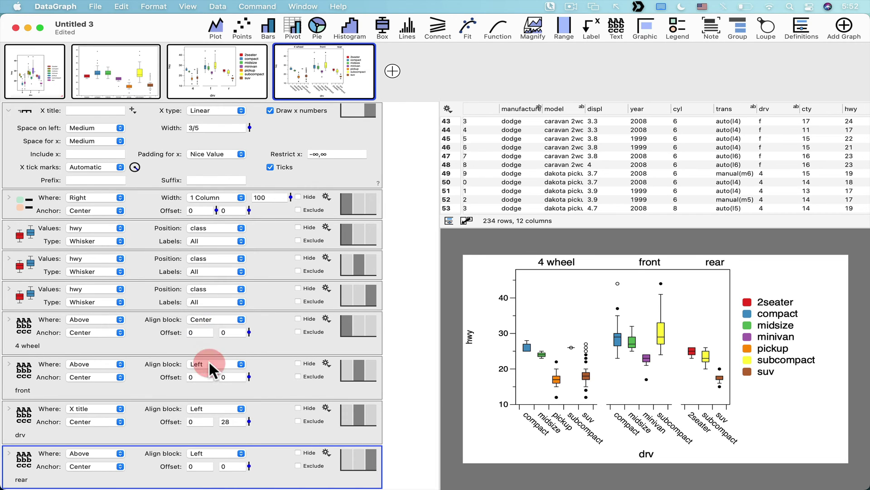
{"action": "left_click", "coordinate": [208, 362]}
{"action": "left_click", "coordinate": [207, 373]}
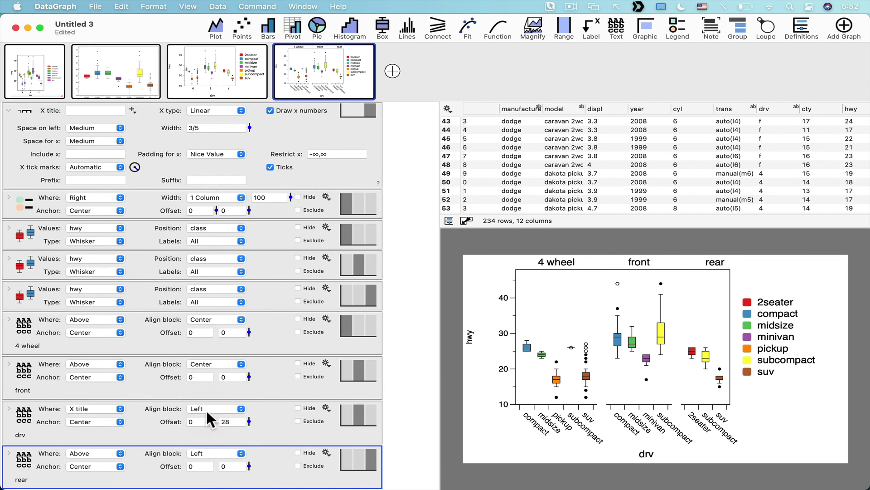
{"action": "left_click", "coordinate": [206, 409]}
{"action": "left_click", "coordinate": [205, 418]}
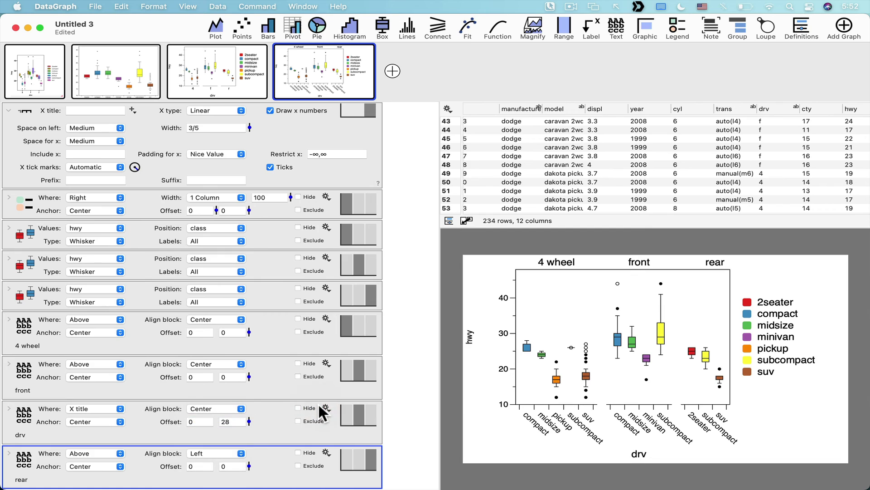
{"action": "left_click", "coordinate": [204, 453]}
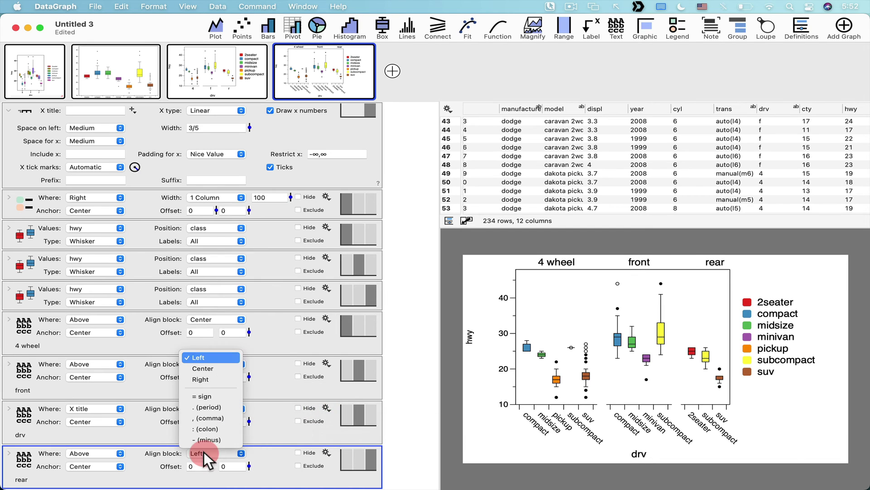
{"action": "left_click", "coordinate": [208, 368]}
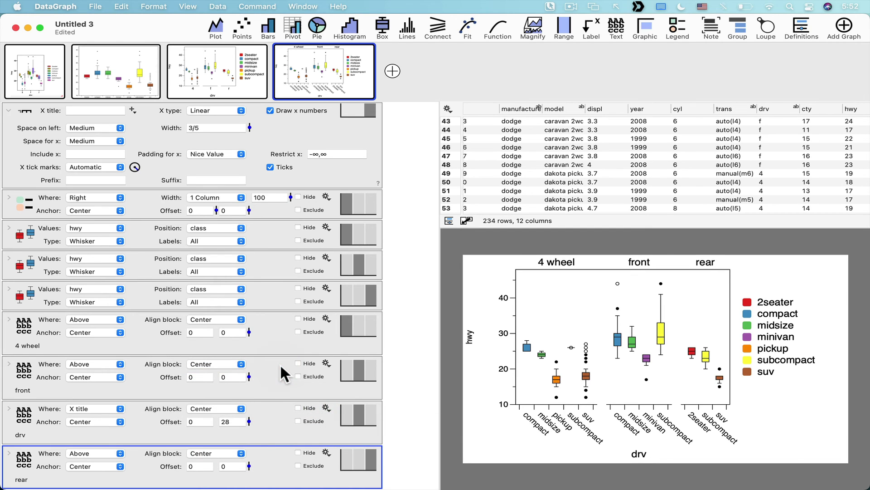
Compare excluding and hiding the drv text label, and leave it excluded from the graph
{"action": "left_click", "coordinate": [35, 425]}
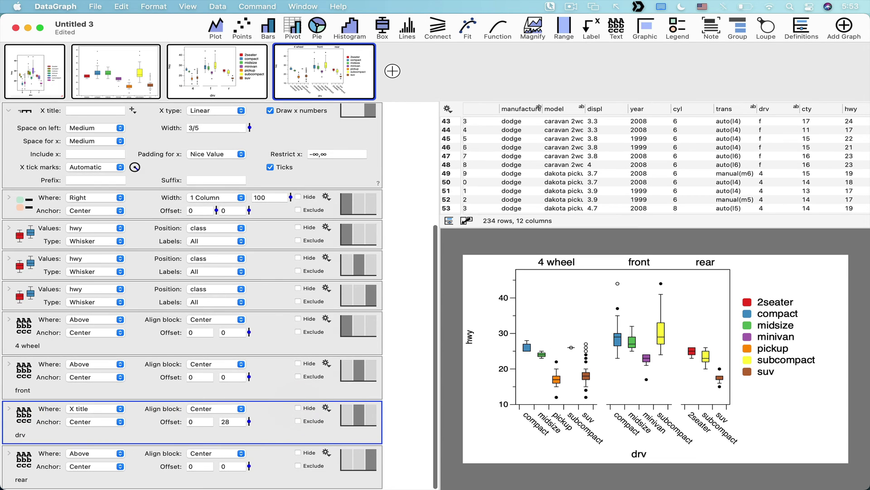
{"action": "left_click", "coordinate": [311, 422]}
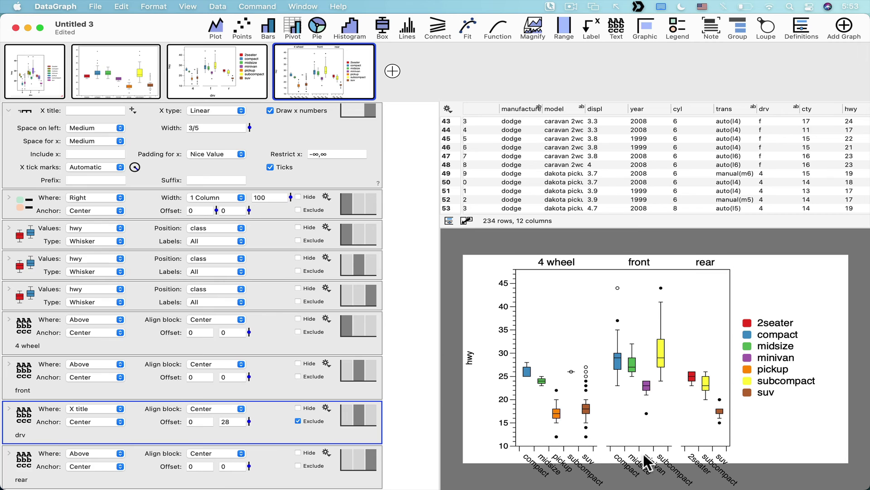
{"action": "left_click", "coordinate": [313, 419]}
{"action": "left_click", "coordinate": [310, 407]}
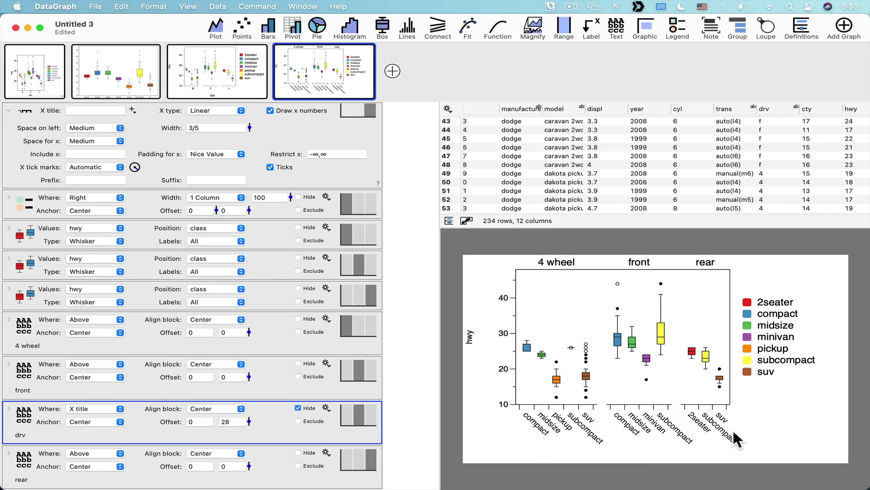
{"action": "left_click", "coordinate": [298, 407]}
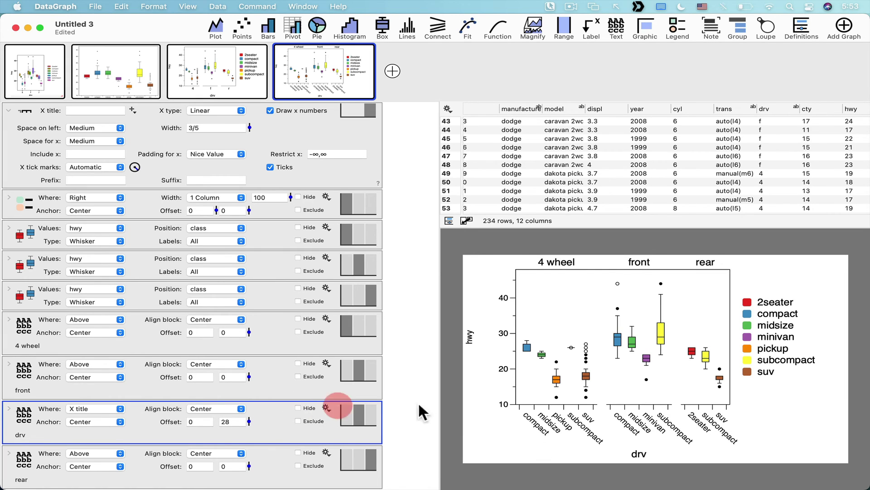
{"action": "left_click", "coordinate": [306, 417]}
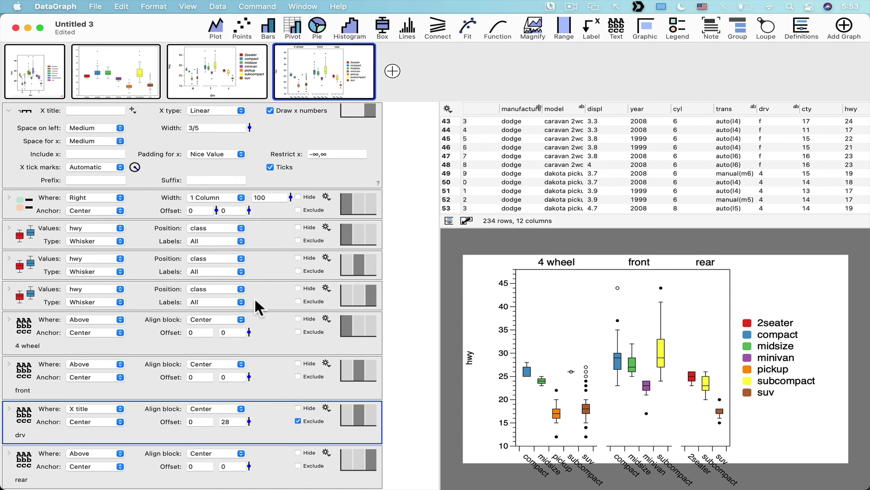
Try Extra high as the last section's space for x, and settle on exactly 42
{"action": "scroll", "coordinate": [205, 260], "scroll_direction": "up", "scroll_amount": 5}
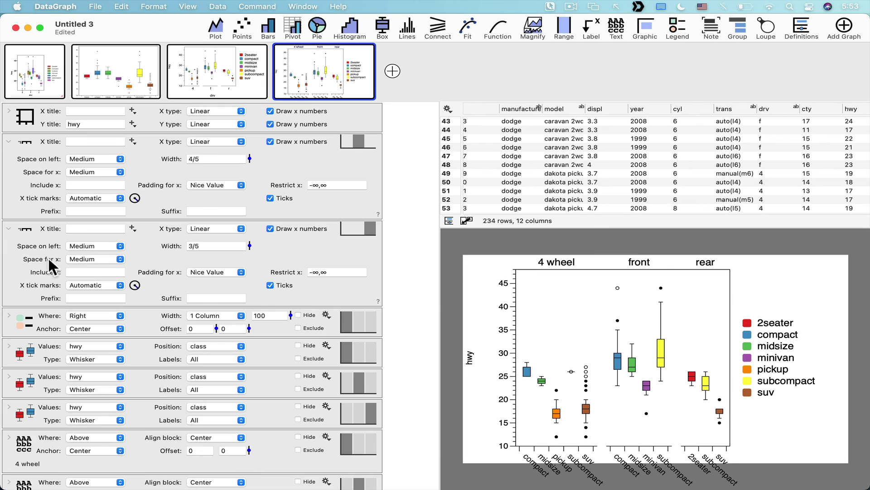
{"action": "left_click", "coordinate": [105, 258]}
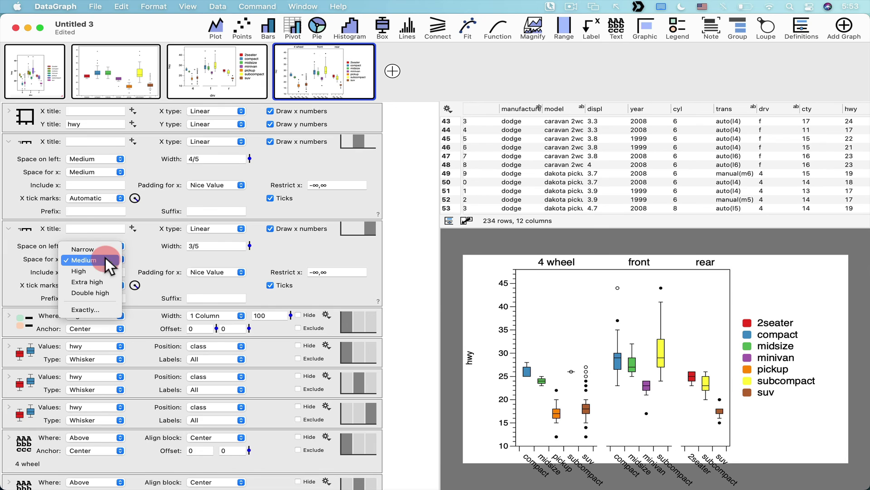
{"action": "left_click", "coordinate": [107, 280]}
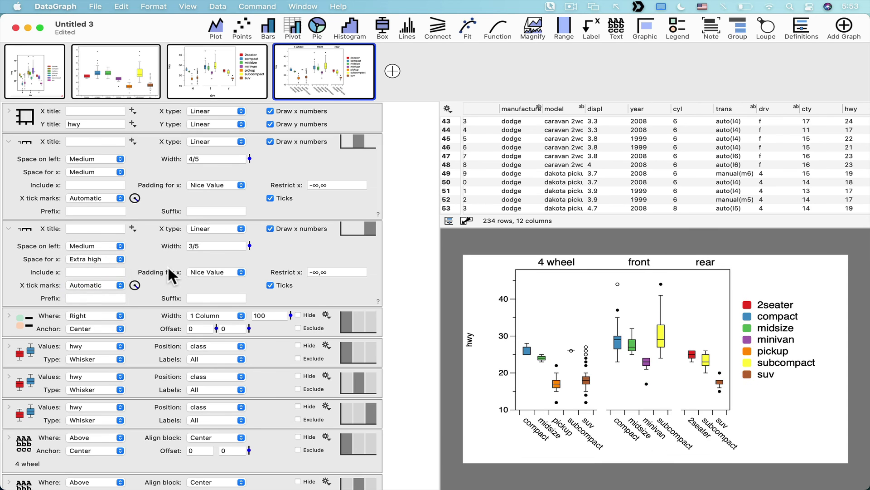
{"action": "left_click", "coordinate": [110, 257]}
{"action": "left_click", "coordinate": [106, 281]}
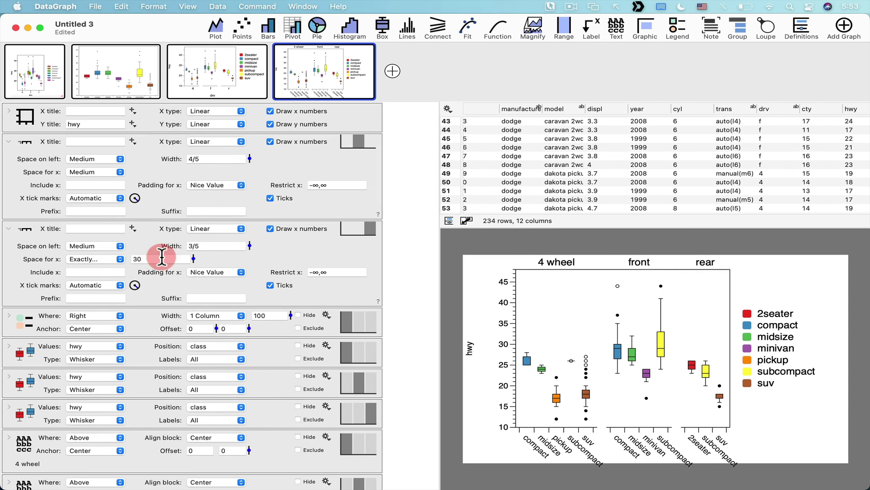
{"action": "mouse_move", "coordinate": [194, 259]}
{"action": "left_mouse_down"}
{"action": "mouse_move", "coordinate": [192, 243]}
{"action": "mouse_move", "coordinate": [190, 255]}
{"action": "left_mouse_up"}
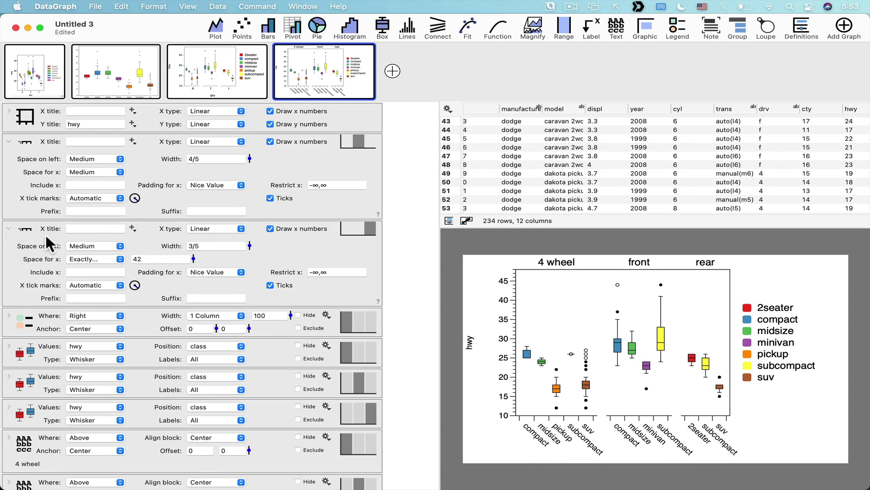
Select all the graph's commands, collapse their expanded settings together, and clear the selection
{"action": "left_click", "coordinate": [400, 267]}
{"action": "key", "text": "super+a"}
{"action": "scroll", "coordinate": [398, 275], "scroll_direction": "up", "scroll_amount": 3}
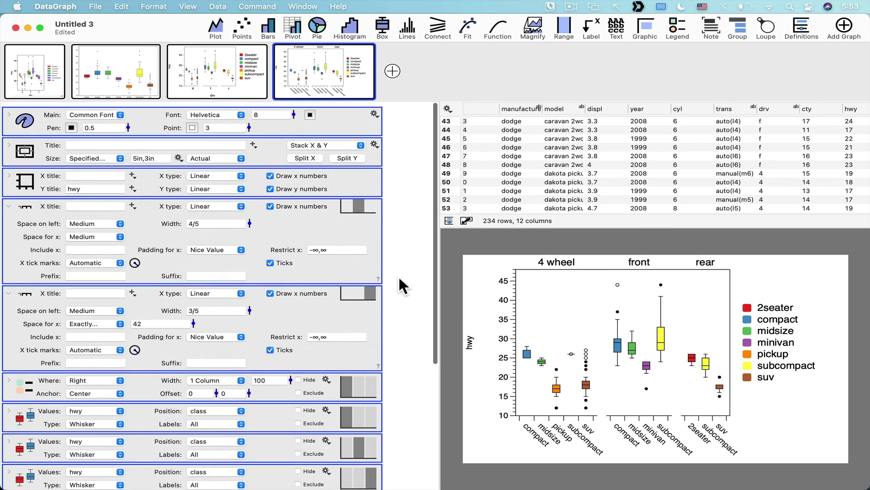
{"action": "scroll", "coordinate": [398, 276], "scroll_direction": "down", "scroll_amount": 10}
{"action": "scroll", "coordinate": [398, 276], "scroll_direction": "up", "scroll_amount": 8}
{"action": "scroll", "coordinate": [399, 275], "scroll_direction": "up", "scroll_amount": 3}
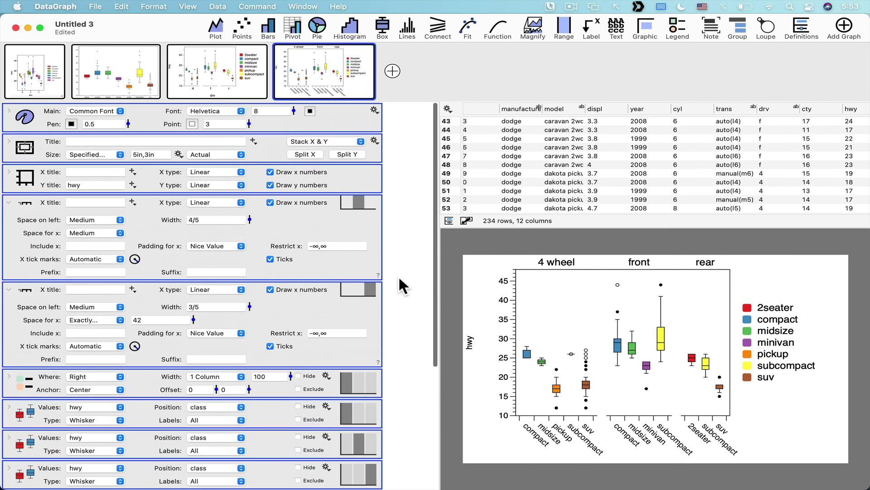
{"action": "key", "text": "Left"}
{"action": "left_click", "coordinate": [414, 321]}
{"action": "left_click", "coordinate": [296, 352]}
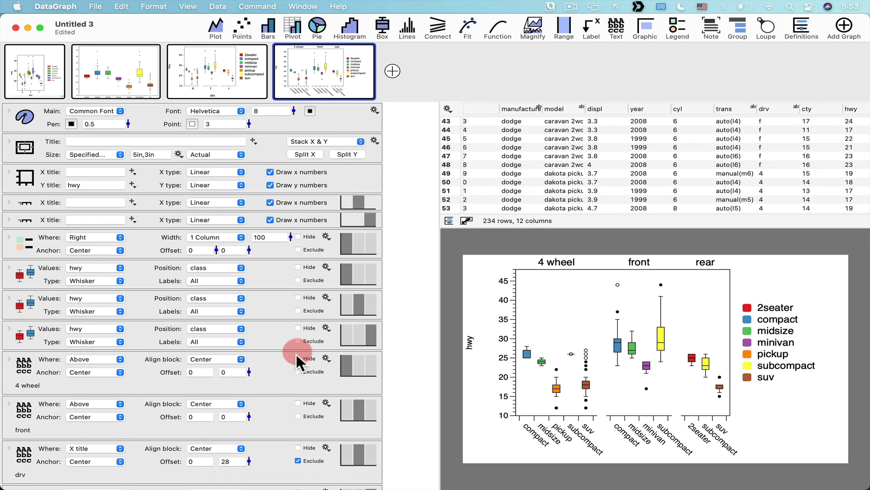
{"action": "scroll", "coordinate": [296, 352], "scroll_direction": "down", "scroll_amount": 4}
{"action": "scroll", "coordinate": [296, 352], "scroll_direction": "up", "scroll_amount": 4}
Expand the legend settings, shrink its label font using the option between -23% and -9%, and collapse the settings
{"action": "left_click", "coordinate": [778, 329]}
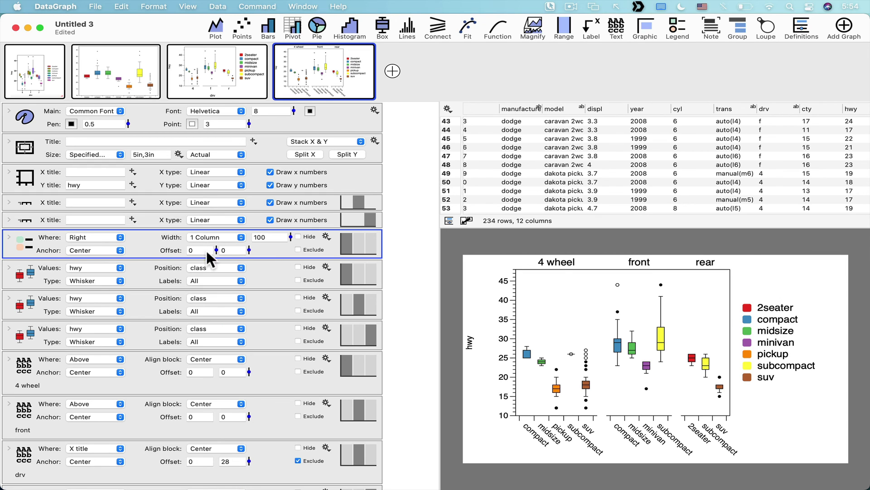
{"action": "left_click", "coordinate": [9, 237]}
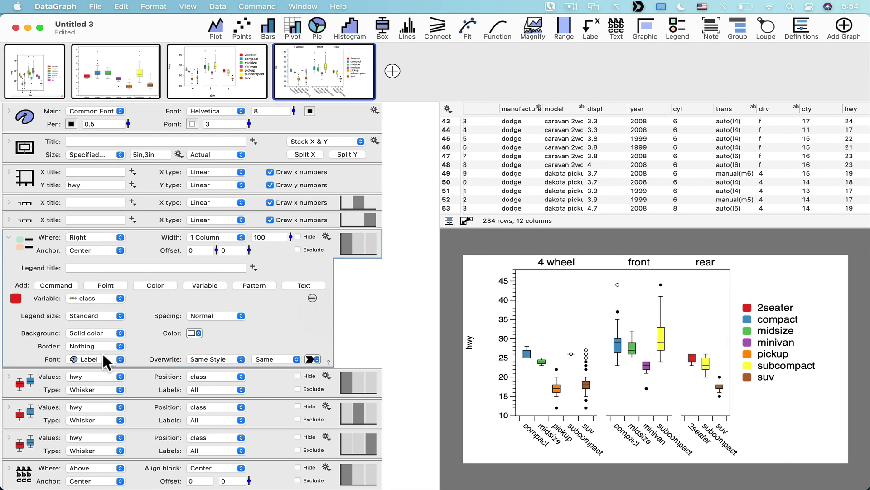
{"action": "left_click", "coordinate": [267, 357]}
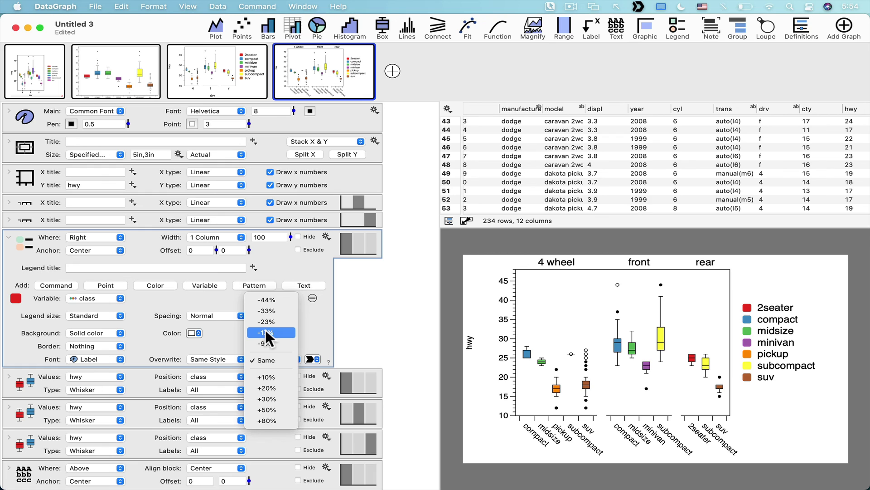
{"action": "left_click", "coordinate": [266, 334]}
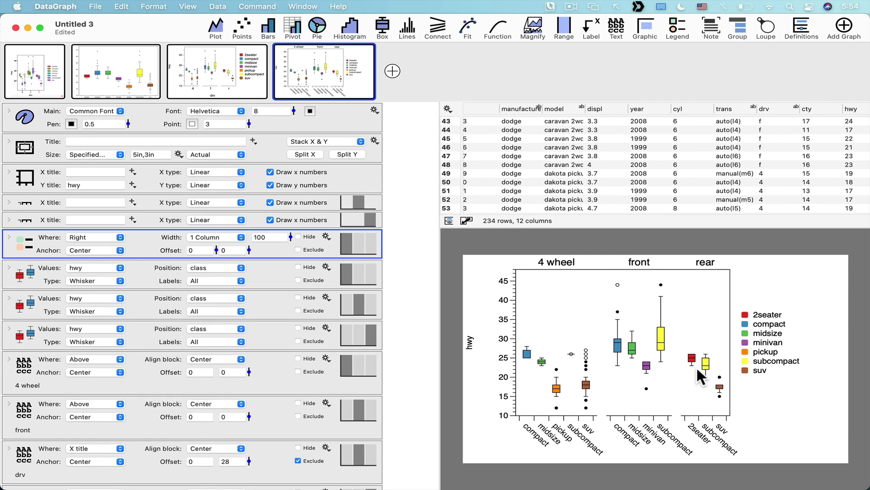
Change the graph's box style to Axis Box so each section gets its own frame
{"action": "right_click", "coordinate": [553, 292]}
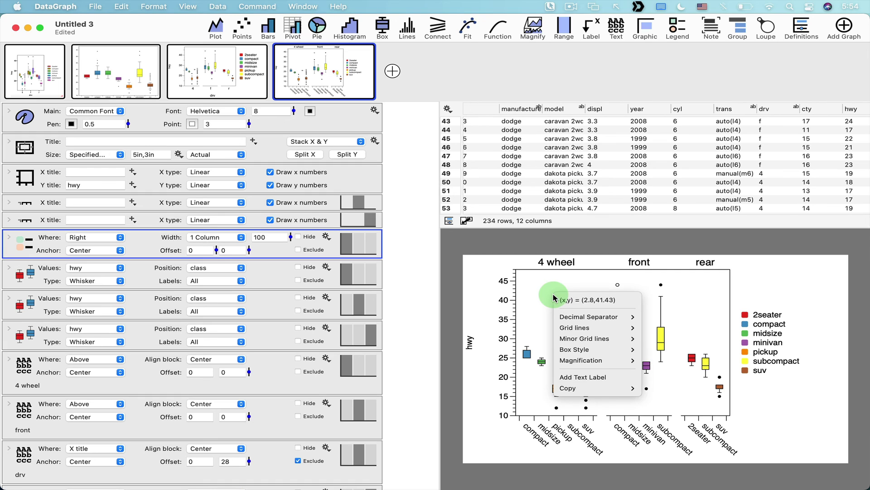
{"action": "mouse_move", "coordinate": [589, 349]}
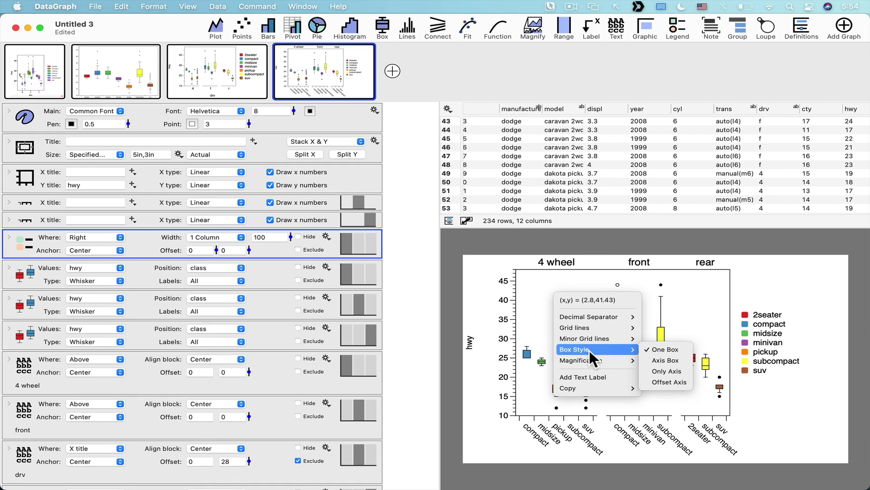
{"action": "left_click", "coordinate": [667, 361]}
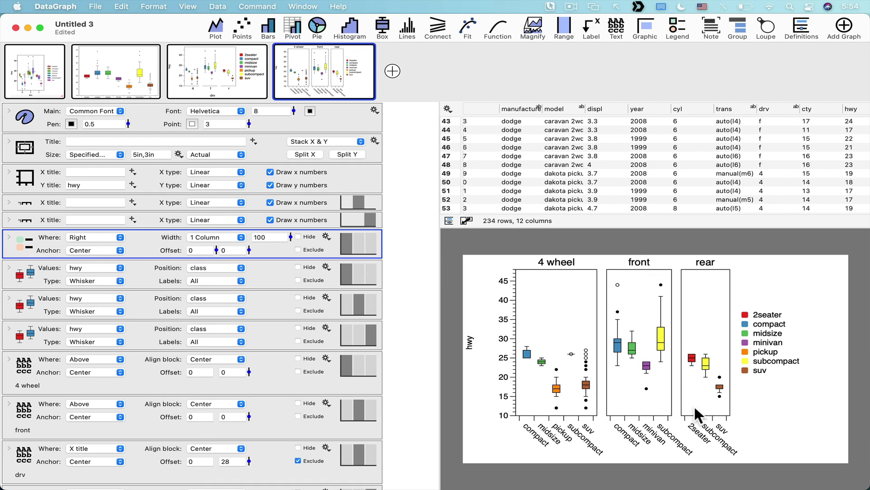